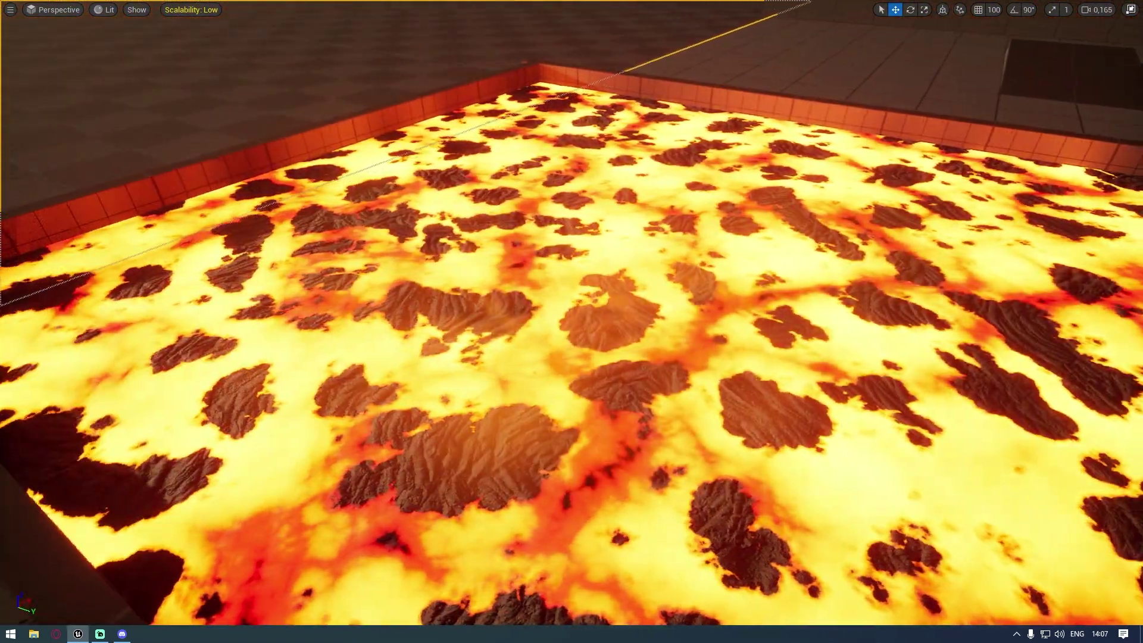
Step: Start a play session of the level in the editor and show it full-screen
right_drag(826, 313, 826, 313)
right_drag(679, 407, 592, 342)
right_drag(705, 386, 690, 340)
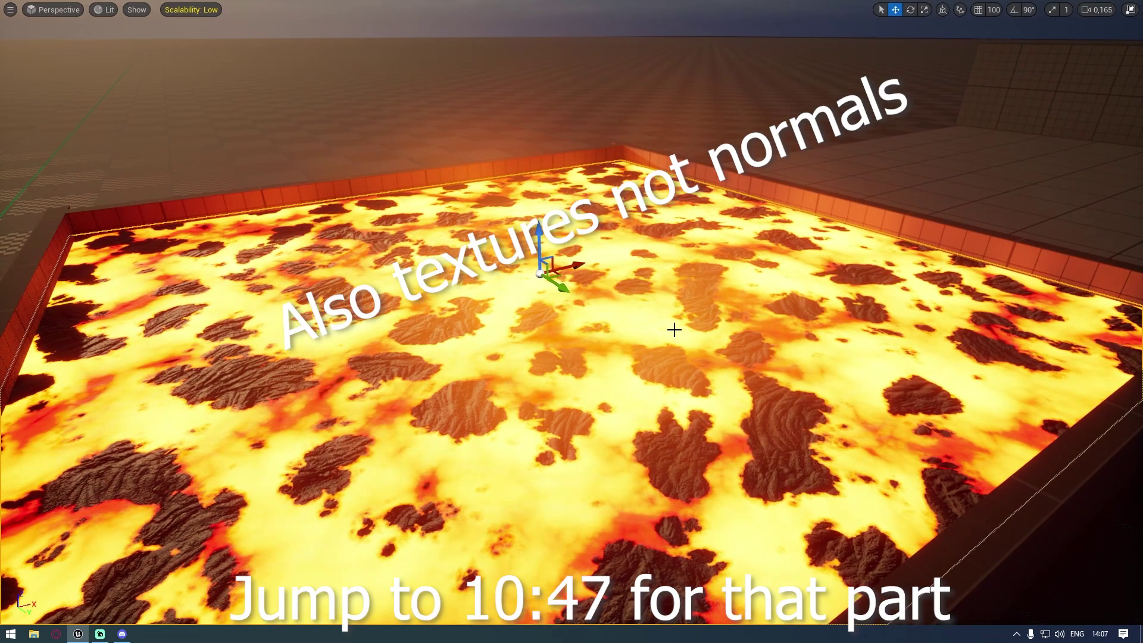
key(F11)
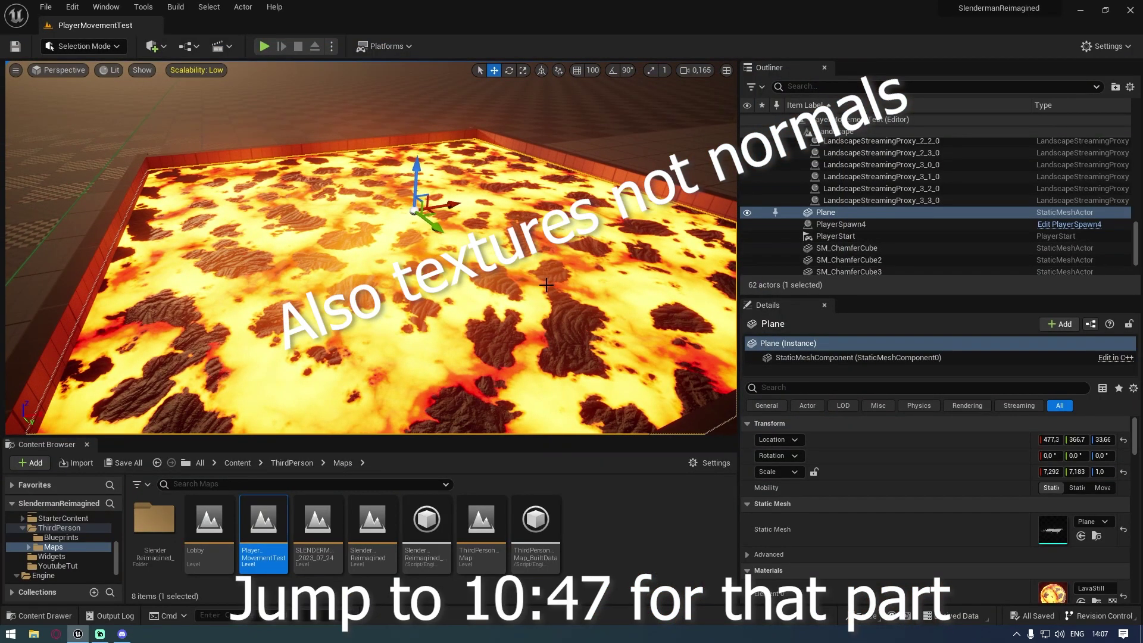
right_drag(297, 115, 351, 115)
click(262, 48)
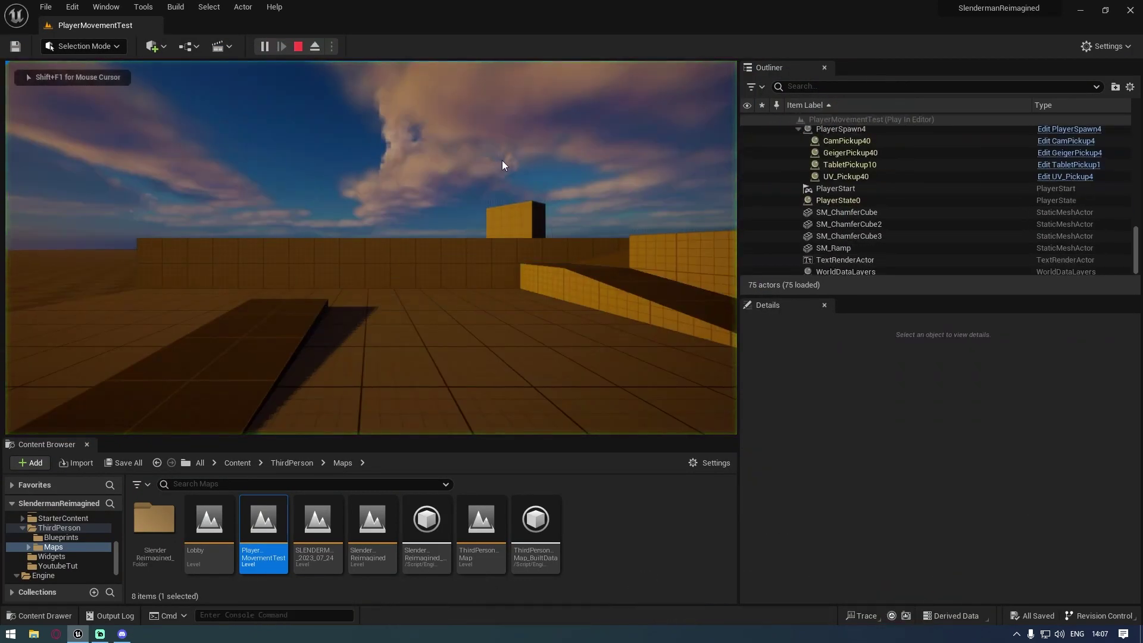
key(F11)
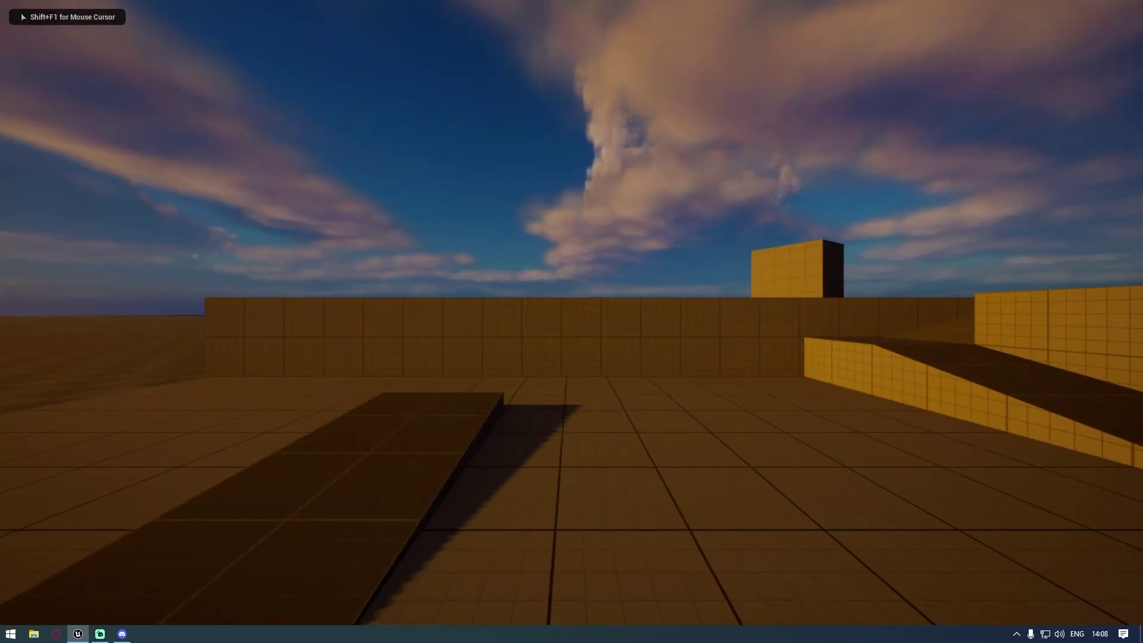
Step: Walk the character around the lava pool and examine its surface from near and far, with the flashlight on and off
key(w)
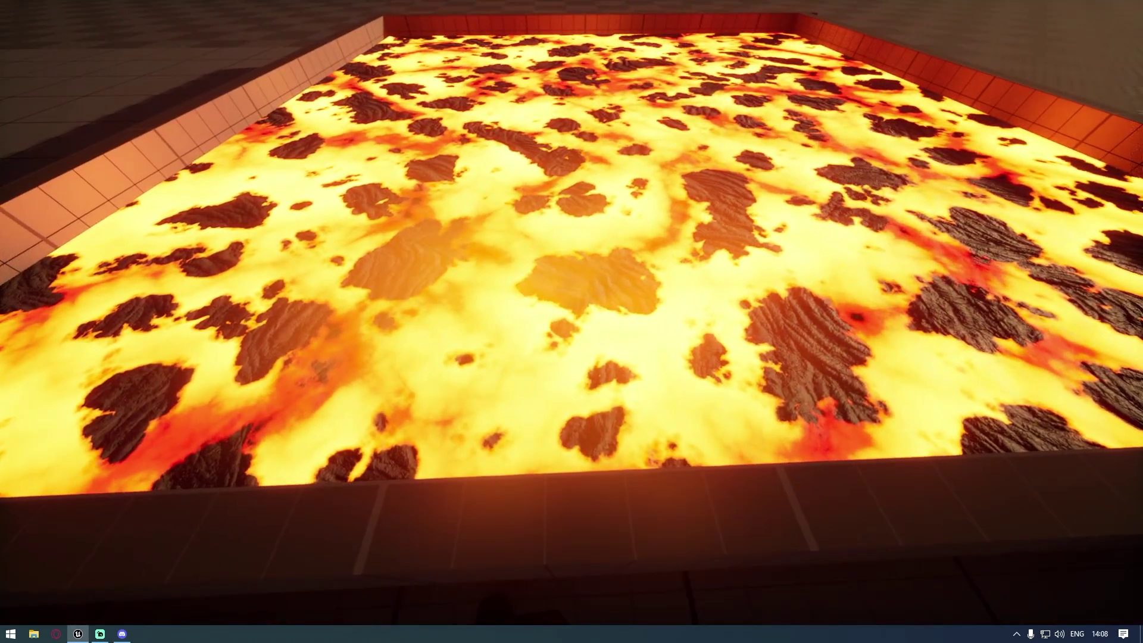
key(f)
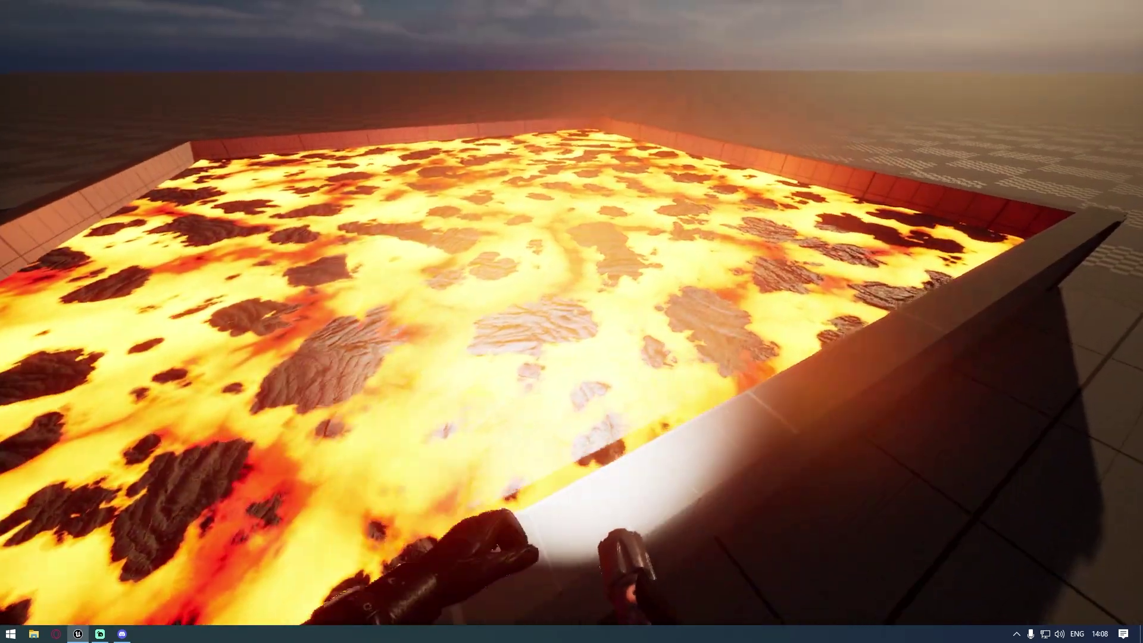
key(f)
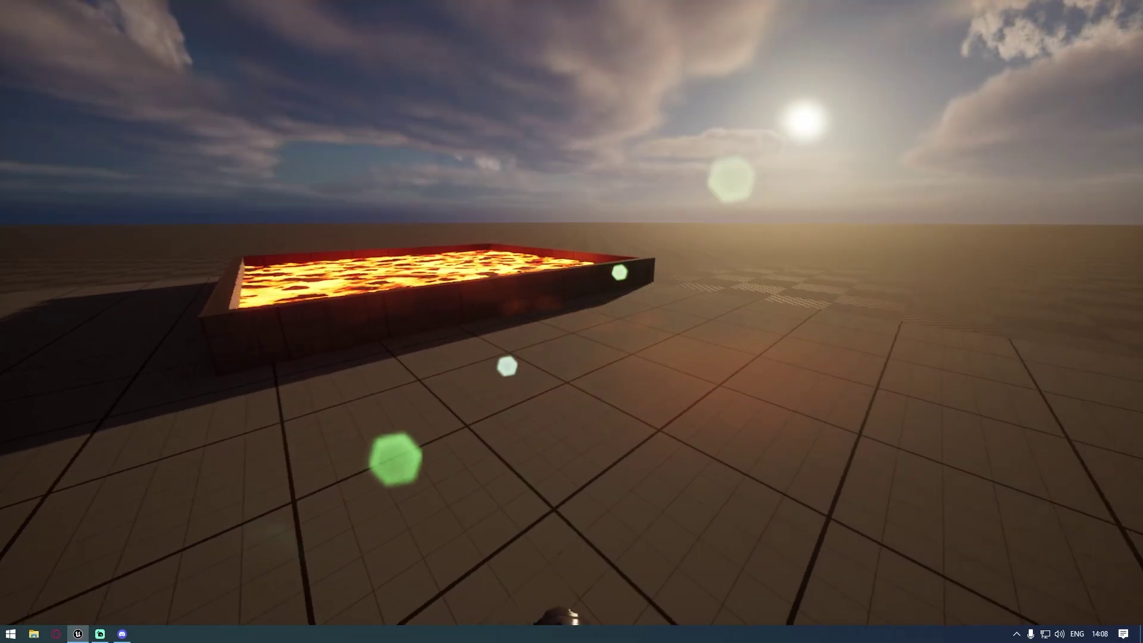
key(w)
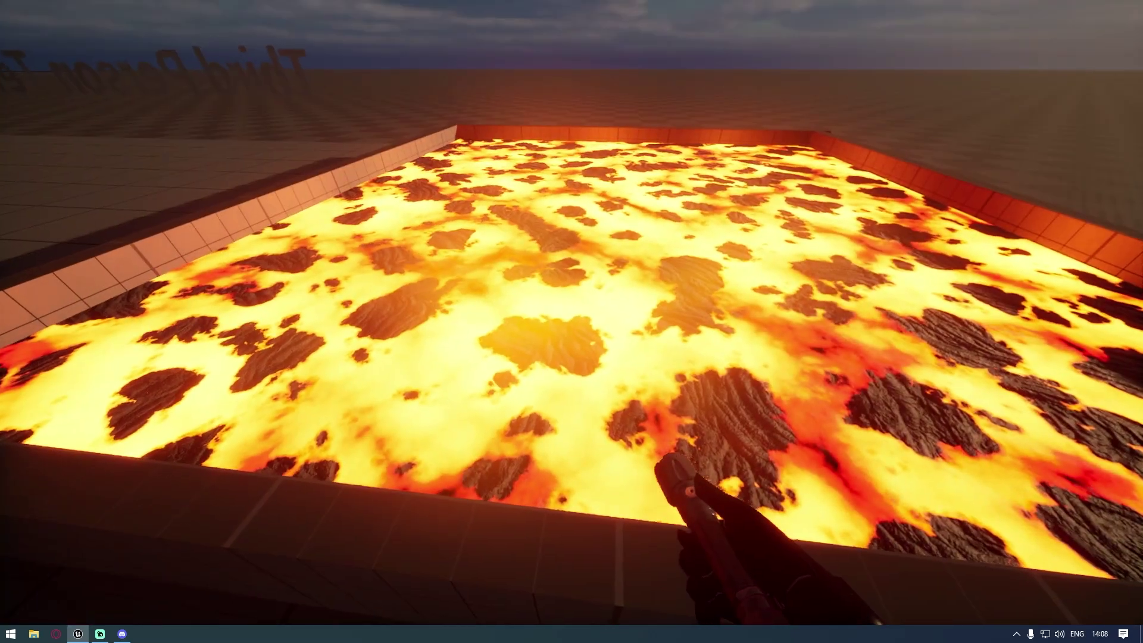
key(s)
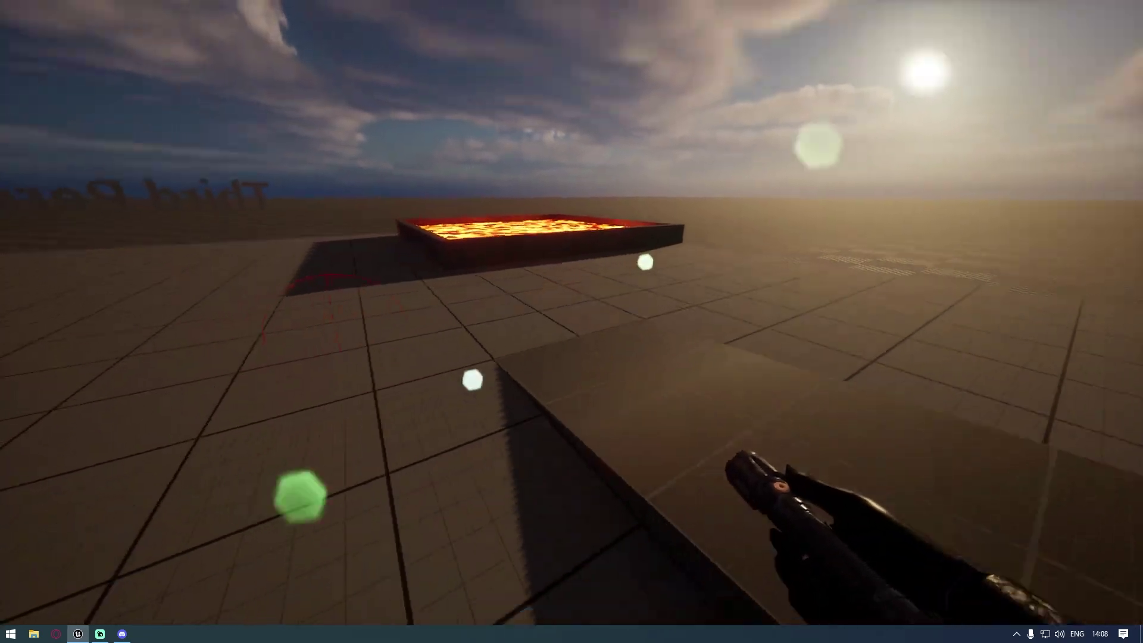
key(w)
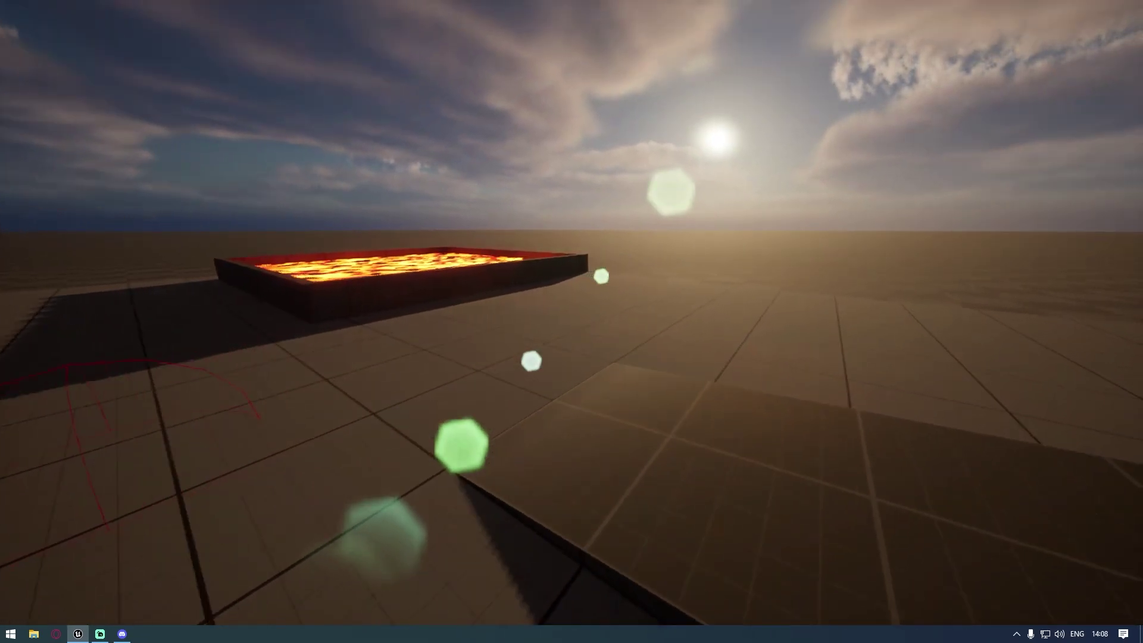
key(w)
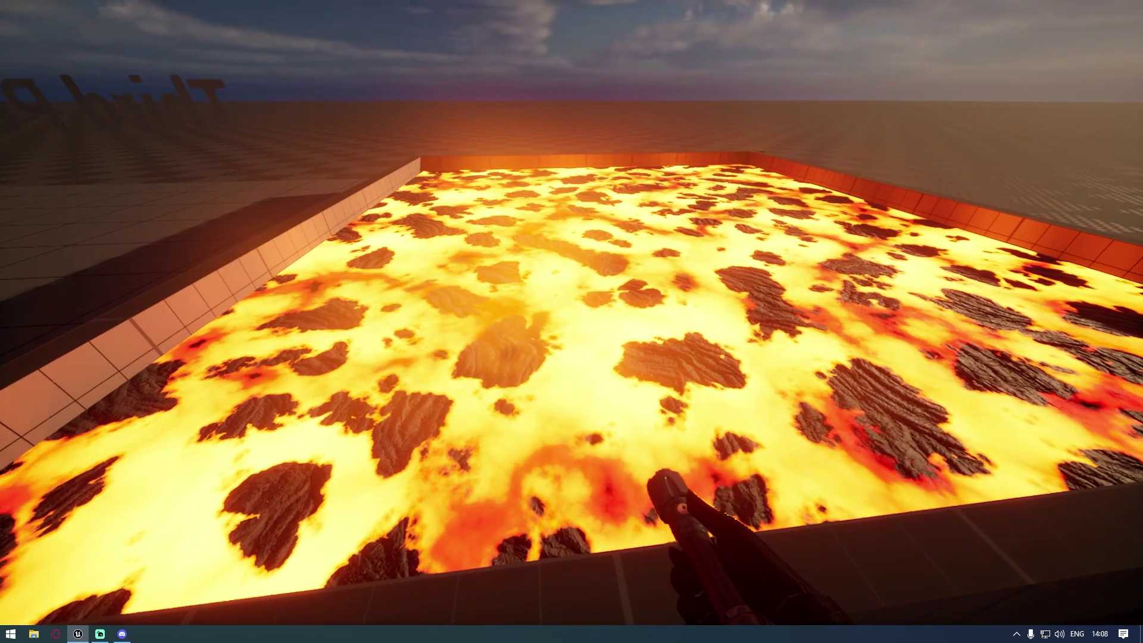
Step: End the play session, focus on the Plane actor and open its LavaStill material for editing
key(Escape)
double_click(822, 218)
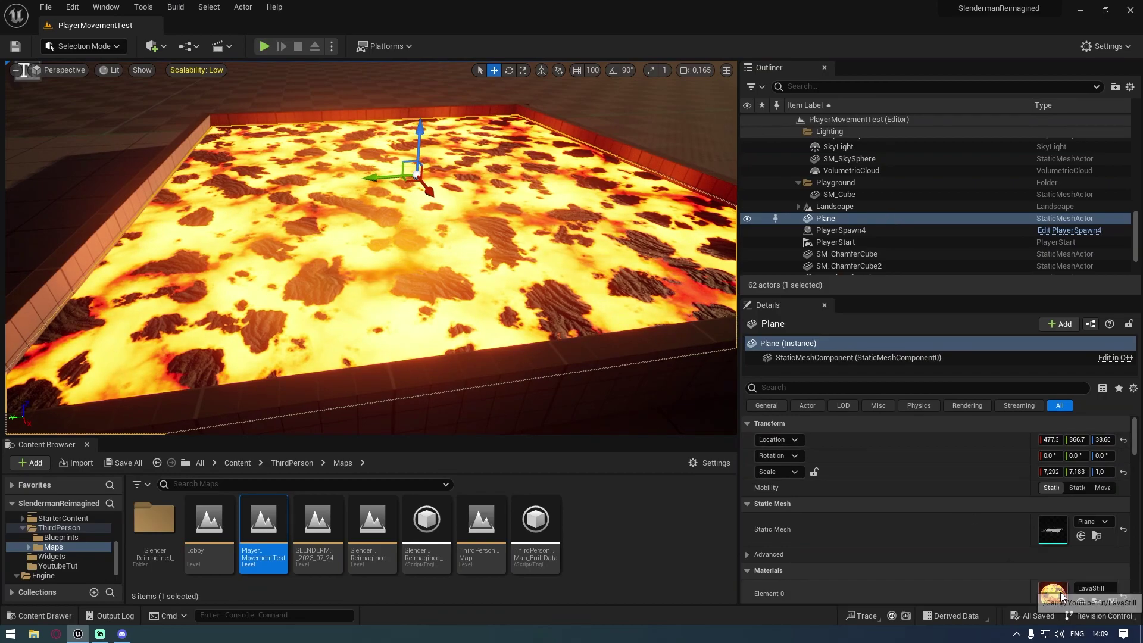
double_click(1052, 593)
right_drag(602, 266, 567, 235)
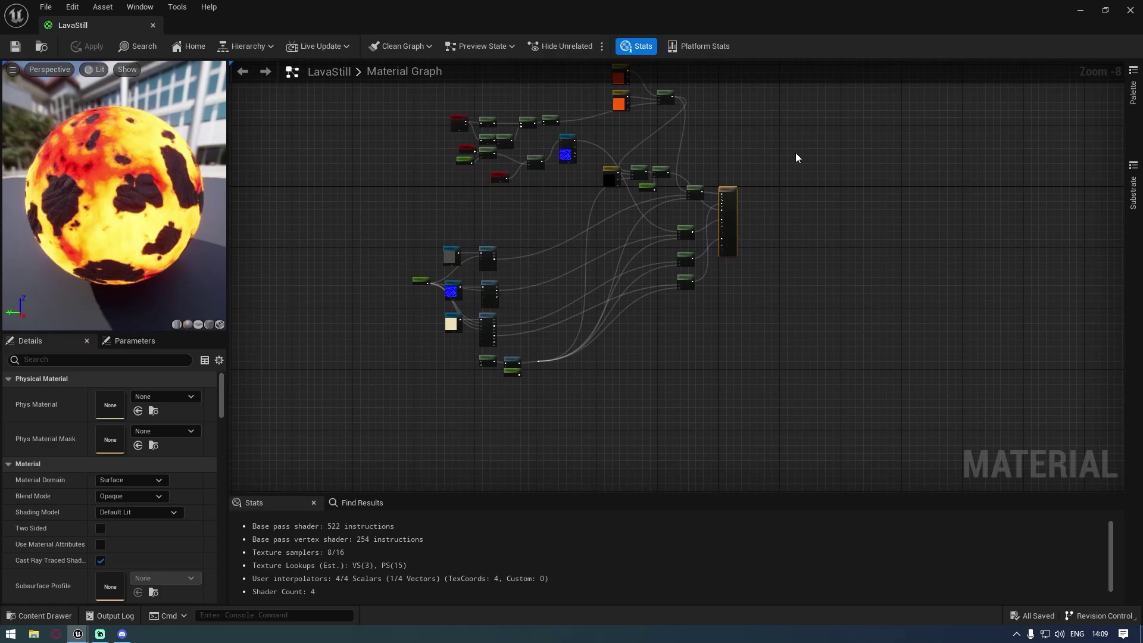
Step: Examine the rock texture and noise node group along with the sphere preview of the LavaStill material
scroll(508, 240, up, 3)
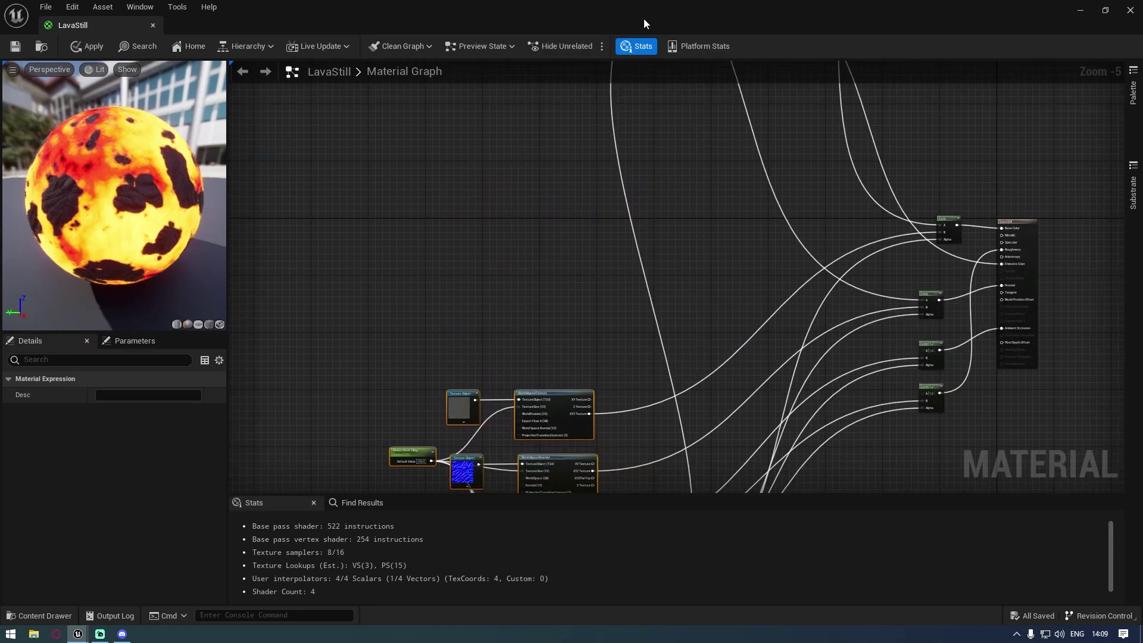
drag(644, 19, 838, 227)
double_click(838, 227)
drag(19, 213, 131, 213)
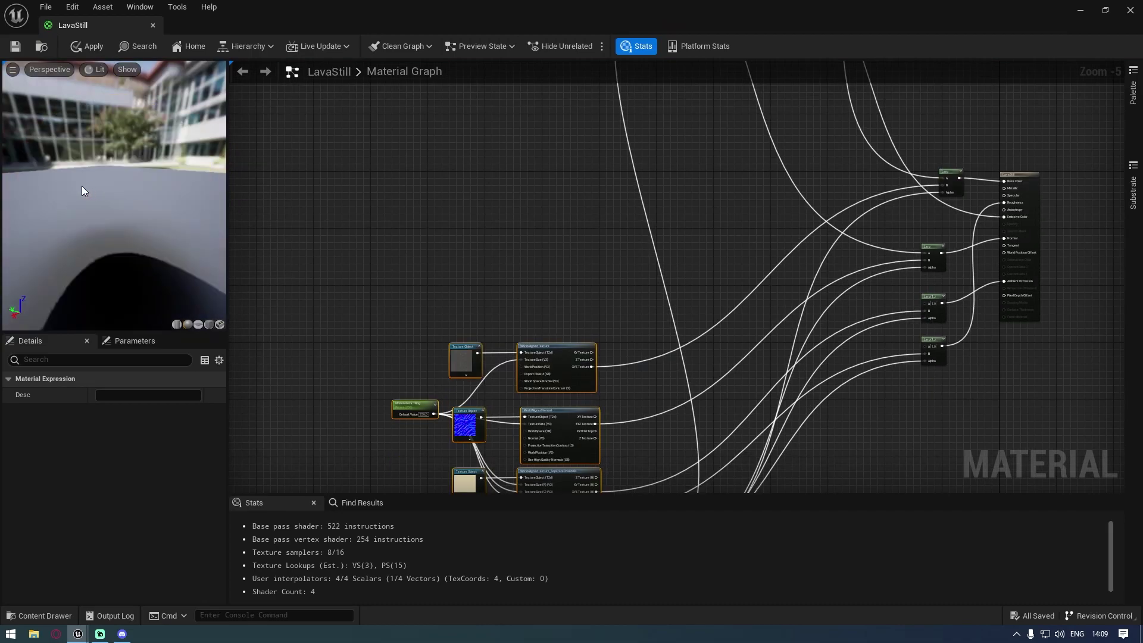
scroll(81, 186, down, 3)
drag(99, 186, 34, 175)
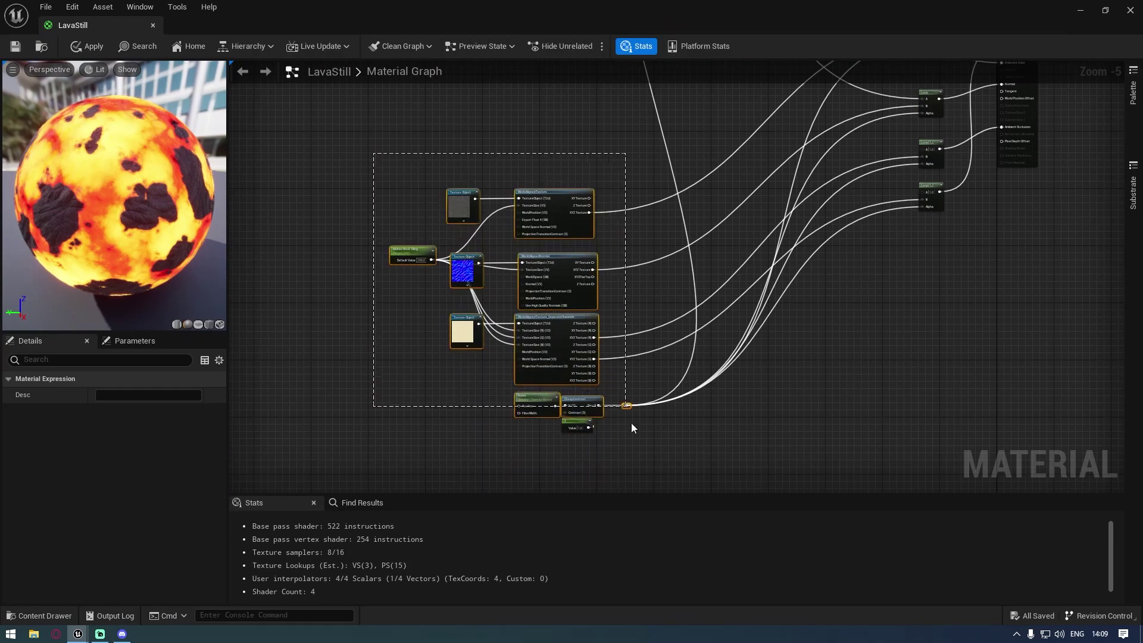
drag(631, 422, 641, 435)
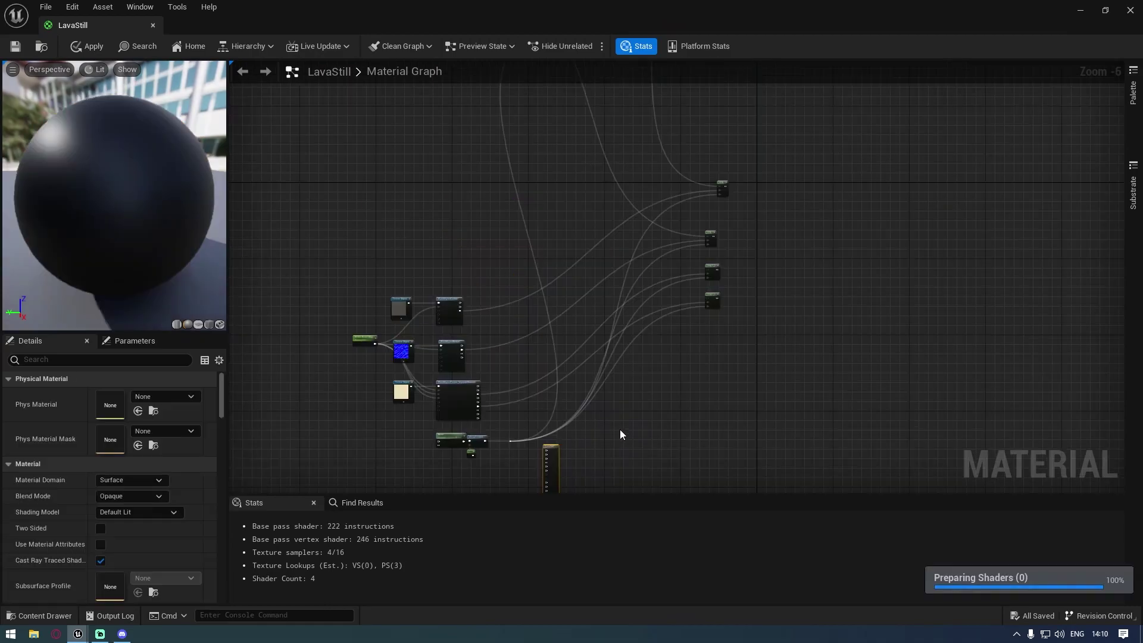
Step: Connect the contrast-adjusted noise mask's reroute node to the LavaStill Base Color input, then apply and save the material
scroll(607, 431, up, 6)
right_drag(595, 431, 860, 145)
mouse_move(535, 183)
mouse_down()
mouse_move(659, 209)
mouse_move(534, 185)
mouse_up()
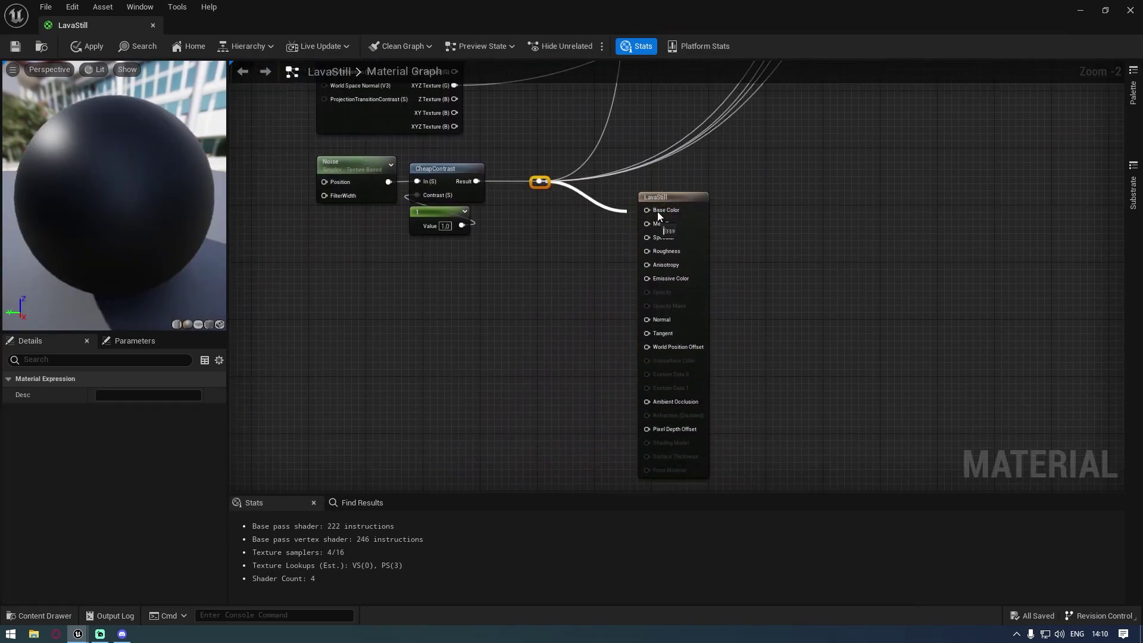
drag(657, 212, 659, 209)
click(91, 48)
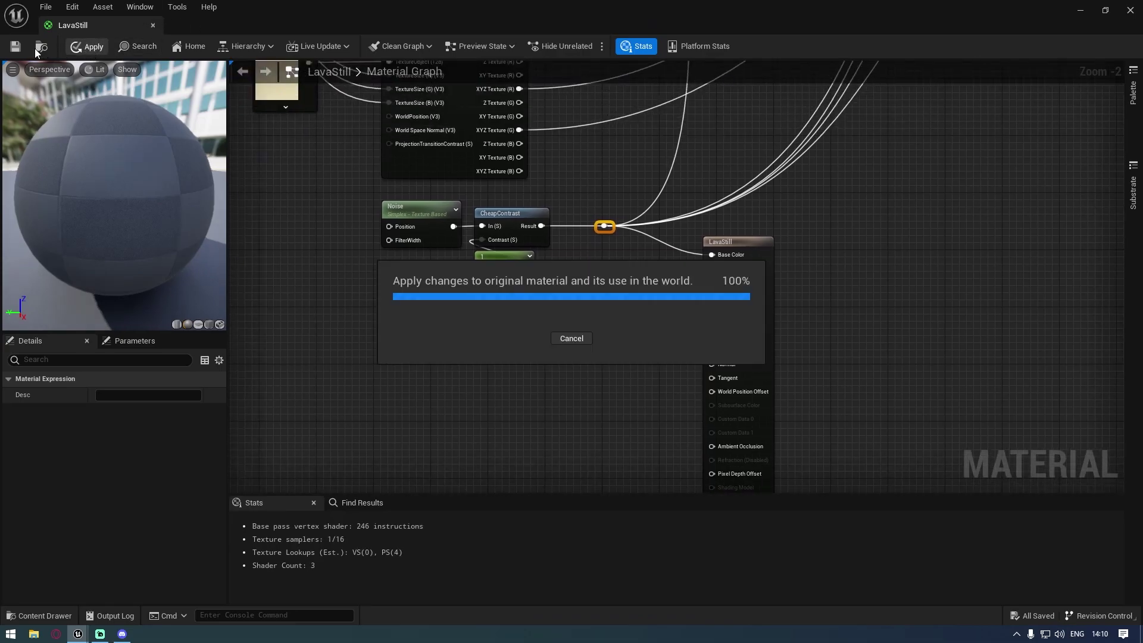
click(16, 47)
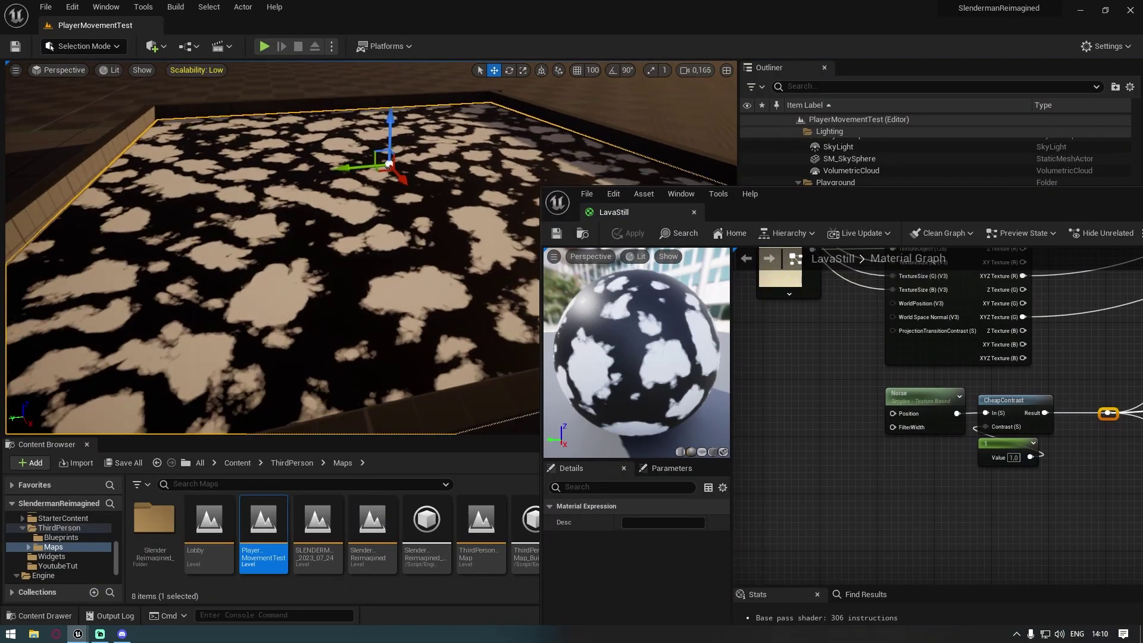
Step: Examine the black-and-white noise mask on the pool's plane in the level viewport
right_drag(255, 228, 256, 228)
right_drag(320, 182, 321, 182)
right_drag(433, 222, 434, 222)
right_drag(481, 284, 504, 299)
Step: Review the Noise node's scale, function, levels and output settings and compare them with the pattern on the plane
drag(825, 196, 556, 113)
scroll(709, 324, up, 2)
click(619, 283)
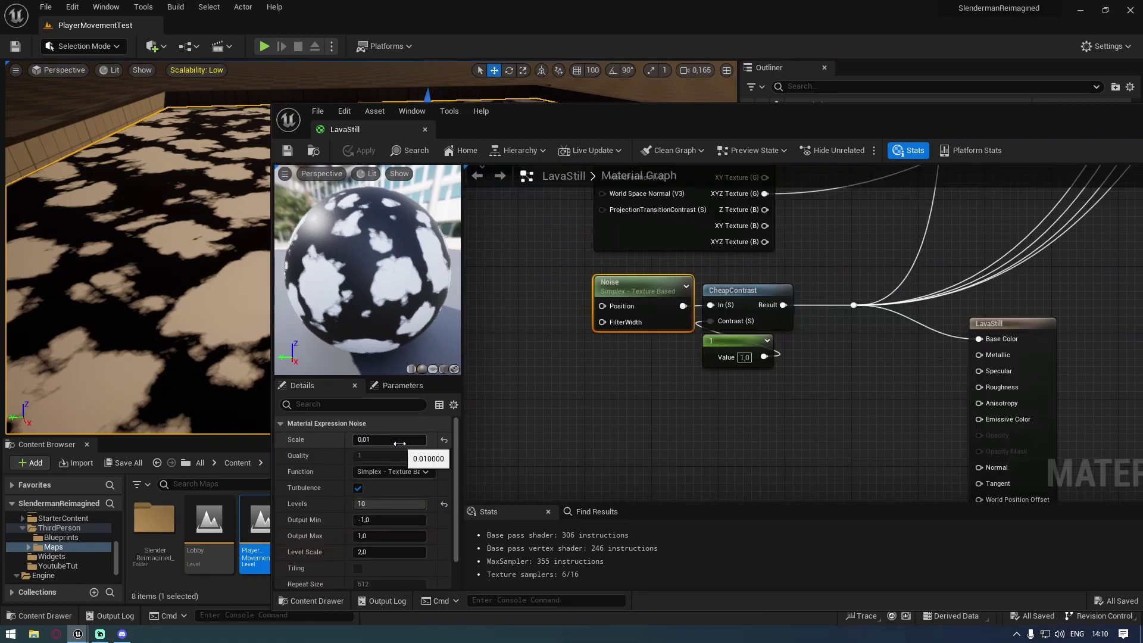
click(390, 473)
click(405, 473)
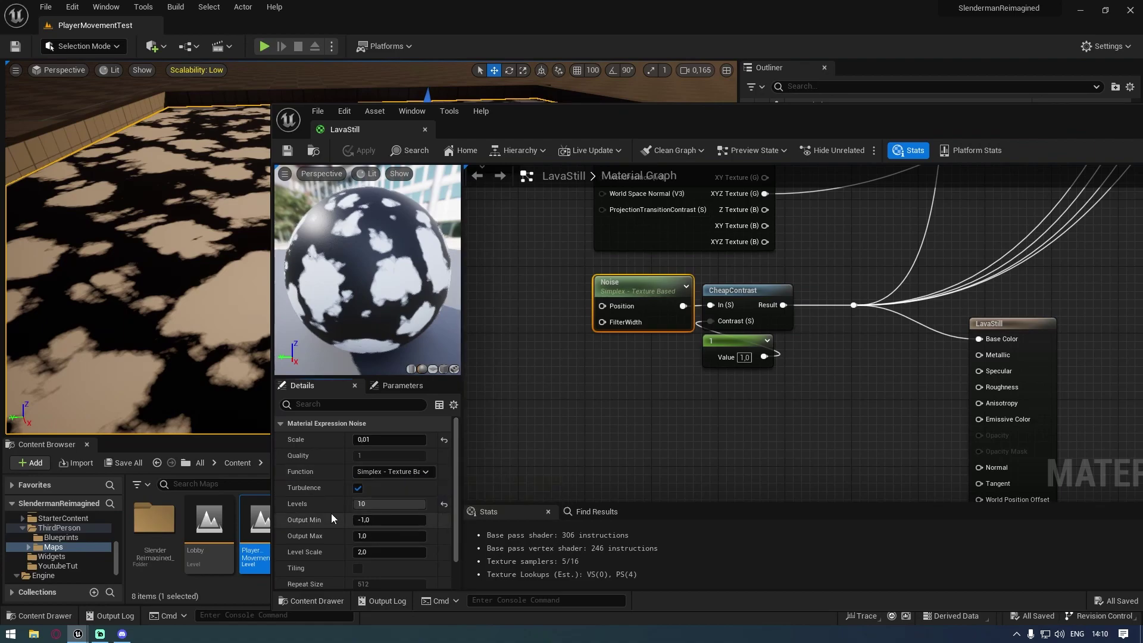
scroll(330, 507, down, 1)
scroll(351, 478, down, 1)
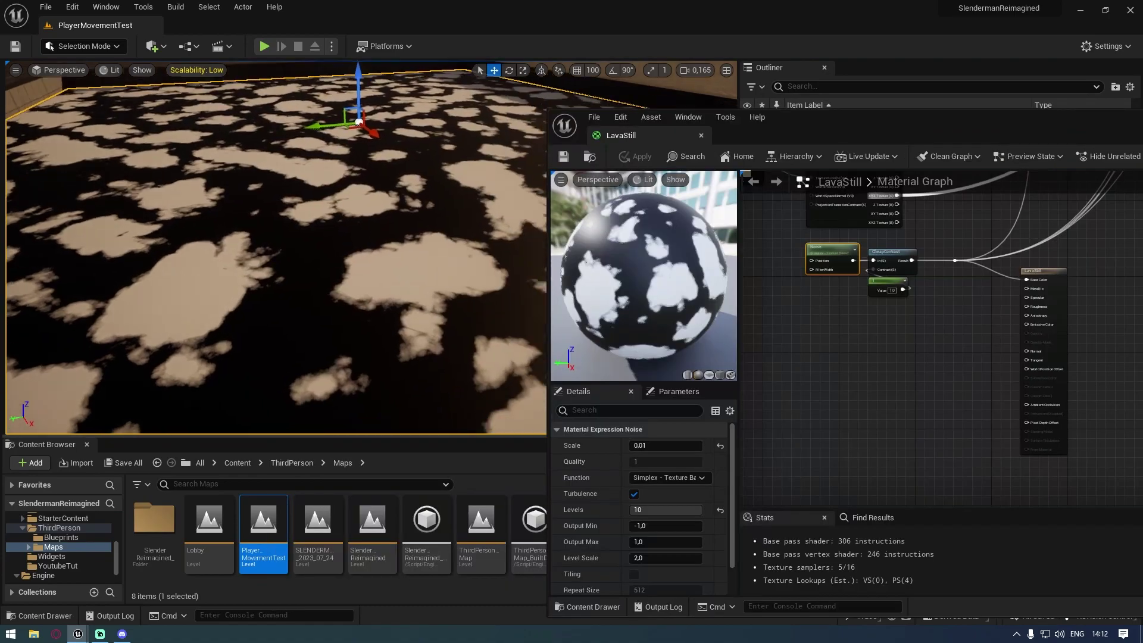
mouse_move(369, 247)
right_down()
mouse_move(357, 226)
mouse_move(381, 238)
right_up()
mouse_move(176, 244)
right_down()
mouse_move(176, 259)
mouse_move(184, 252)
right_up()
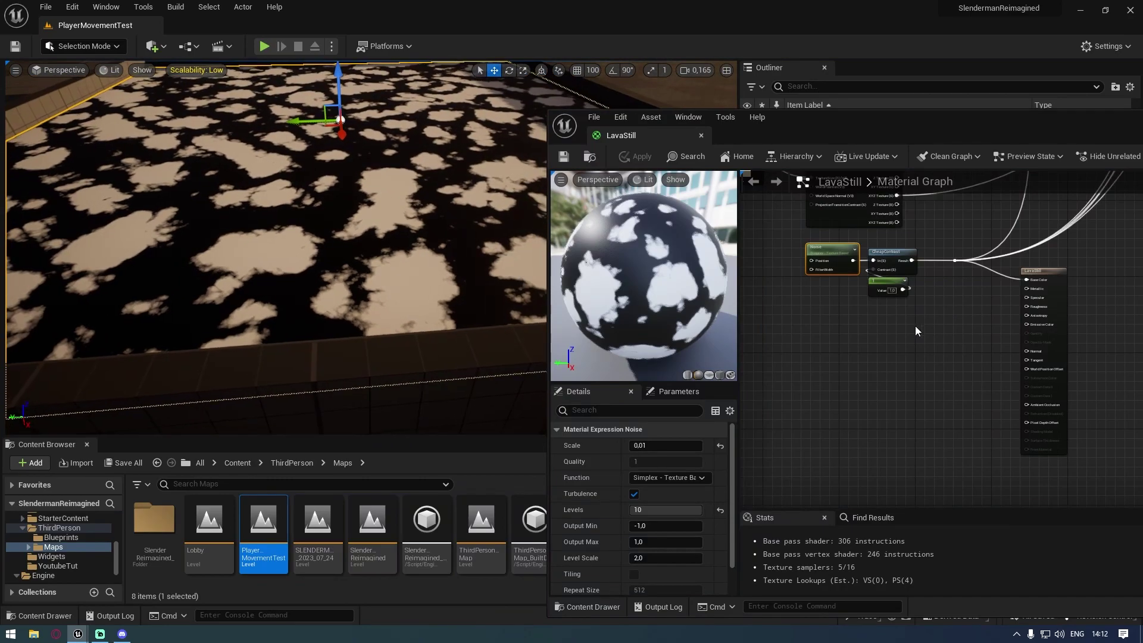
Step: Disconnect the noise mask from the material's Base Color input
right_drag(916, 329, 827, 404)
scroll(881, 350, up, 1)
alt+click(931, 354)
right_drag(795, 296, 995, 388)
scroll(995, 388, down, 3)
scroll(958, 337, up, 3)
right_drag(843, 288, 911, 388)
Step: Browse to the Rippled_Lava_Rock folder under Megascans Surfaces and check its textures
double_click(897, 124)
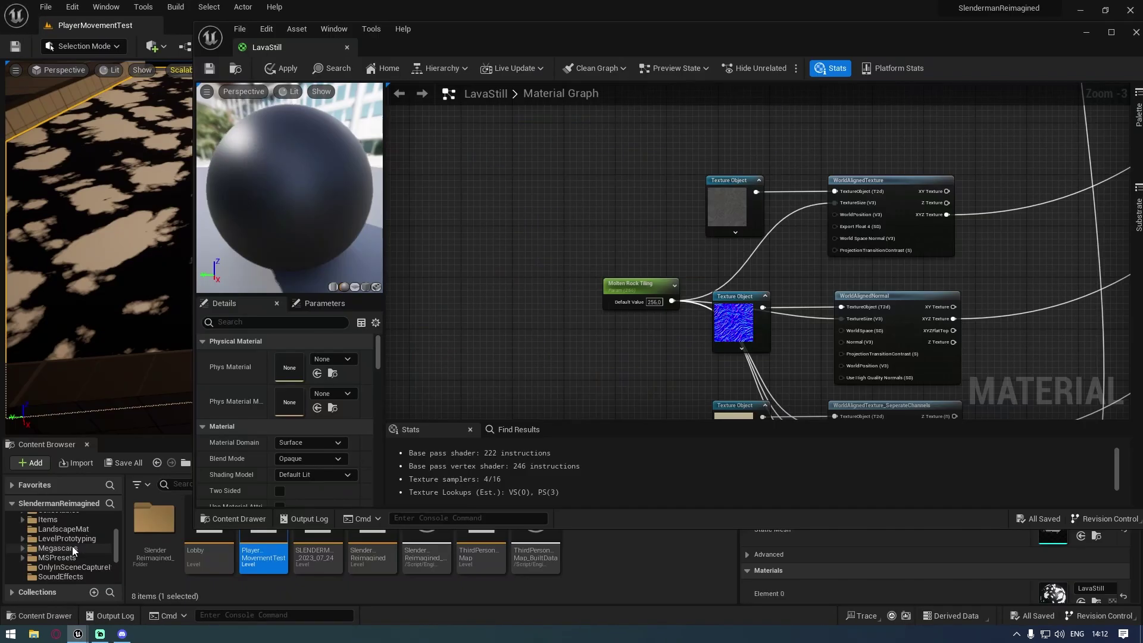
click(66, 549)
double_click(198, 553)
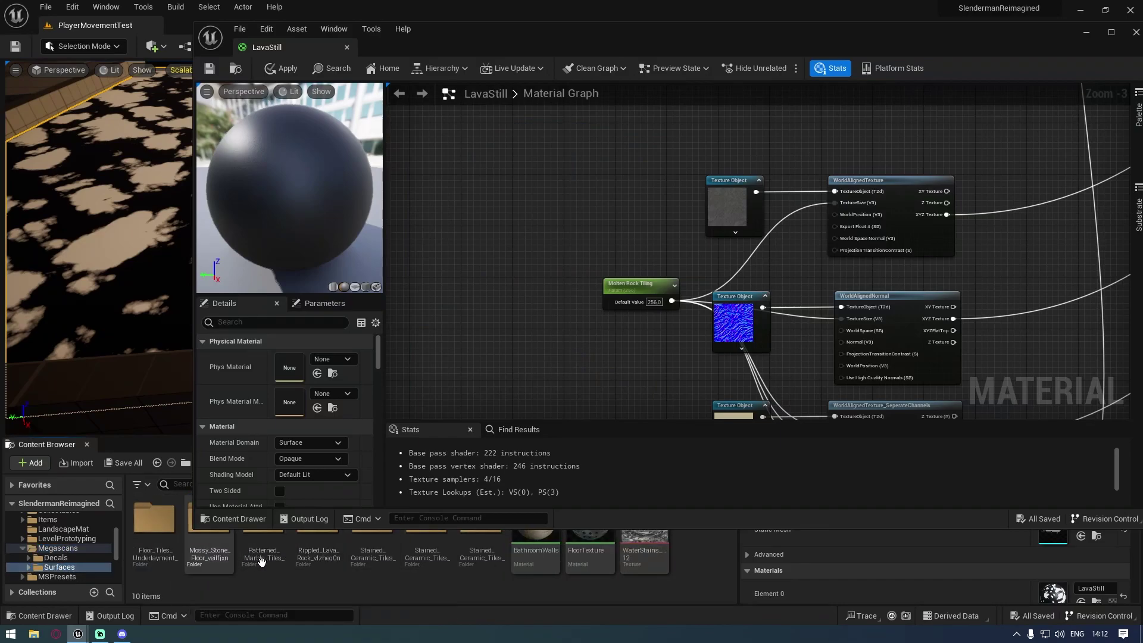
double_click(318, 554)
drag(549, 47, 753, 44)
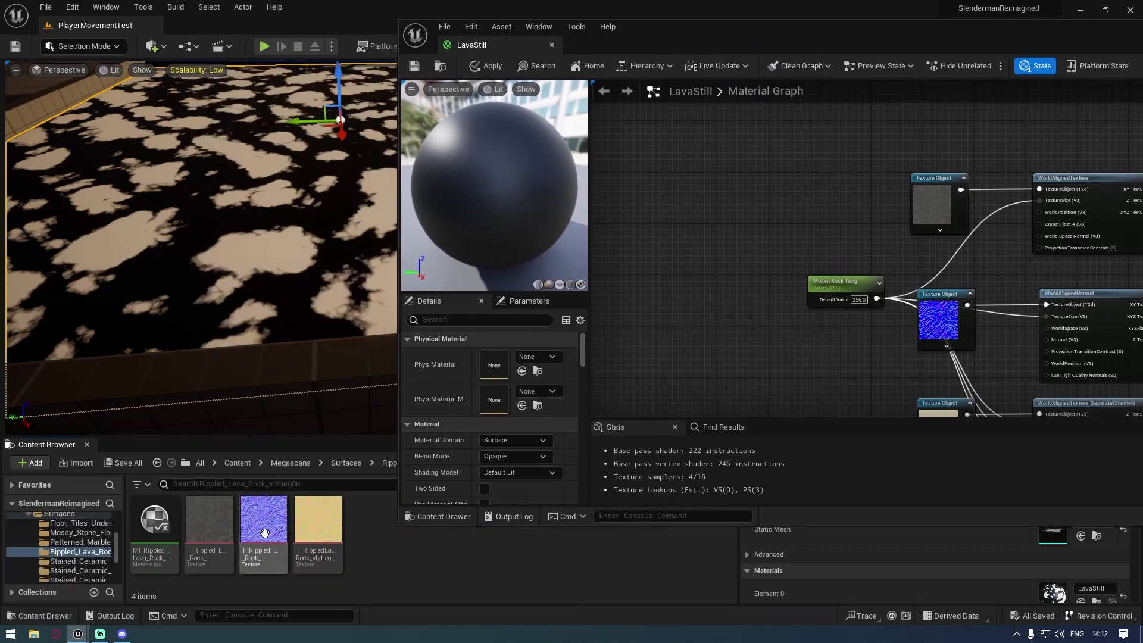
click(263, 522)
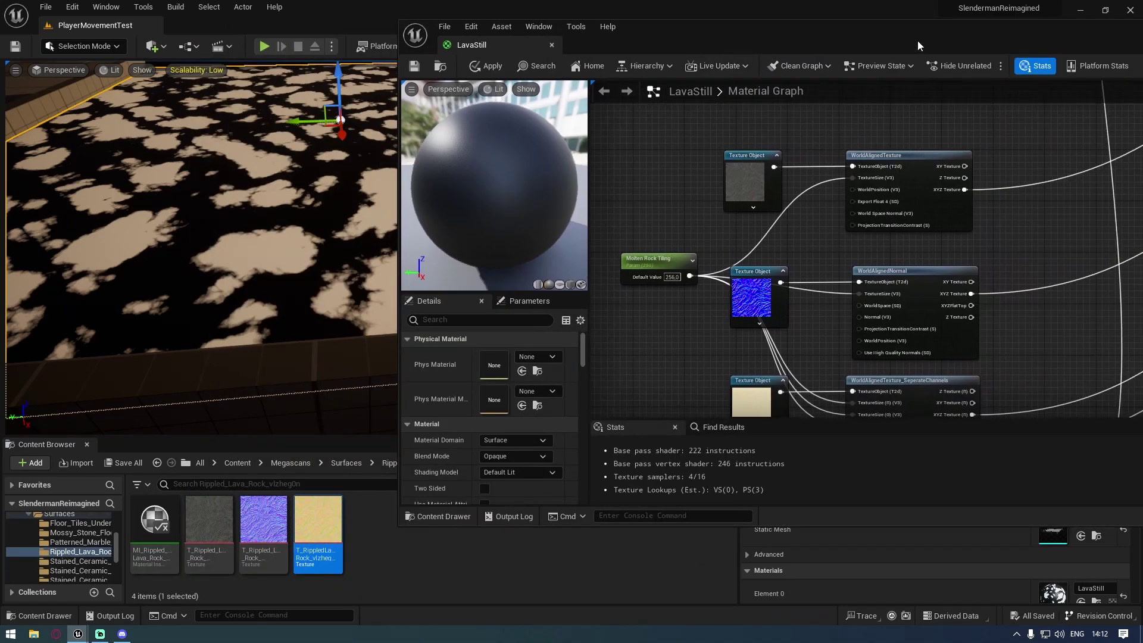
Step: Examine how the rock Texture Objects feed the WorldAlignedTexture, WorldAlignedNormal and WorldAlignedTexture_SeperateChannels nodes
double_click(916, 41)
scroll(660, 173, up, 4)
right_drag(661, 173, 680, 309)
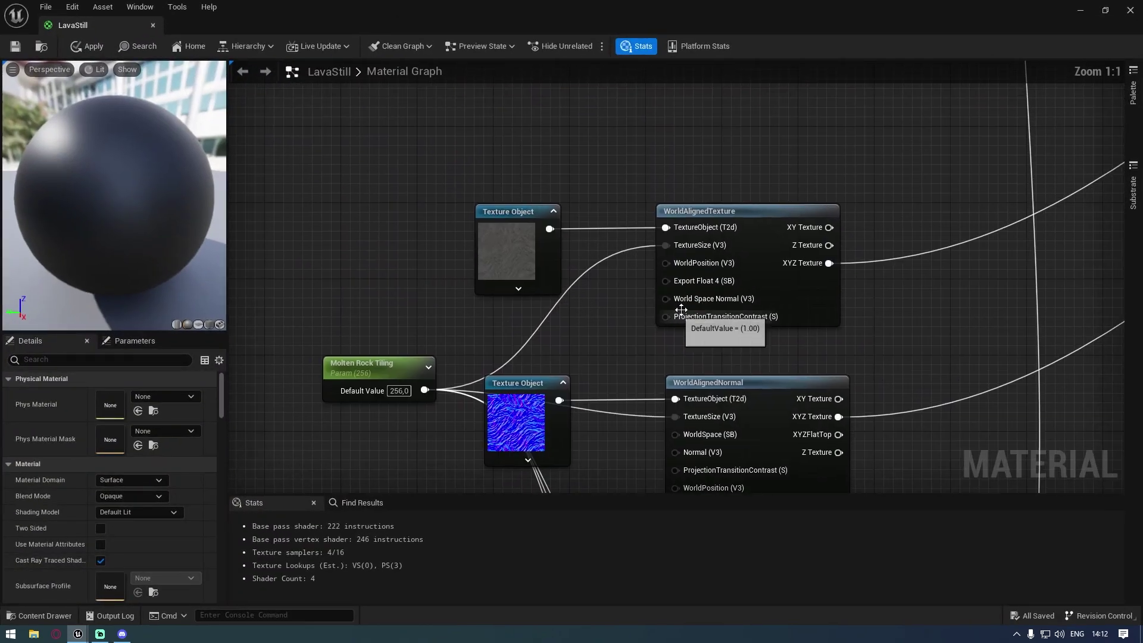
click(724, 215)
right_drag(727, 173, 643, 152)
drag(582, 137, 675, 213)
right_drag(815, 321, 798, 200)
click(741, 301)
right_drag(768, 394, 811, 208)
click(663, 342)
Step: Convert the rippled lava rock mask's Texture Object to a Texture Sample and move it clear of the neighbouring nodes
right_click(475, 371)
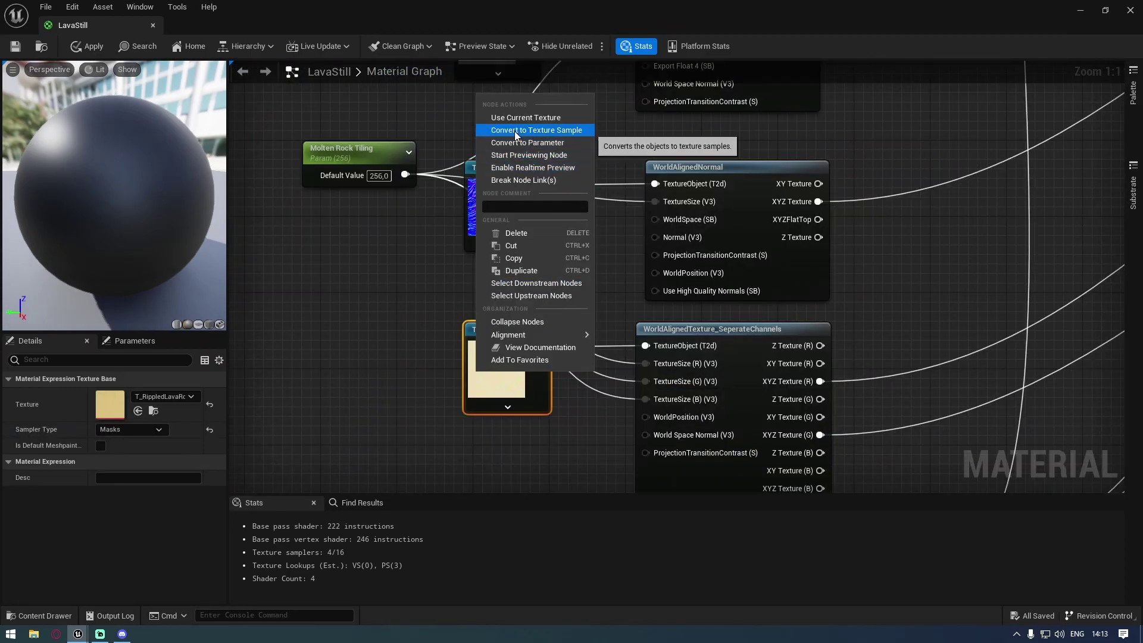
click(515, 131)
mouse_move(580, 330)
mouse_down()
mouse_move(416, 330)
mouse_move(482, 254)
mouse_move(476, 267)
mouse_move(744, 282)
mouse_move(601, 326)
mouse_up()
drag(479, 273, 539, 273)
right_drag(744, 110, 736, 244)
right_drag(688, 195, 720, 158)
Step: Convert the mask sample back to a Texture Object, reconnect it to WorldAlignedTexture_SeperateChannels' TextureObject input, and apply the material
right_click(555, 388)
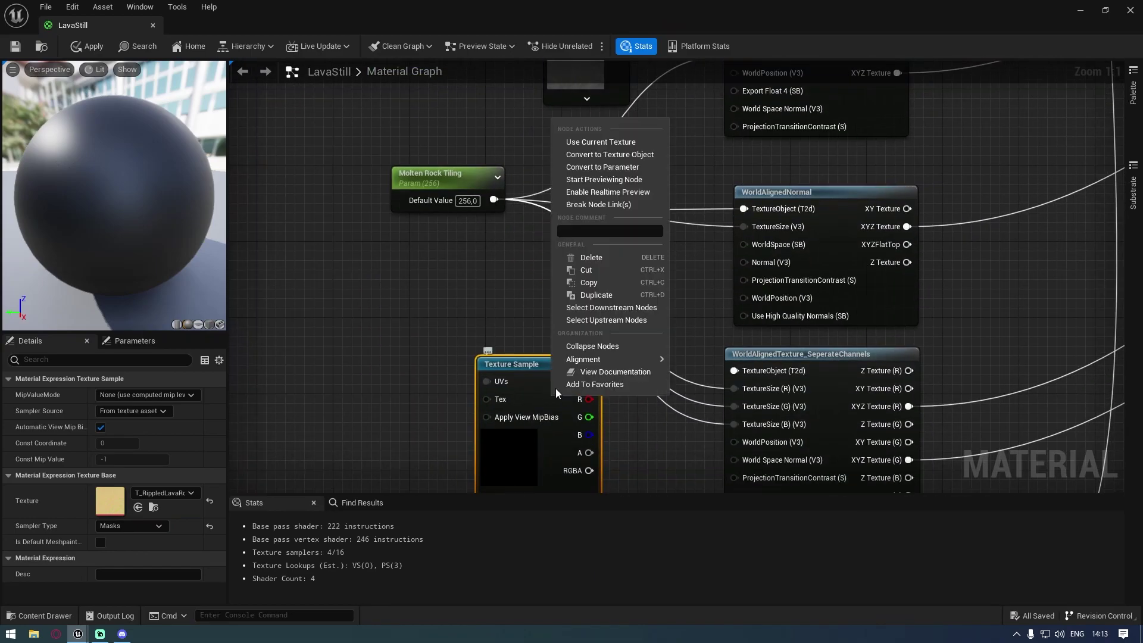
click(598, 157)
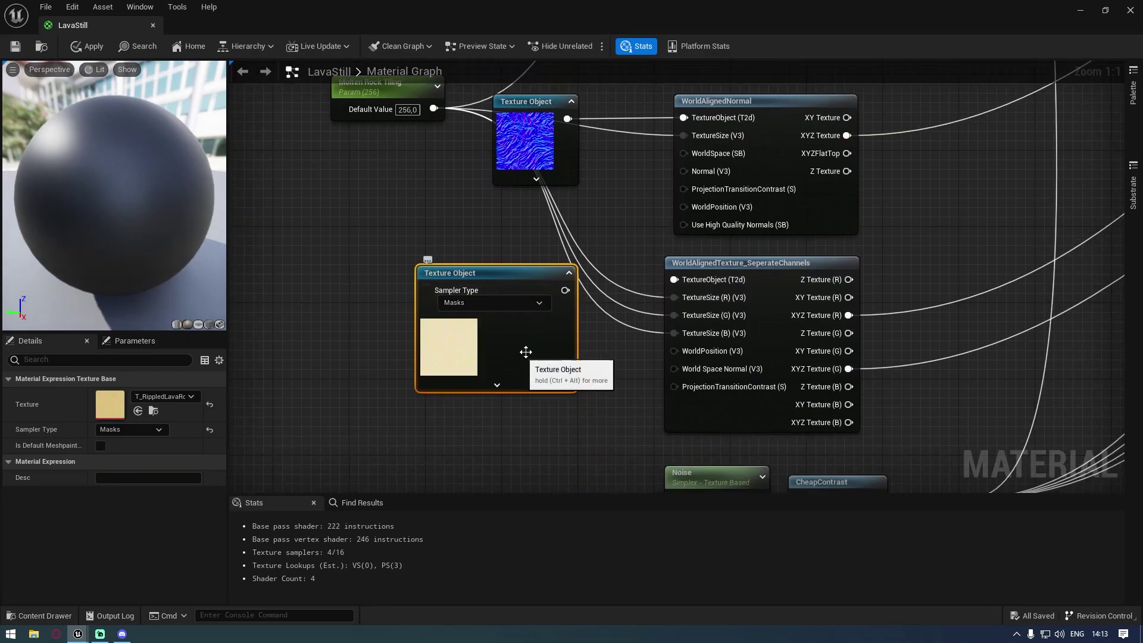
drag(564, 290, 675, 279)
drag(450, 276, 515, 267)
right_drag(619, 235, 556, 341)
click(86, 46)
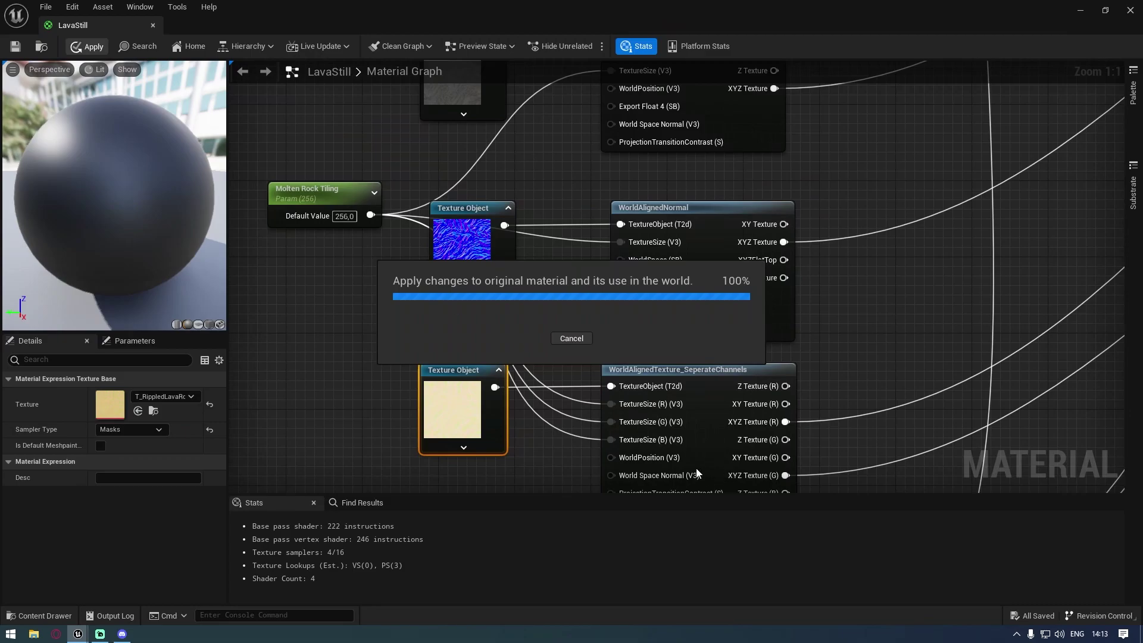
Step: Inspect the Molten Rock Tiling parameter's settings and its connections to the texture size inputs
right_drag(548, 392, 547, 297)
right_drag(600, 205, 645, 339)
click(323, 194)
right_drag(337, 252, 388, 266)
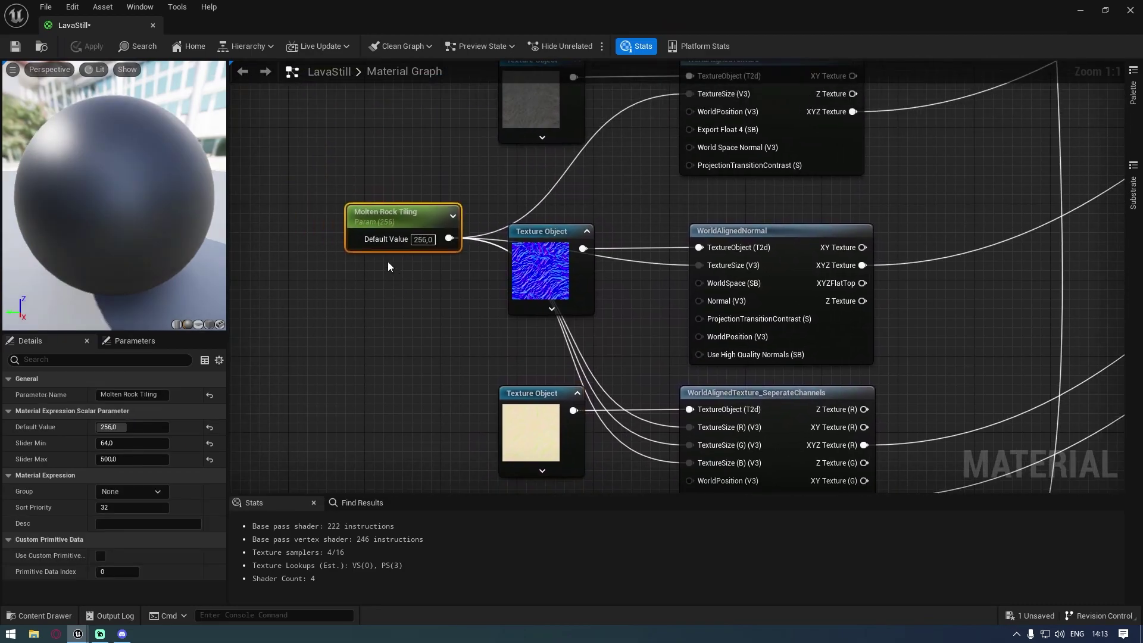
right_drag(393, 216, 435, 243)
right_drag(471, 282, 397, 401)
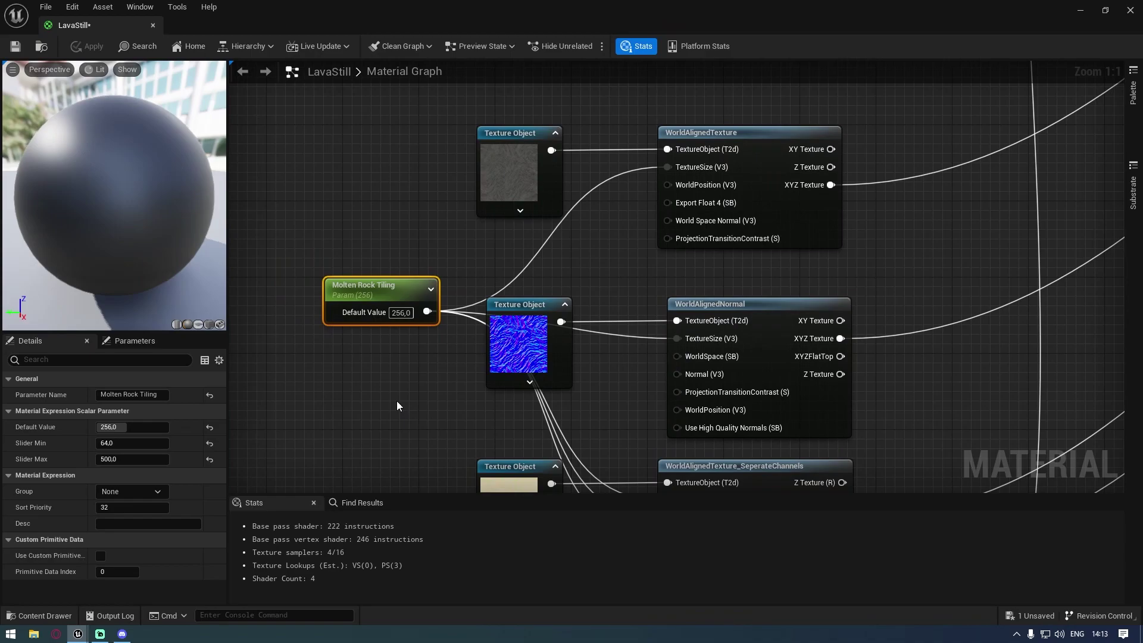
Step: Move the Molten Rock Tiling parameter node down beside the Texture Object that feeds WorldAlignedTexture_SeperateChannels
right_drag(396, 401, 311, 363)
drag(300, 257, 272, 389)
right_drag(584, 371, 588, 291)
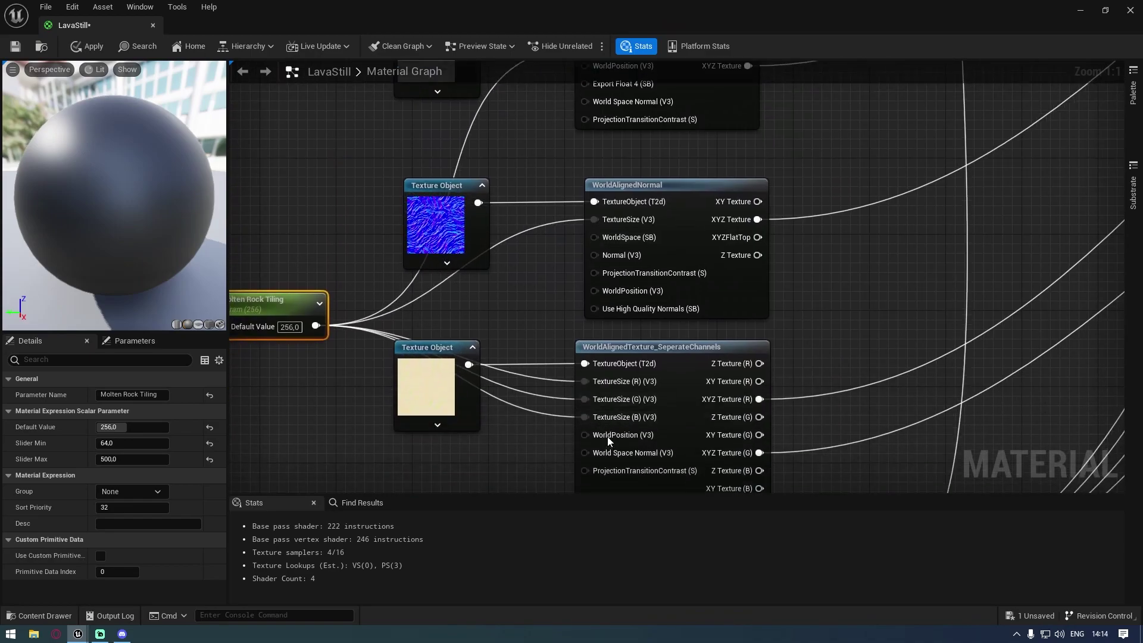
Step: Examine the XYZ Texture outputs of the WorldAlignedTexture and WorldAlignedNormal nodes
right_drag(595, 139, 592, 265)
right_click(433, 173)
click(351, 152)
right_drag(571, 277, 561, 232)
right_drag(754, 207, 588, 220)
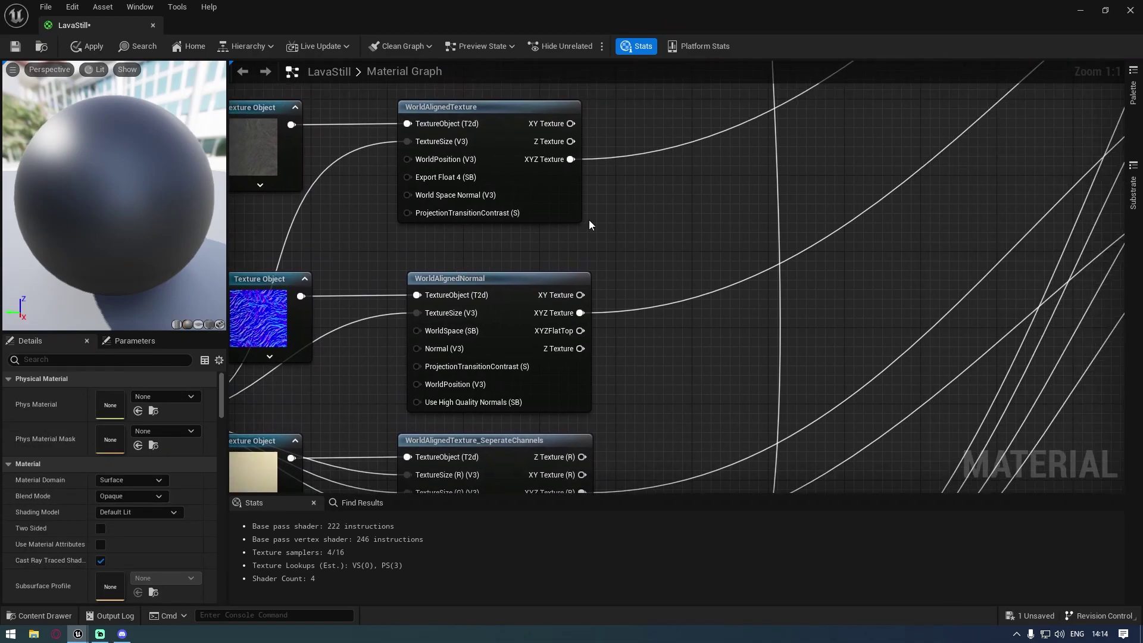
scroll(664, 203, down, 2)
right_drag(672, 219, 626, 287)
scroll(564, 254, up, 2)
right_drag(565, 255, 488, 271)
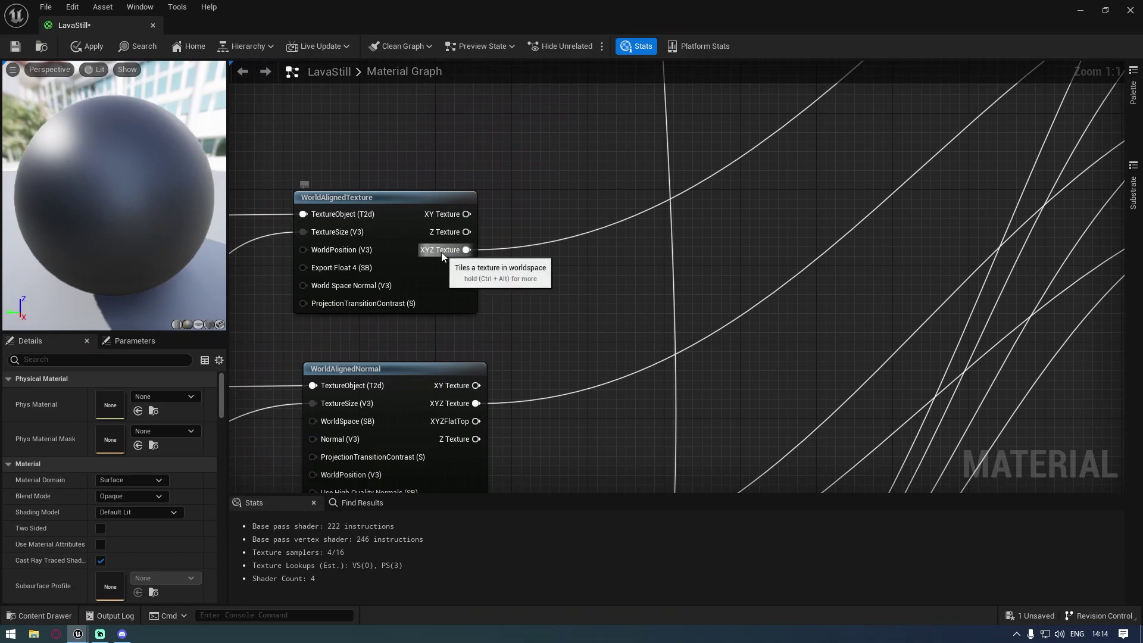
right_click(611, 224)
Step: Trace the rock texture outputs to the Lerp nodes' B inputs and the Noise and CheapContrast mask to their Alpha inputs
scroll(586, 279, down, 3)
right_drag(578, 298, 513, 370)
right_drag(780, 194, 572, 373)
right_drag(653, 358, 677, 117)
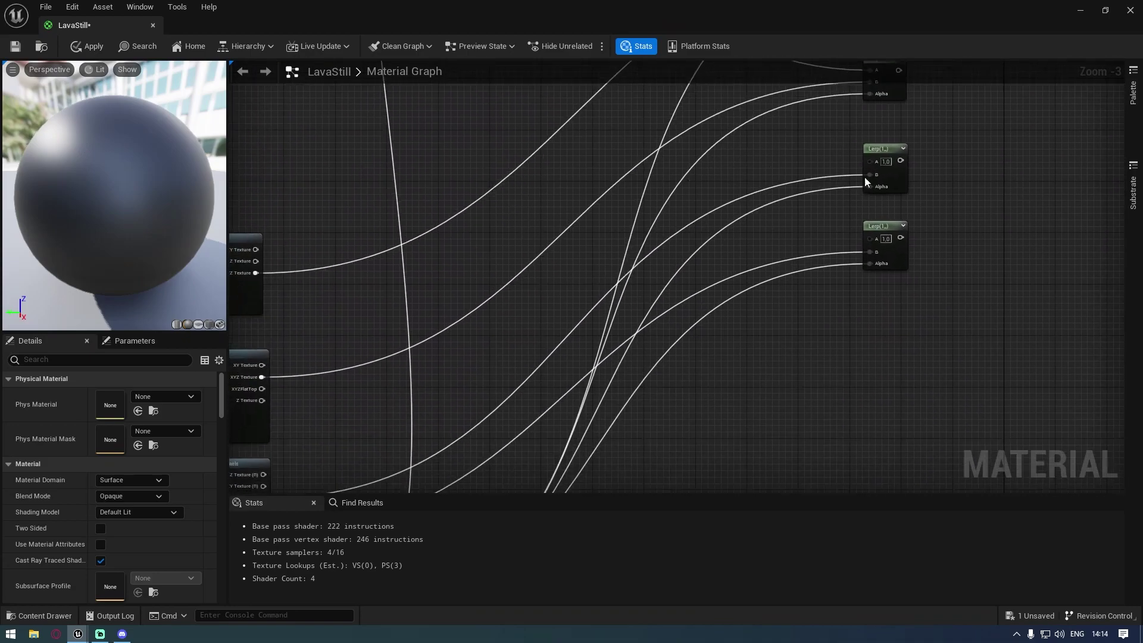
right_drag(705, 484, 846, 167)
scroll(839, 172, down, 3)
scroll(709, 224, up, 2)
right_drag(709, 226, 554, 349)
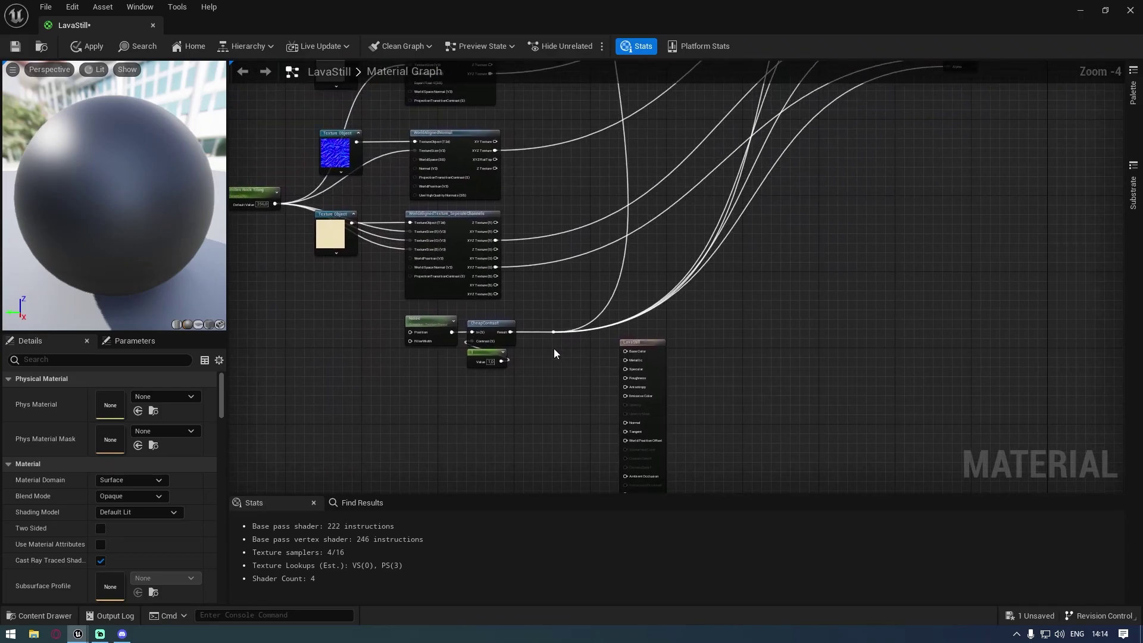
right_drag(777, 194, 920, 45)
scroll(788, 244, up, 2)
drag(545, 292, 375, 346)
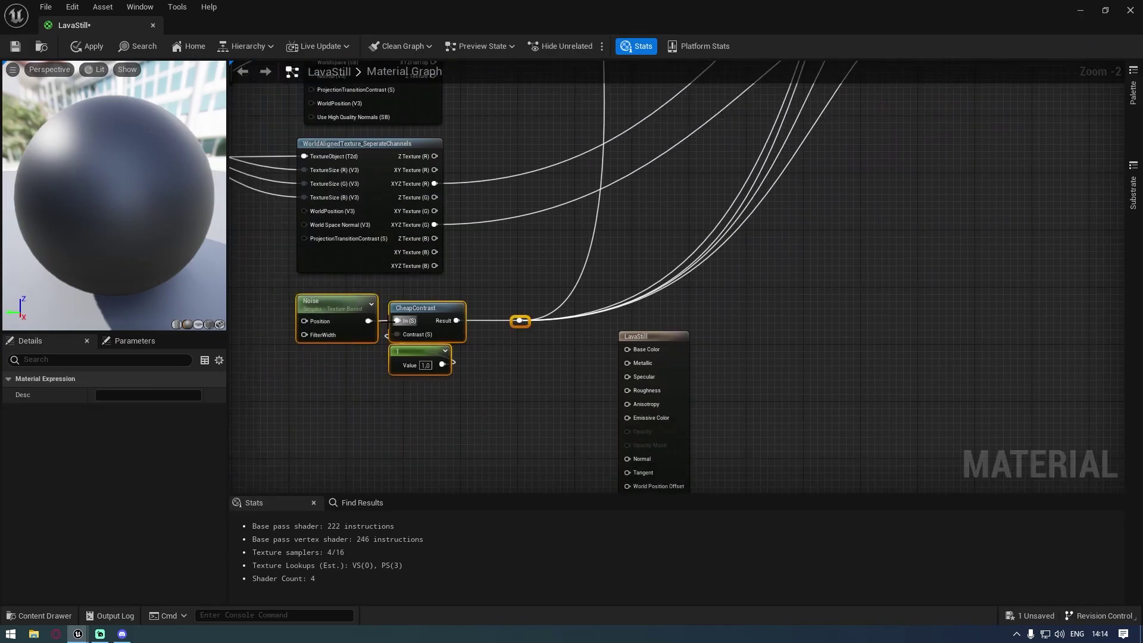
right_drag(595, 209, 322, 432)
right_drag(842, 87, 857, 284)
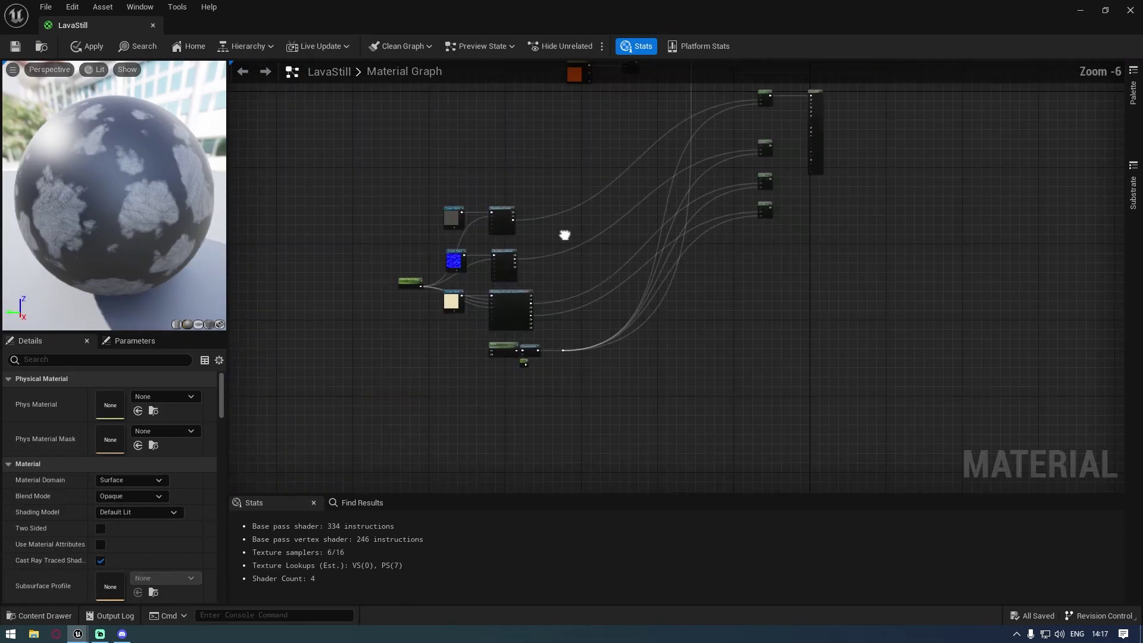
Step: Move the material editor window aside to inspect the rock patches on the plane in the level, and return to the material graph
scroll(563, 232, up, 1)
right_drag(593, 194, 436, 160)
drag(324, 137, 708, 477)
drag(632, 20, 884, 281)
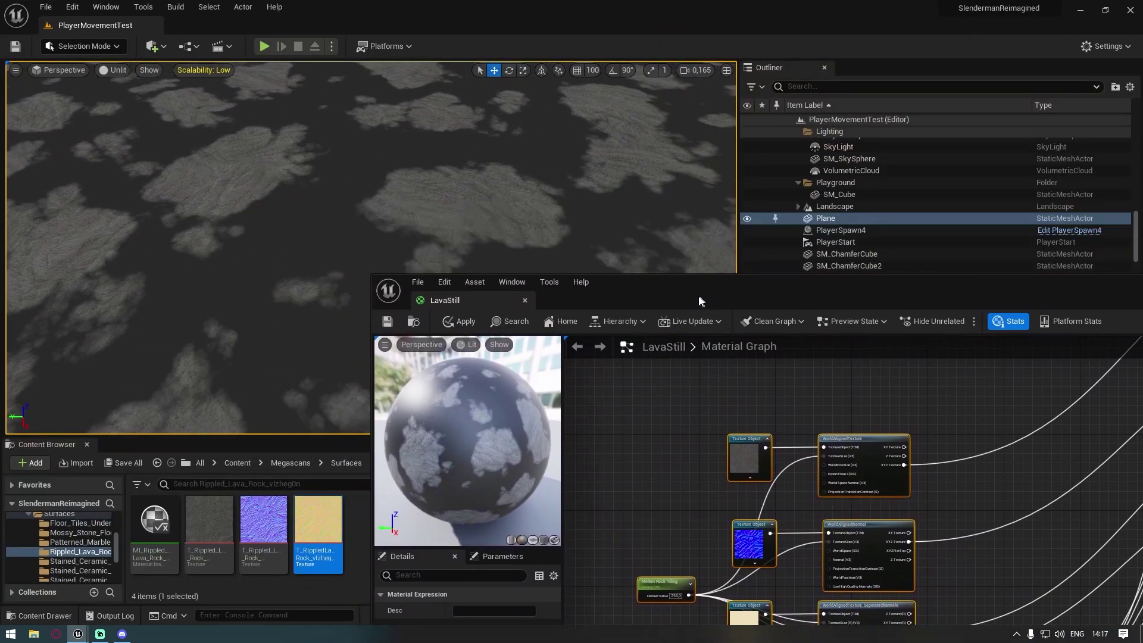
right_drag(369, 238, 425, 229)
key(w)
key(s)
right_drag(502, 194, 541, 231)
drag(675, 296, 779, 314)
mouse_move(625, 250)
right_down()
mouse_move(666, 280)
mouse_move(628, 265)
mouse_move(619, 244)
right_up()
right_drag(546, 235, 546, 235)
drag(775, 304, 553, 310)
double_click(552, 311)
Step: Inspect the colour values of the dark red Param and orange Param_1 vector parameters that feed the colour Lerp
right_drag(637, 155, 637, 452)
click(670, 308)
right_drag(740, 241, 608, 343)
scroll(608, 343, up, 4)
double_click(495, 259)
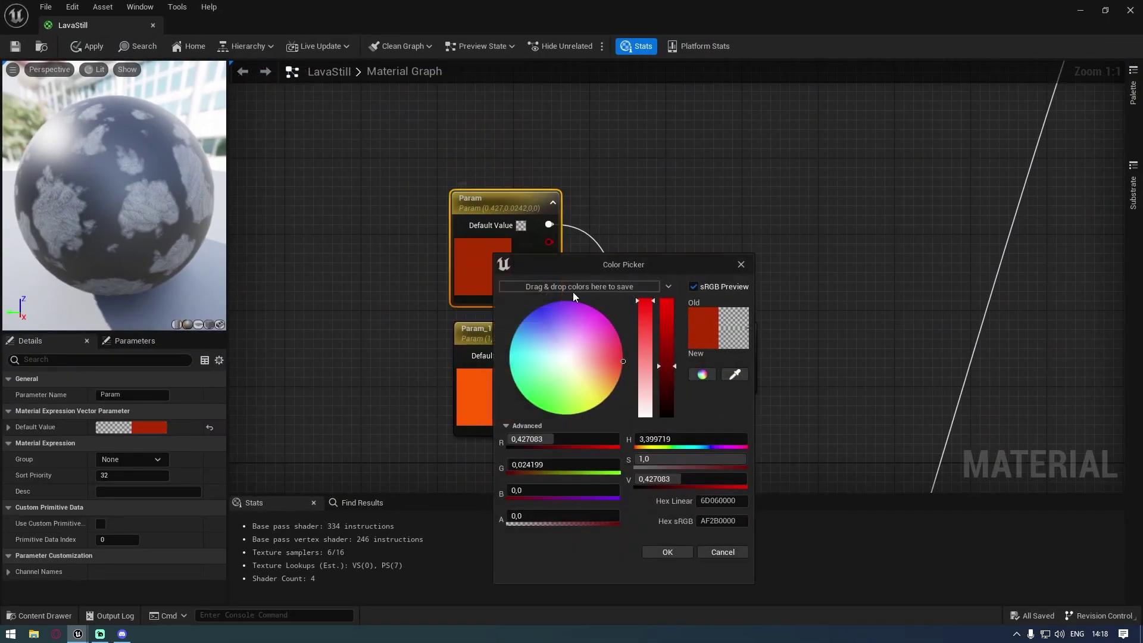
right_drag(628, 127, 568, 270)
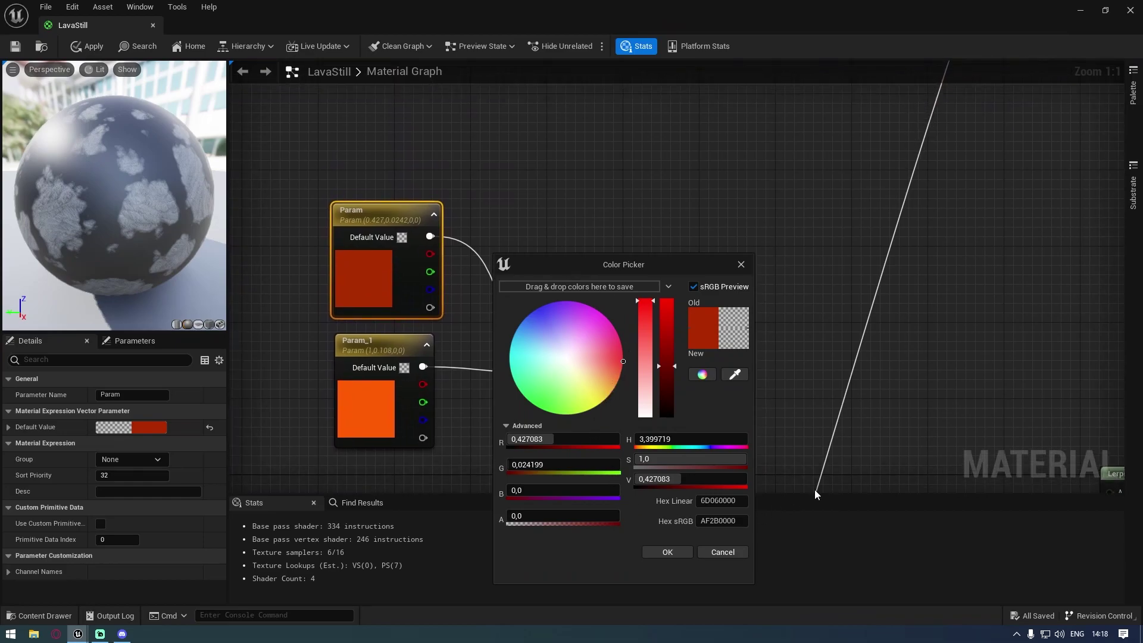
drag(521, 317, 682, 194)
right_drag(819, 258, 783, 198)
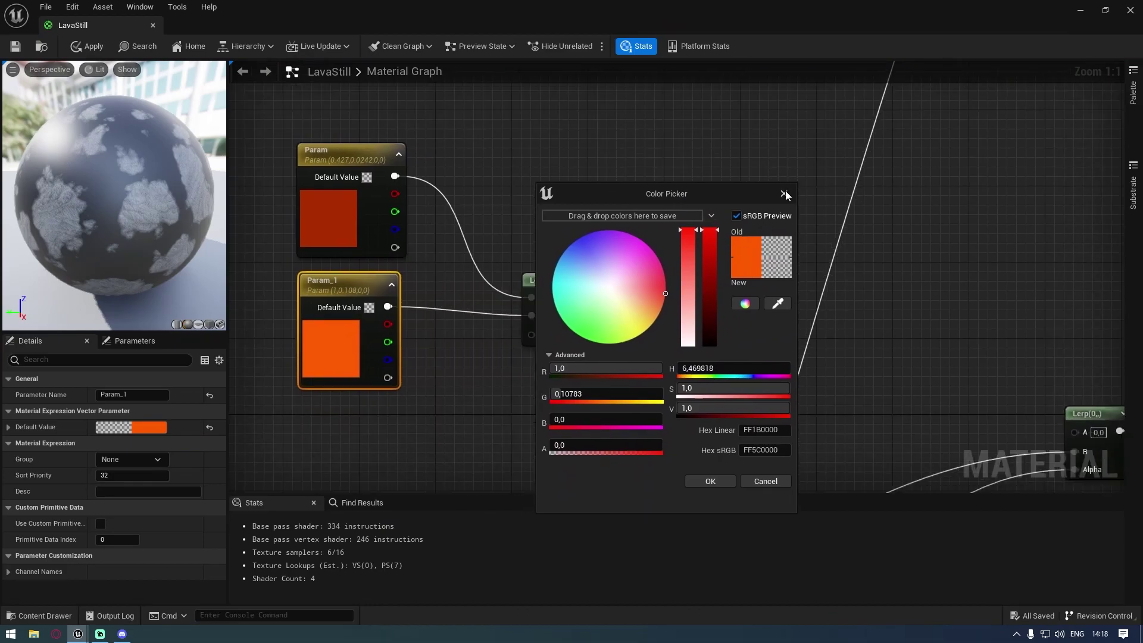
click(784, 194)
Step: Connect the colour Lerp's output to input A of the Base Color Lerp and move the colour nodes closer to it
drag(729, 173, 411, 322)
scroll(607, 283, down, 4)
scroll(600, 266, up, 2)
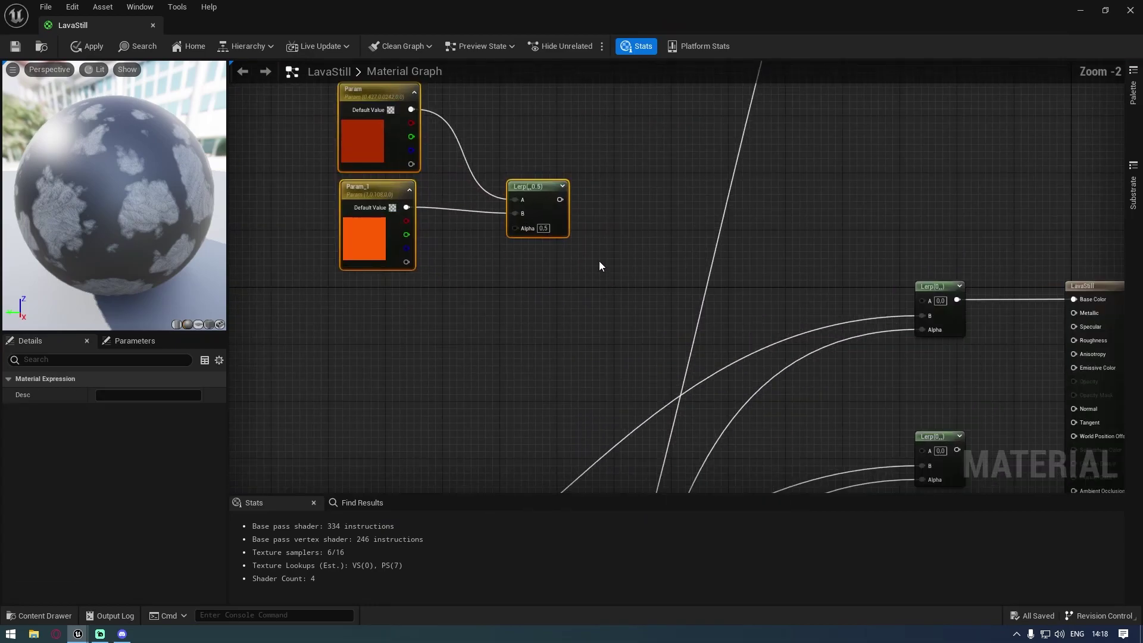
click(501, 260)
drag(422, 177, 792, 280)
right_drag(513, 260, 747, 350)
drag(699, 346, 479, 193)
right_drag(722, 219, 558, 240)
drag(486, 281, 561, 259)
right_drag(744, 273, 668, 244)
click(551, 185)
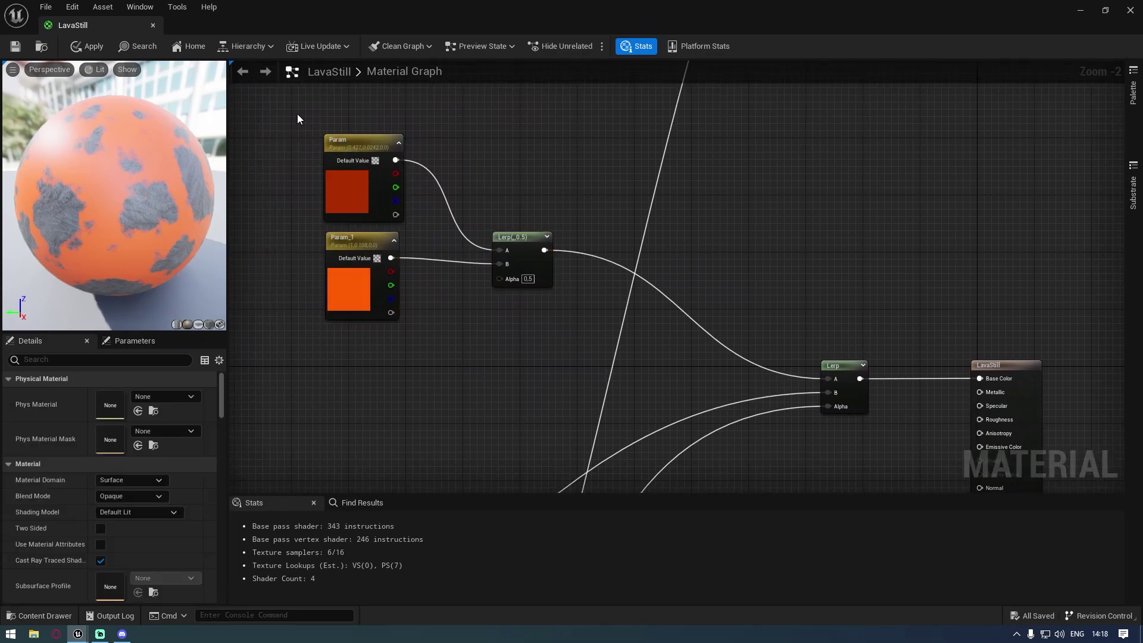
Step: Apply the changes to the LavaStill material and save the asset
scroll(298, 119, down, 3)
right_drag(297, 119, 520, 134)
right_drag(442, 110, 516, 220)
scroll(601, 251, up, 4)
right_drag(600, 252, 485, 192)
drag(485, 192, 711, 395)
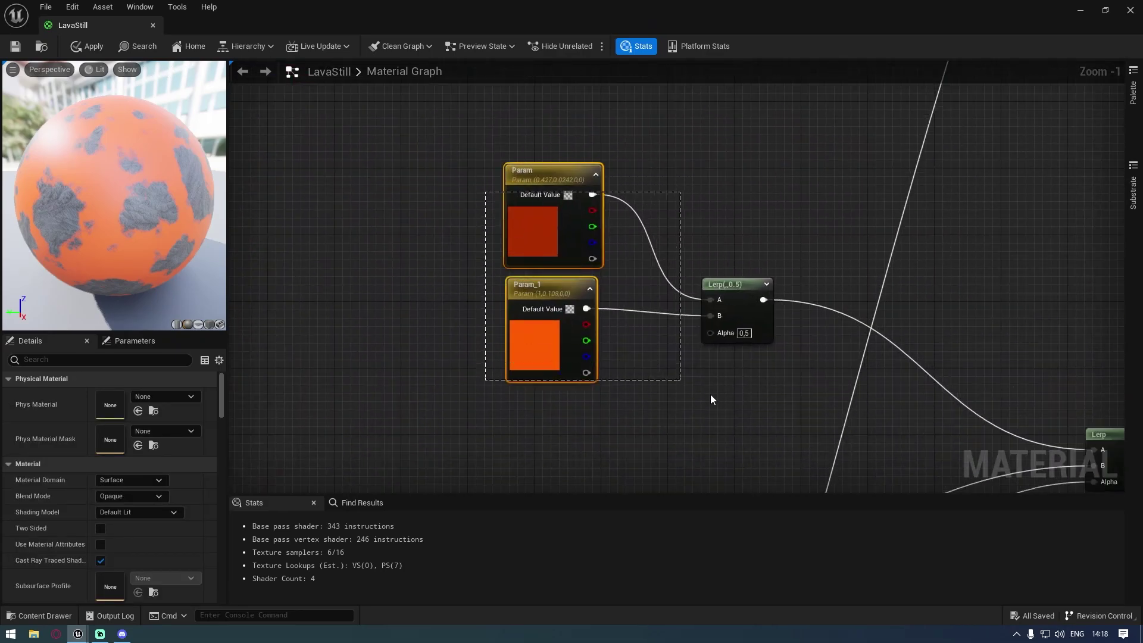
drag(619, 348, 625, 417)
right_drag(625, 411, 522, 382)
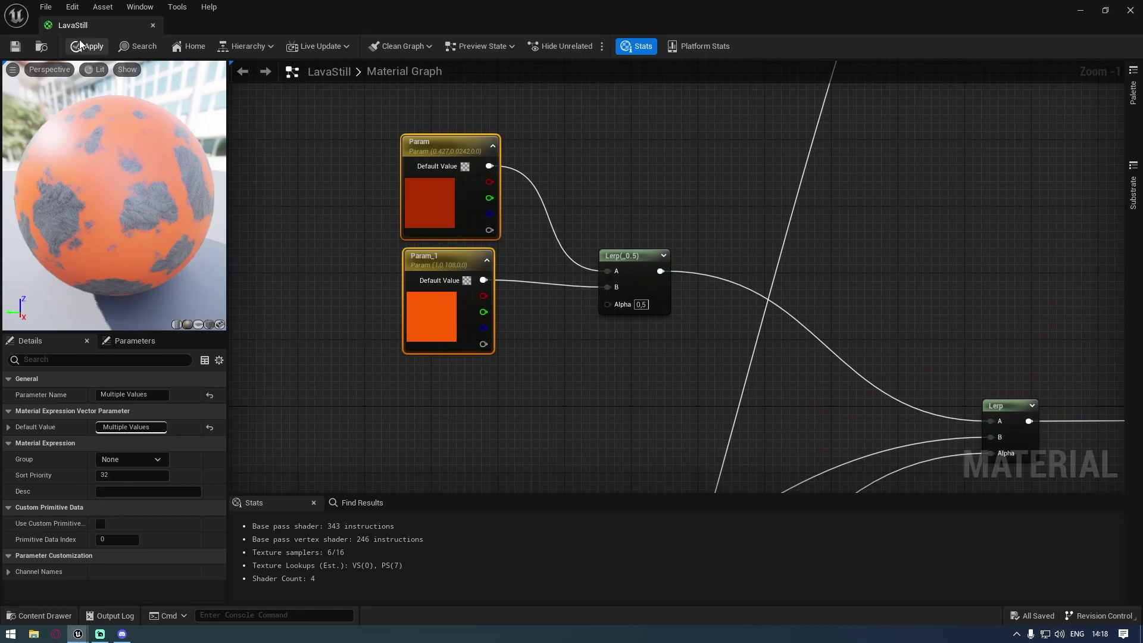
click(79, 44)
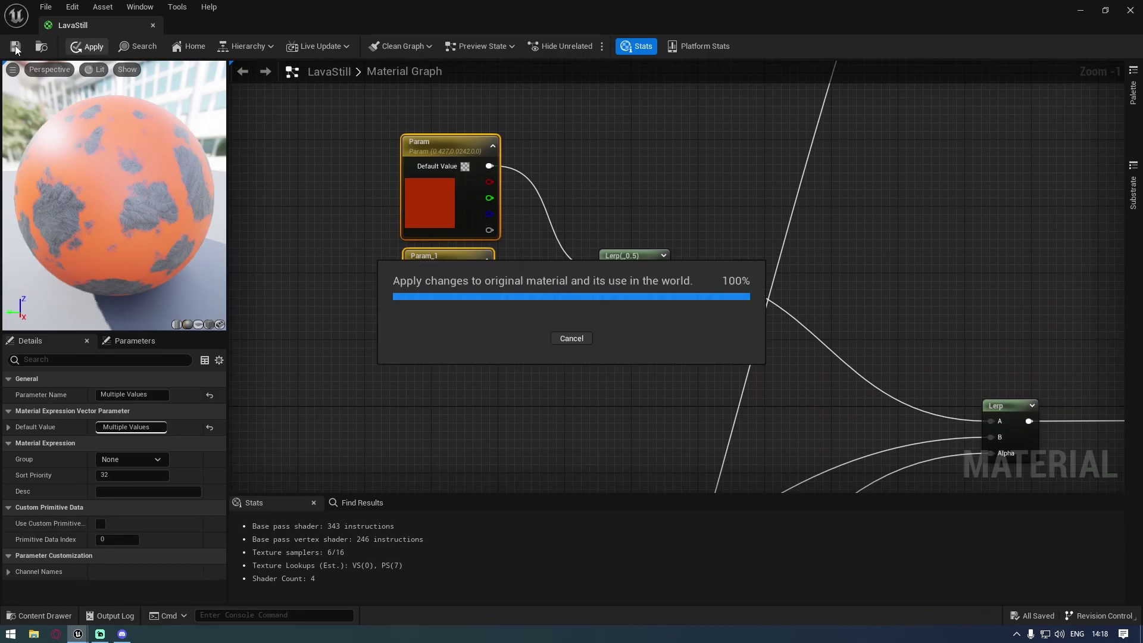
click(16, 47)
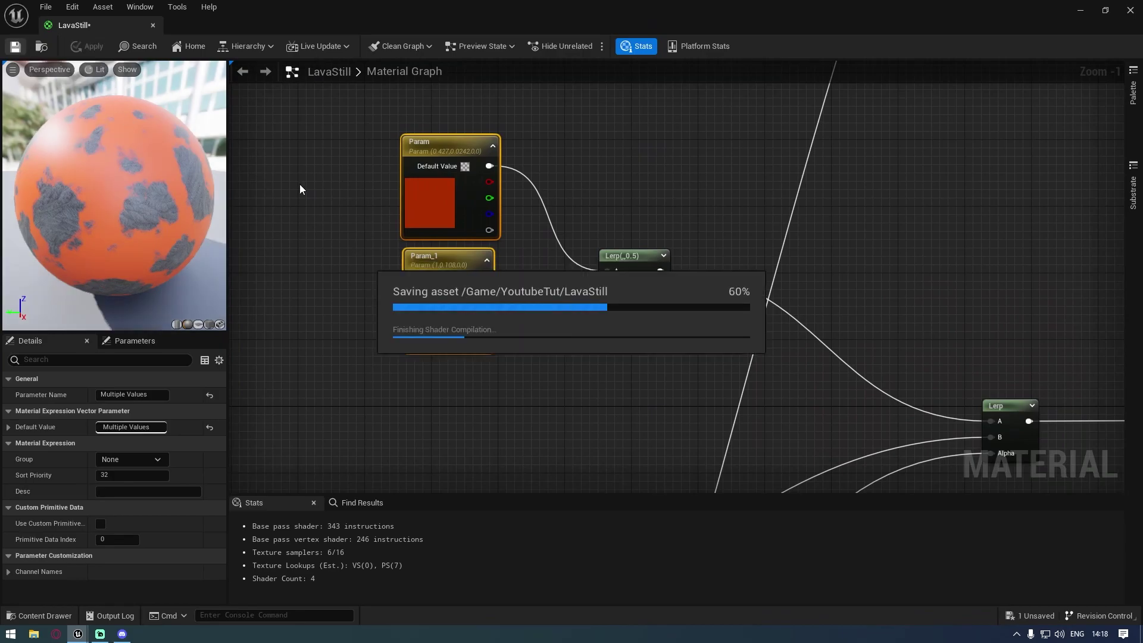
Step: Move the material editor window aside to check the coloured lava in the level, and restore the window
right_drag(615, 356, 535, 319)
scroll(548, 326, down, 2)
scroll(475, 287, up, 2)
scroll(658, 285, down, 2)
scroll(687, 406, up, 2)
scroll(591, 368, up, 1)
right_drag(639, 314, 448, 244)
scroll(449, 244, down, 2)
drag(417, 10, 609, 227)
double_click(610, 227)
Step: Inspect the panning Noise node's settings and the mask, Panner and Append nodes that drive its Position
right_drag(502, 319, 1035, 429)
scroll(505, 198, down, 3)
right_drag(505, 197, 701, 347)
scroll(703, 228, up, 2)
click(476, 197)
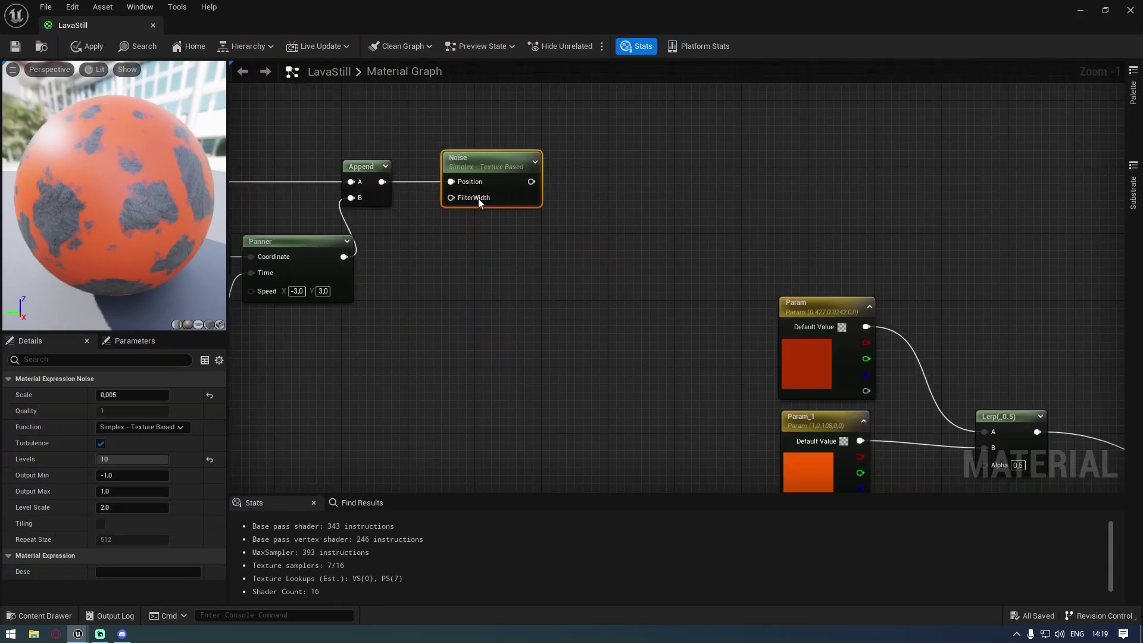
right_drag(469, 297, 444, 301)
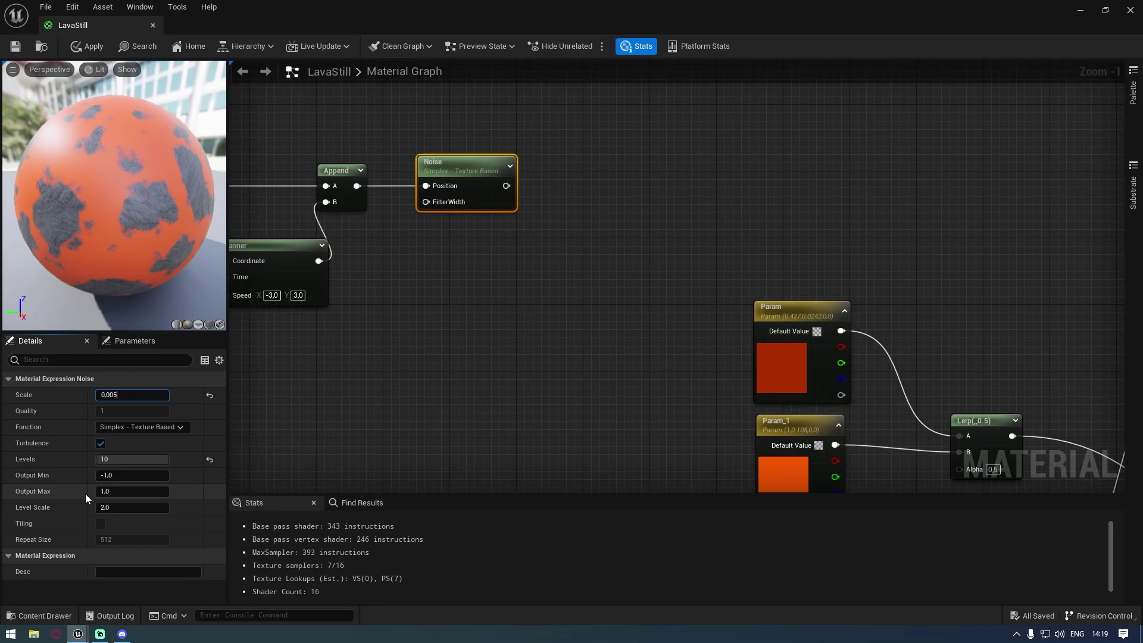
right_drag(394, 372, 707, 334)
click(582, 376)
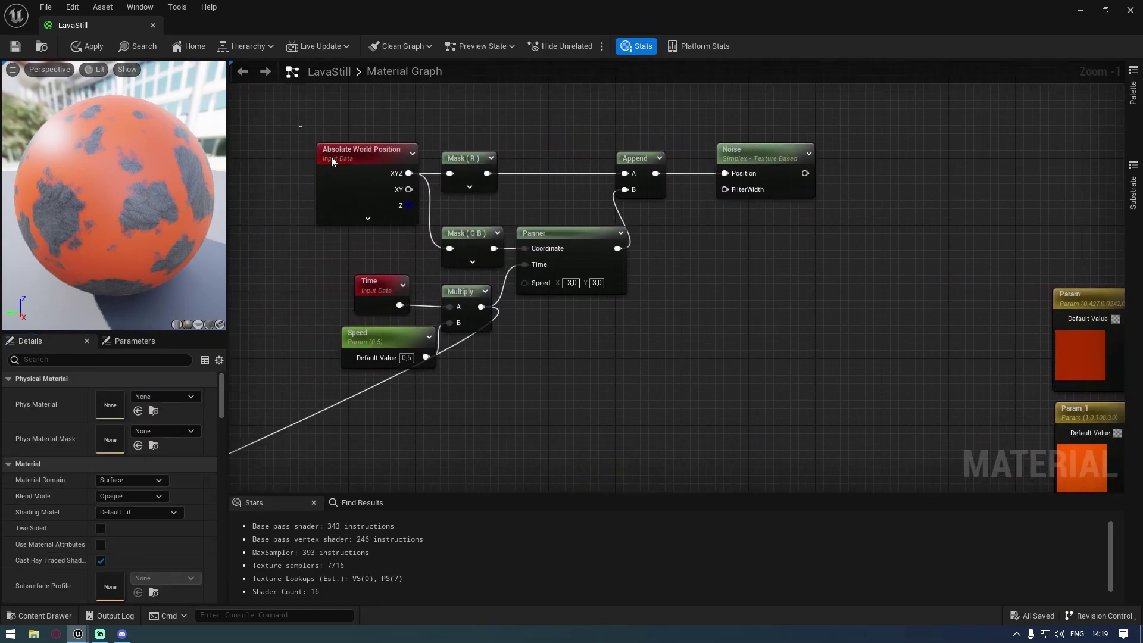
Step: Duplicate the Absolute World Position node and place the copy below the existing Noise node
click(356, 178)
right_drag(356, 178, 362, 254)
key(ctrl+v)
right_drag(838, 382, 680, 374)
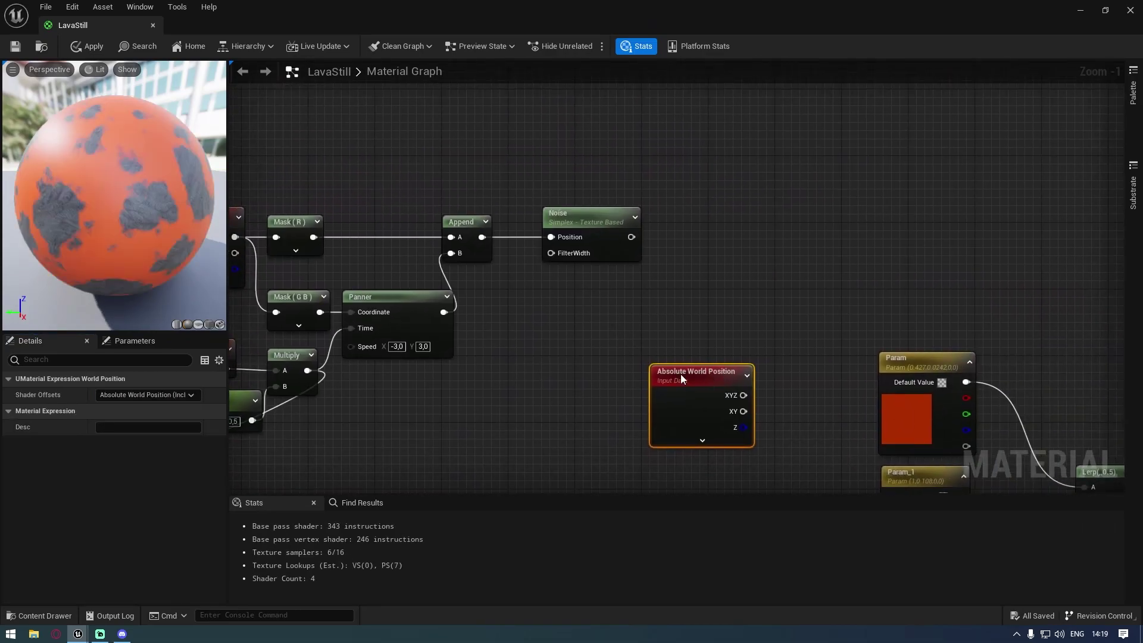
drag(680, 374, 571, 341)
right_drag(605, 350, 673, 337)
drag(643, 326, 610, 308)
right_drag(615, 291, 638, 255)
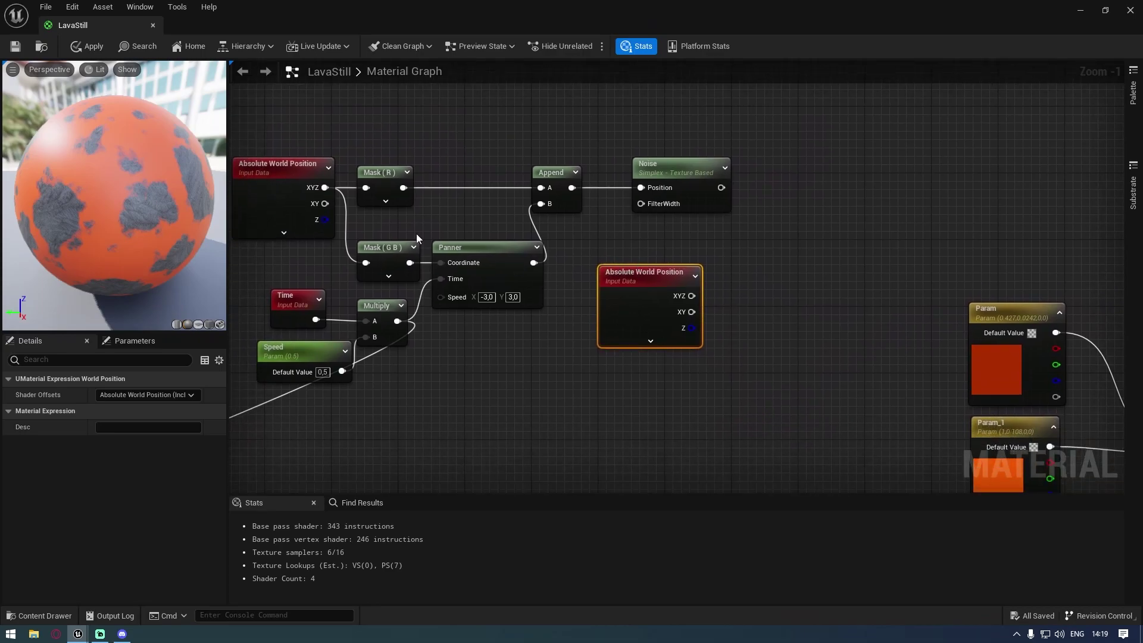
Step: Duplicate the Mask (R) and Mask (G B) nodes and connect both to the copied Absolute World Position's XYZ output
drag(684, 302, 754, 296)
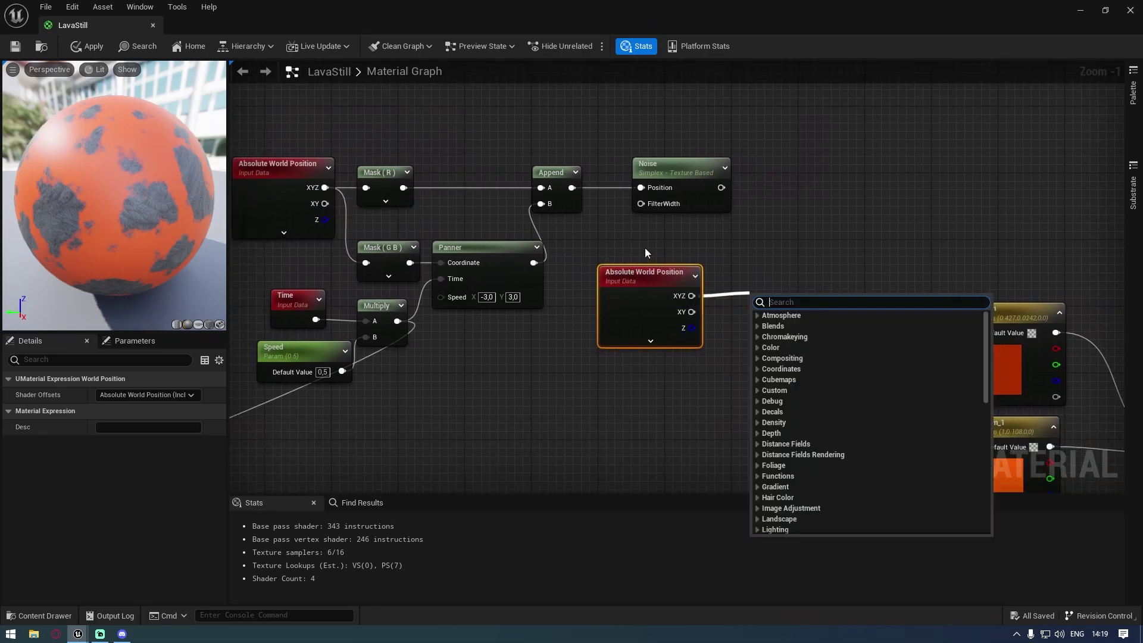
click(484, 257)
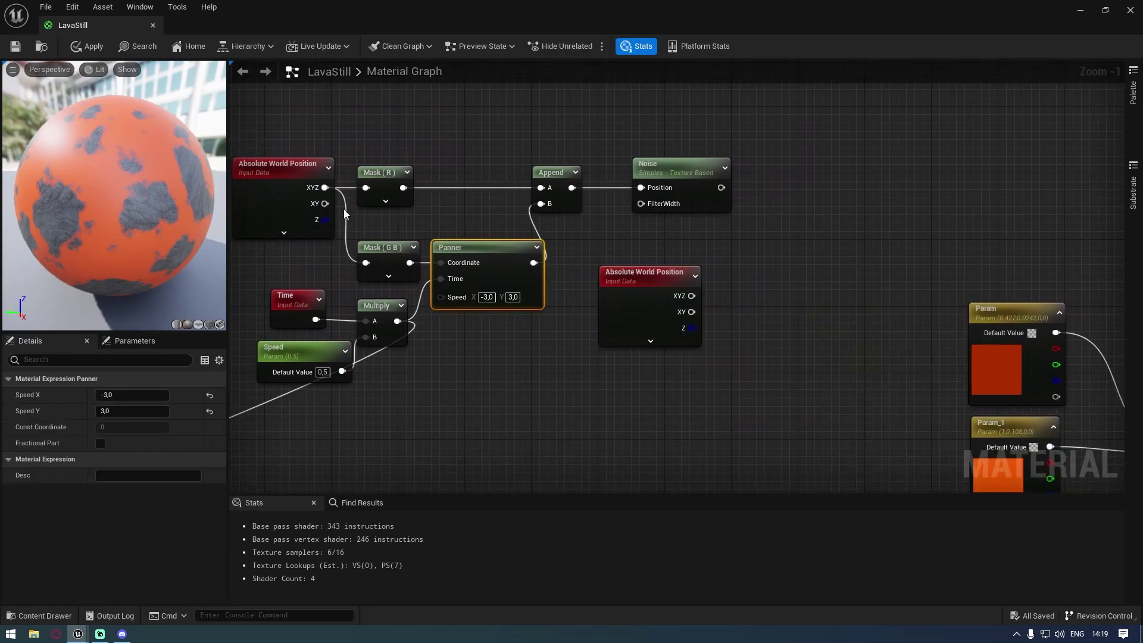
click(398, 249)
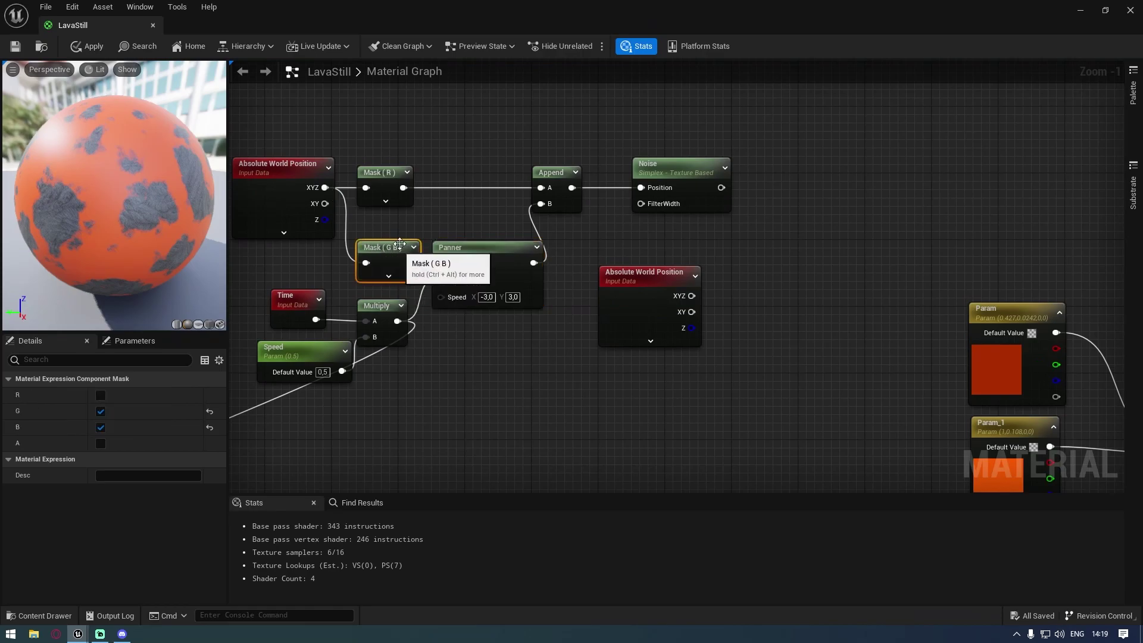
click(394, 228)
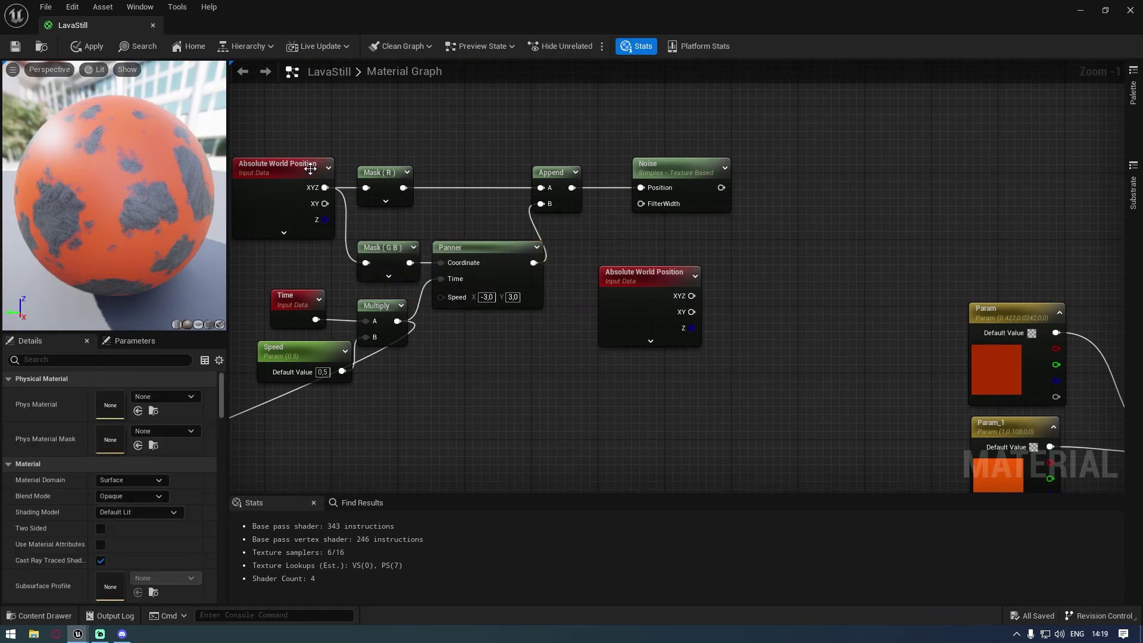
click(390, 262)
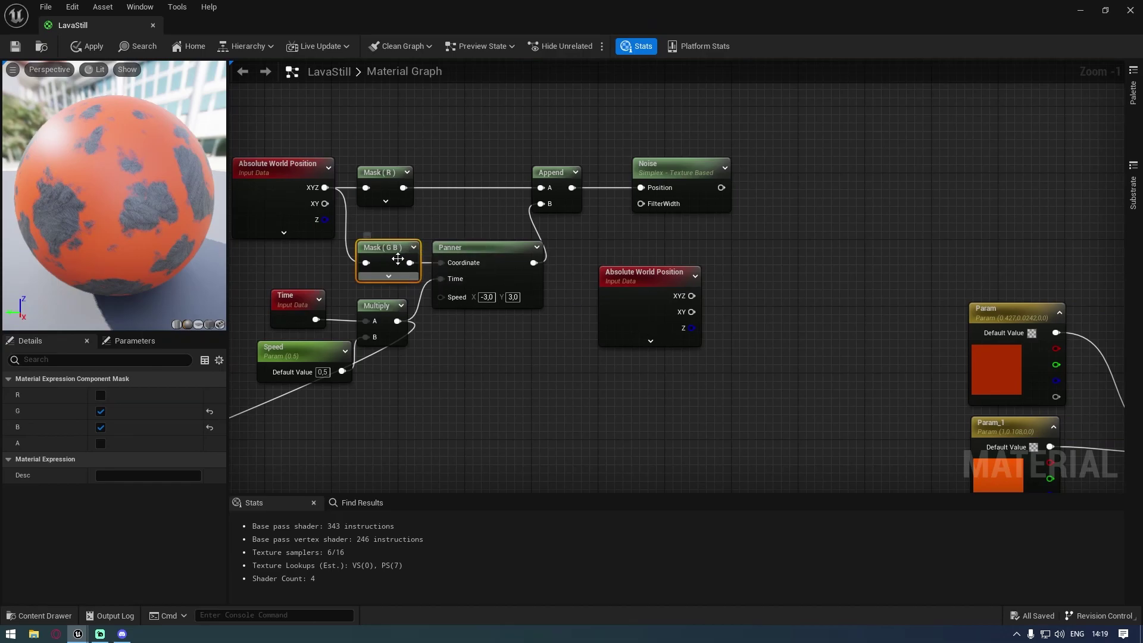
key(ctrl+v)
drag(732, 321, 742, 288)
key(ctrl+v)
drag(747, 331, 752, 284)
click(775, 268)
right_drag(775, 268, 678, 267)
Step: Duplicate the Panner with speed -3, 3 and connect the copied Mask (G B) to its Coordinate input
click(393, 250)
key(ctrl+c)
key(ctrl+v)
drag(785, 346, 711, 352)
right_drag(727, 295, 649, 242)
Step: Duplicate the Append node and connect the copied Mask (R) to A and the copied Panner to B
click(485, 164)
drag(650, 243, 719, 248)
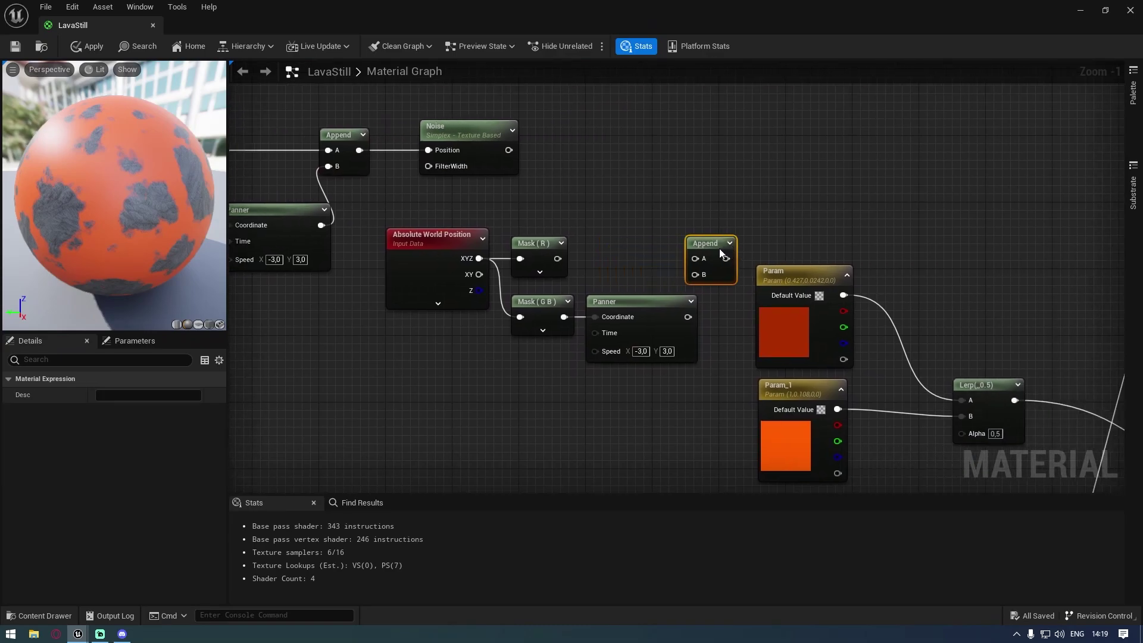
drag(688, 317, 558, 259)
drag(681, 249, 667, 241)
right_drag(580, 175, 543, 171)
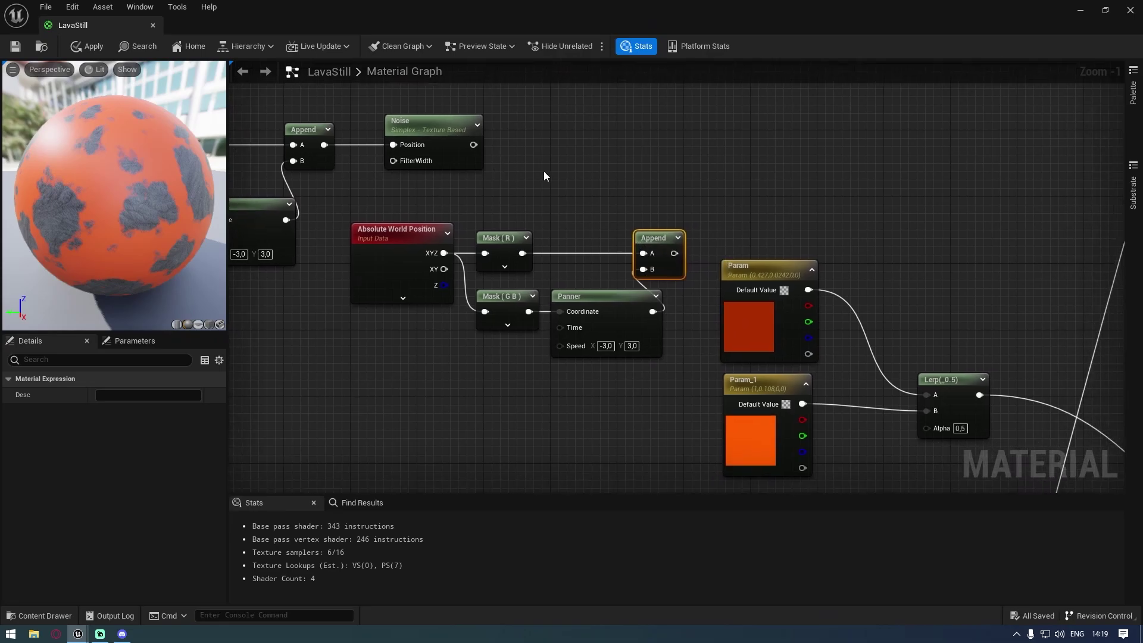
Step: Move the two colour parameters and their Lerp down to clear space beside the copied Append node
click(468, 135)
scroll(748, 225, down, 2)
right_drag(748, 225, 658, 211)
drag(663, 193, 826, 432)
drag(416, 110, 459, 191)
Step: Duplicate the Noise node, place the copy beside the copied Append, and connect Append's output to its Position input
key(ctrl+c)
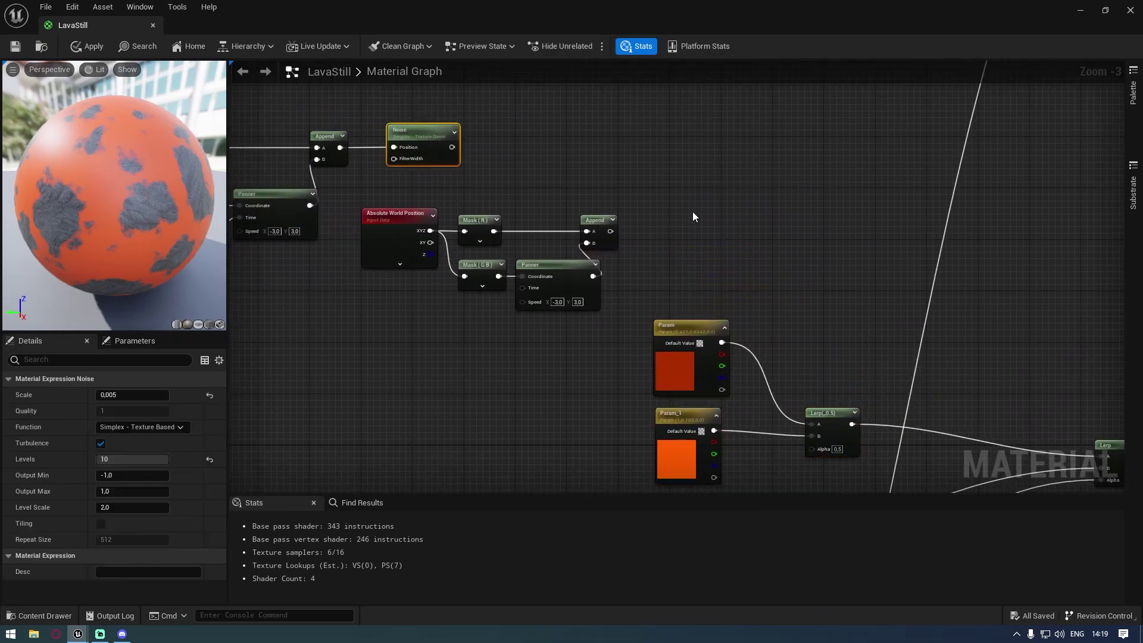
key(ctrl+v)
scroll(644, 240, up, 3)
drag(689, 210, 702, 230)
drag(591, 226, 709, 205)
right_drag(393, 175, 546, 168)
drag(545, 164, 541, 286)
Step: Align the copied Panner, Append and Noise nodes into a compact row beside the copied masks
drag(766, 339, 641, 308)
drag(718, 364, 559, 289)
click(675, 379)
right_drag(675, 379, 626, 374)
right_drag(694, 340, 611, 397)
drag(637, 315, 571, 232)
drag(578, 174, 634, 281)
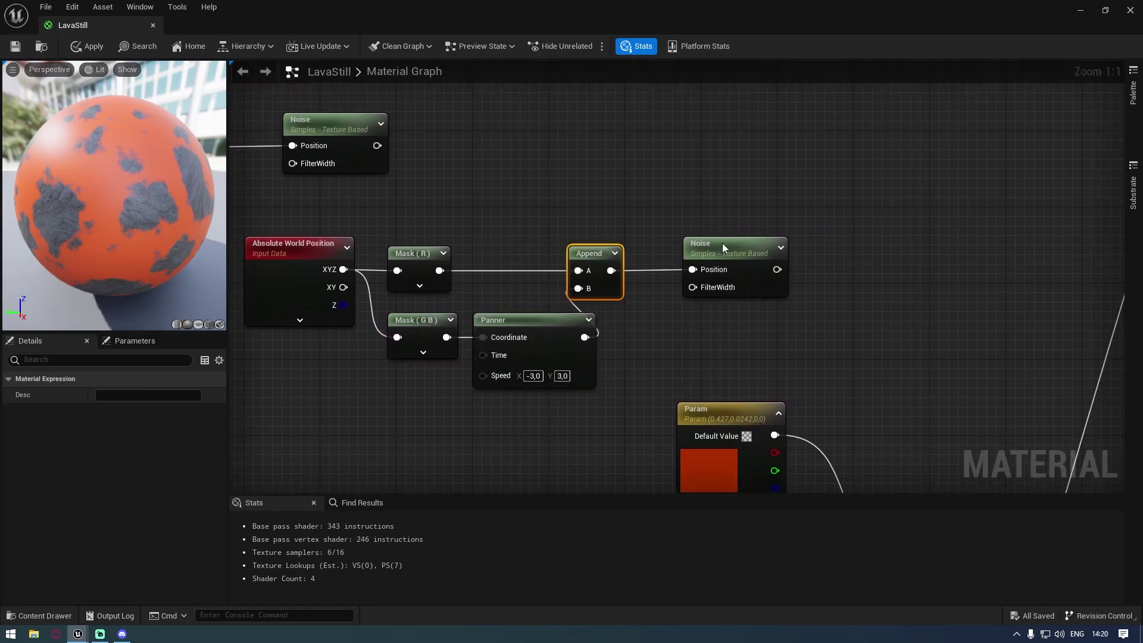
drag(722, 242, 692, 242)
click(767, 212)
Step: Duplicate the connected Time, Speed and Multiply nodes and place the copies below the copied Absolute World Position
right_drag(770, 251, 713, 199)
scroll(708, 198, down, 1)
scroll(607, 280, down, 1)
right_drag(607, 279, 727, 231)
scroll(727, 231, down, 1)
right_drag(568, 286, 666, 325)
scroll(475, 303, up, 1)
right_drag(475, 303, 638, 344)
scroll(612, 308, up, 2)
drag(413, 224, 595, 314)
key(ctrl+c)
key(ctrl+v)
right_drag(966, 370, 606, 355)
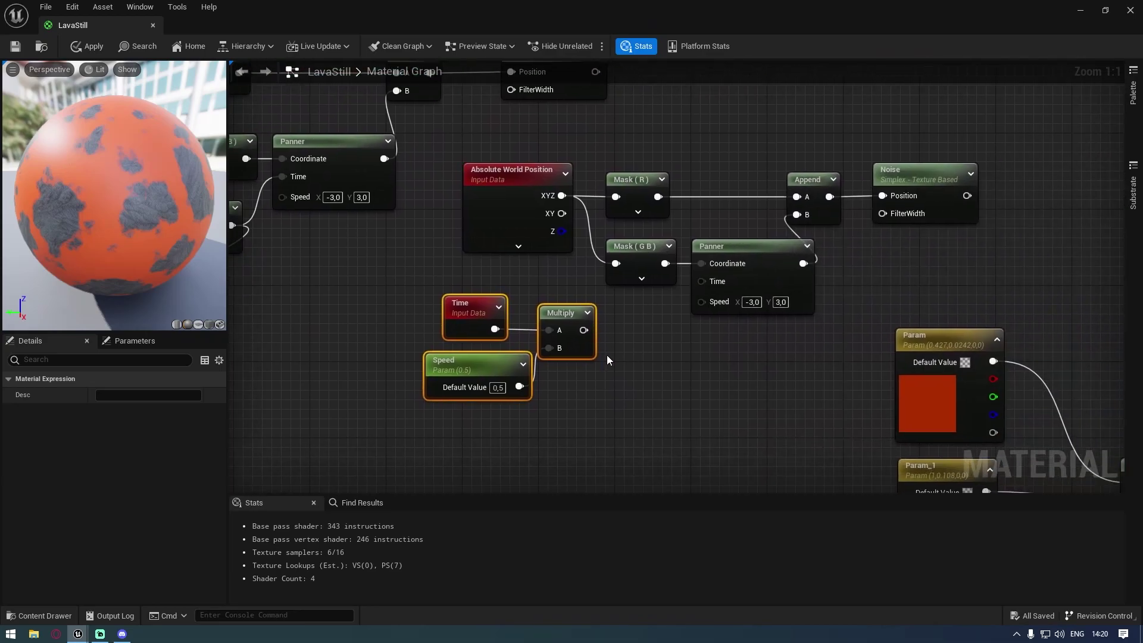
right_click(656, 399)
text(time)
click(654, 401)
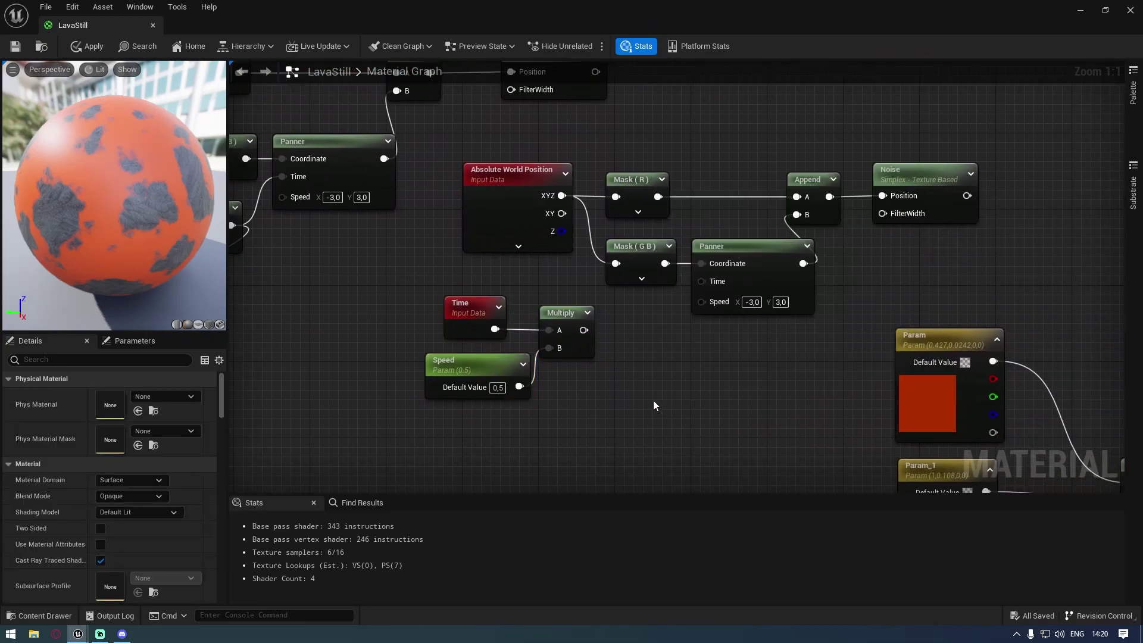
Step: Connect the copied Multiply's output to the copied Panner's Time input and move the Time, Speed and Multiply nodes closer to it
drag(631, 415, 476, 322)
click(531, 431)
click(470, 366)
drag(583, 329, 717, 282)
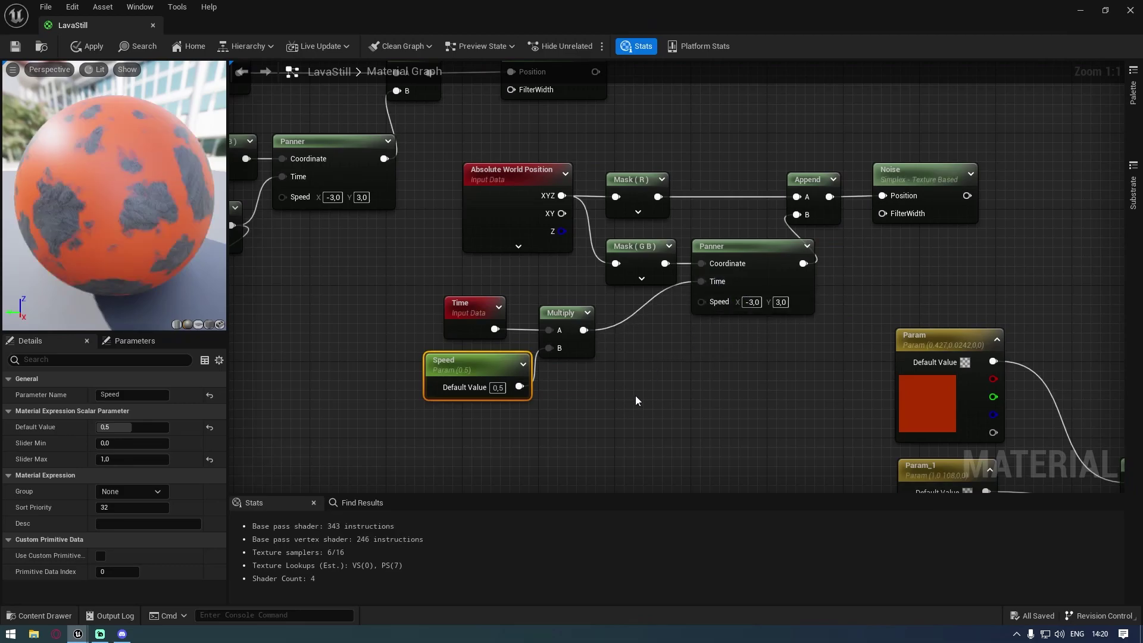
drag(634, 395, 437, 297)
drag(557, 313, 625, 299)
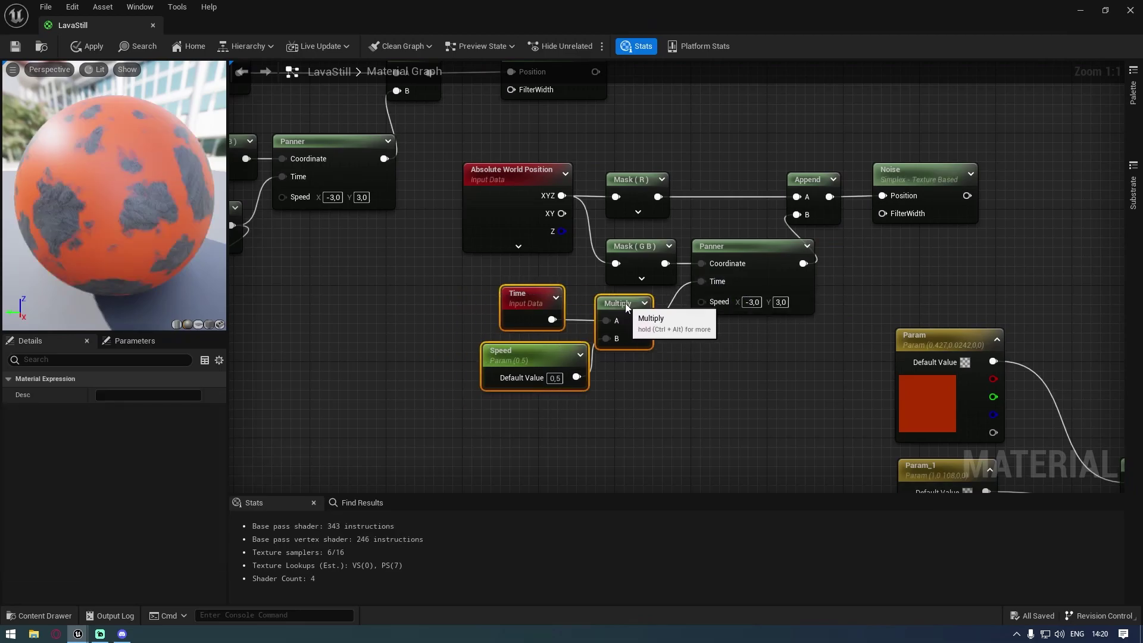
Step: Apply and save the material, then clear the selection of the copied Time, Speed and Multiply nodes
click(91, 46)
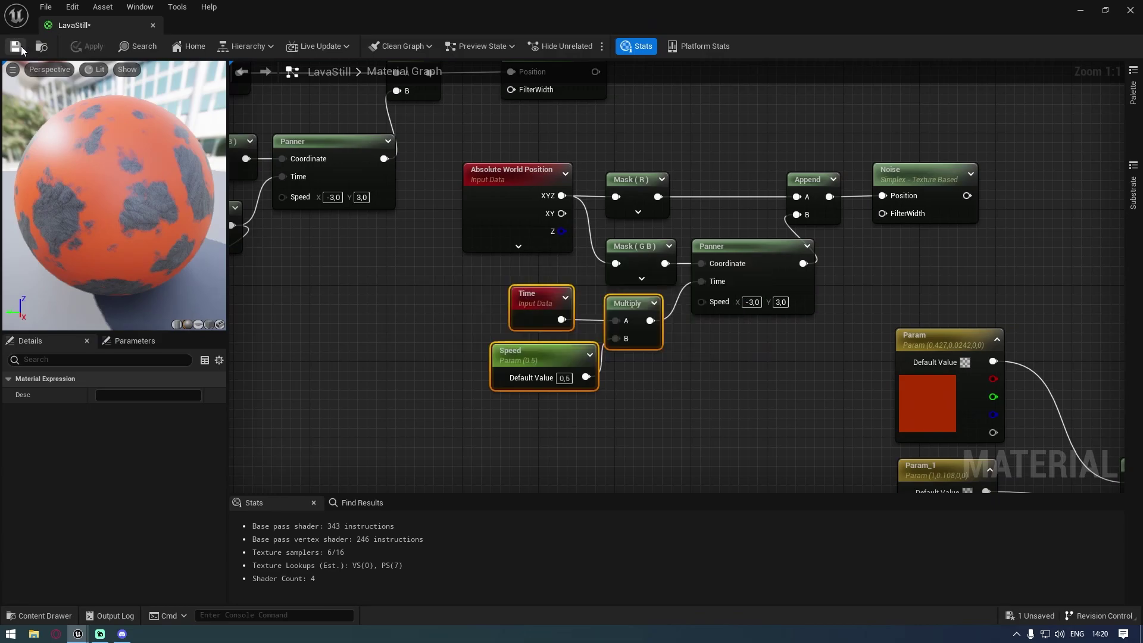
right_drag(323, 319, 455, 339)
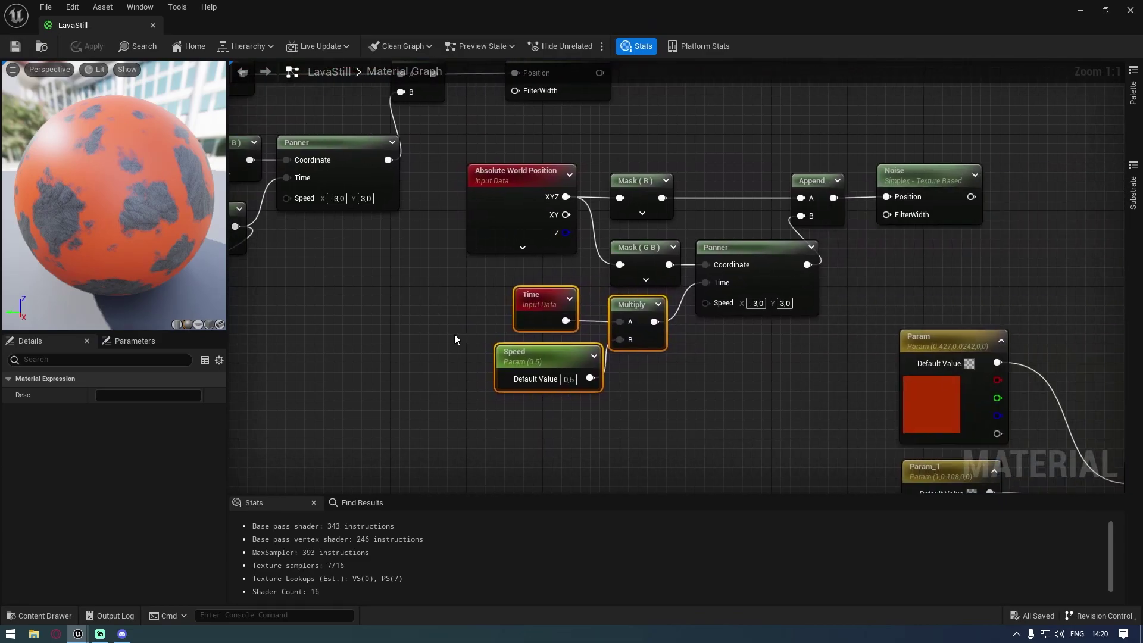
right_drag(754, 345, 647, 350)
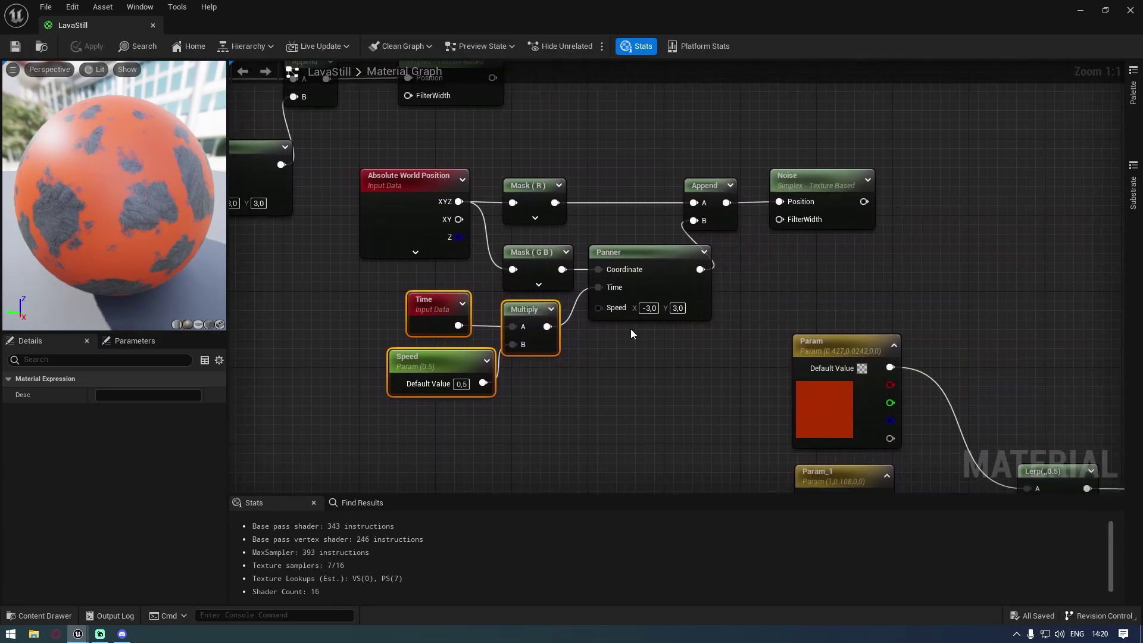
right_drag(678, 308, 580, 356)
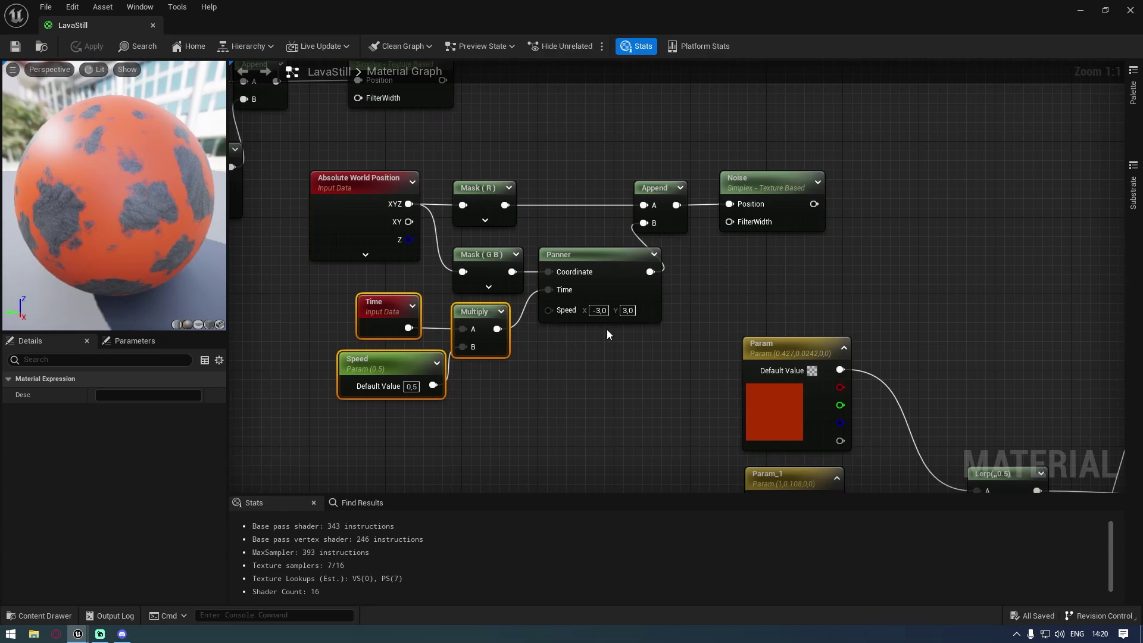
right_drag(606, 330, 641, 282)
click(560, 374)
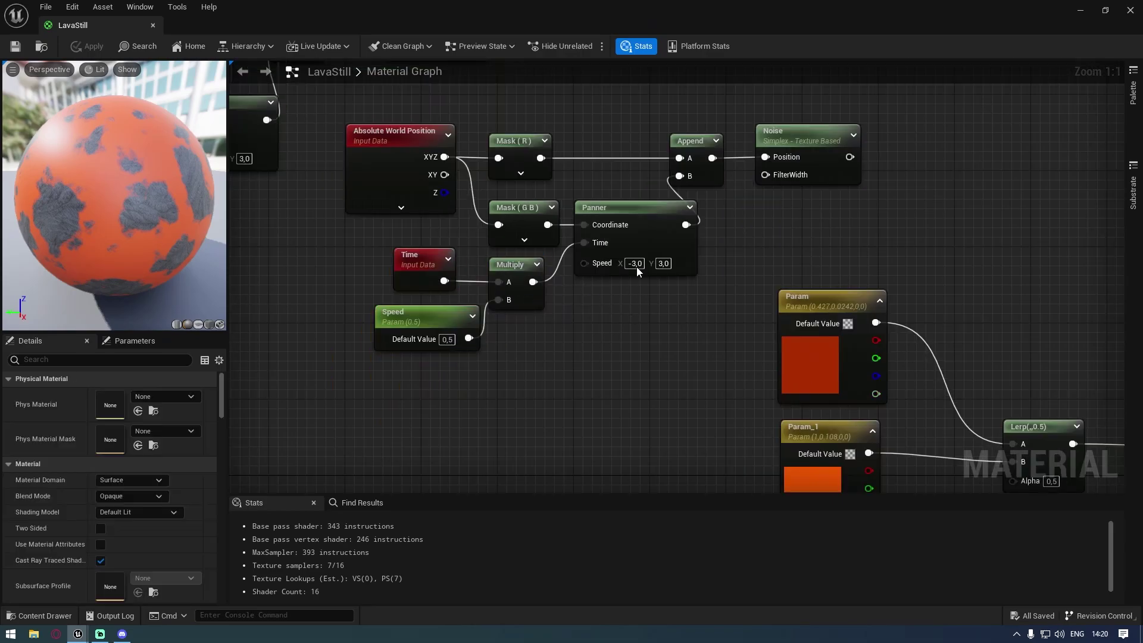
Step: Connect the copied Noise's output to the Alpha input of the Lerp that blends Param and Param_1
right_drag(644, 307, 613, 290)
right_drag(633, 339, 605, 317)
scroll(756, 293, down, 1)
right_drag(668, 231, 829, 279)
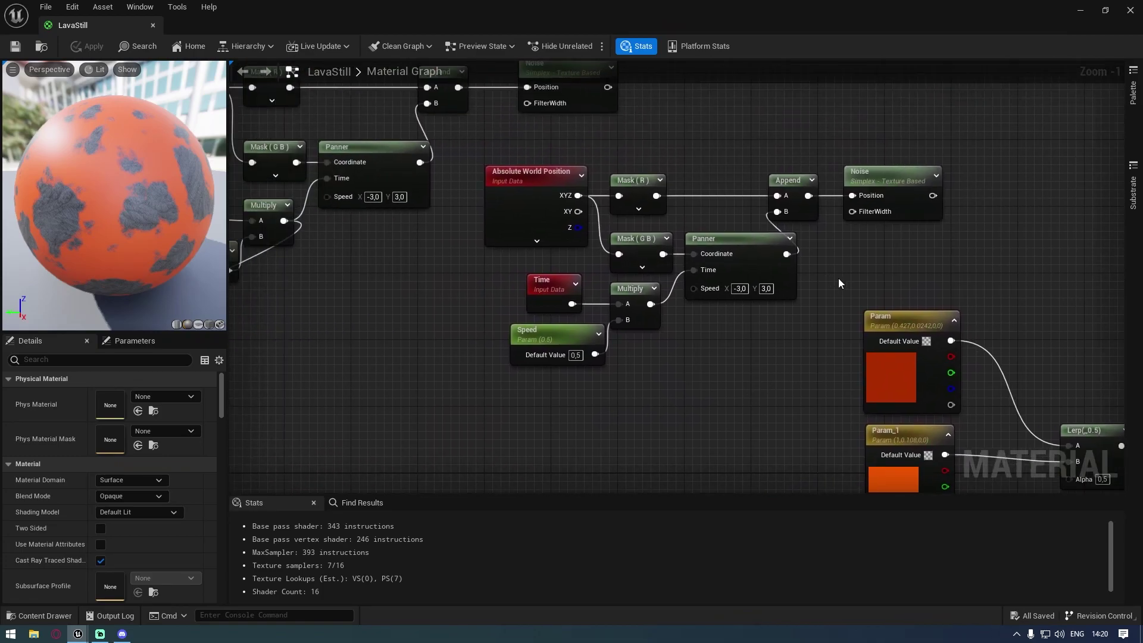
scroll(823, 290, down, 2)
right_drag(746, 330, 496, 320)
scroll(612, 246, up, 1)
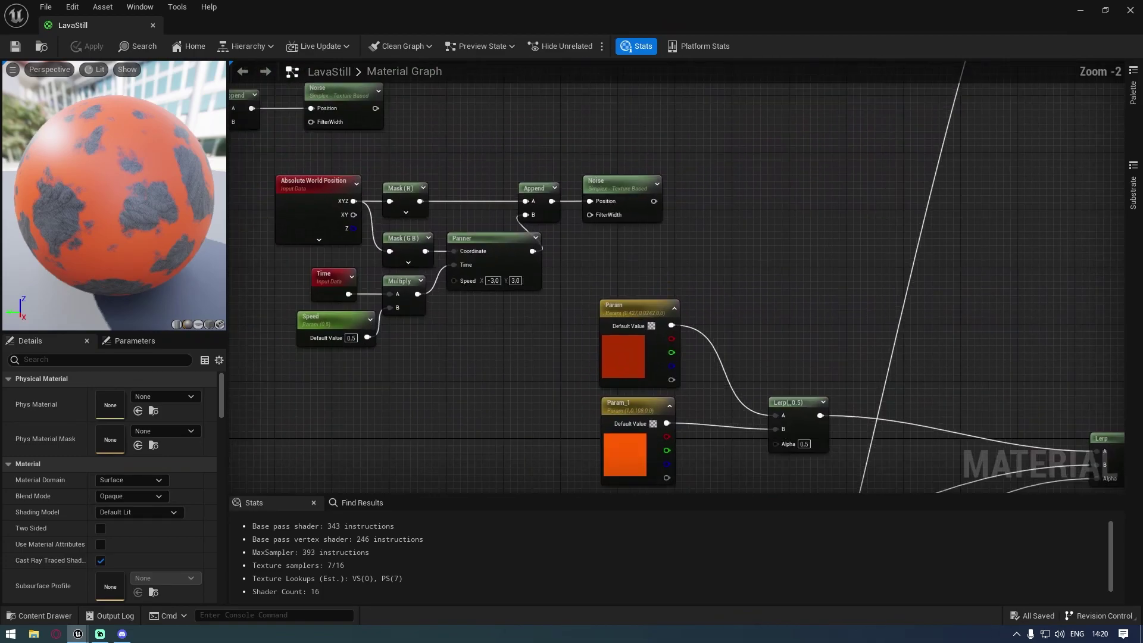
right_drag(611, 245, 604, 214)
drag(646, 183, 768, 413)
Step: Inspect the blended lava colours around the preview sphere and save the material
drag(141, 102, 93, 158)
scroll(123, 246, up, 5)
scroll(123, 246, down, 5)
drag(123, 246, 20, 55)
click(23, 47)
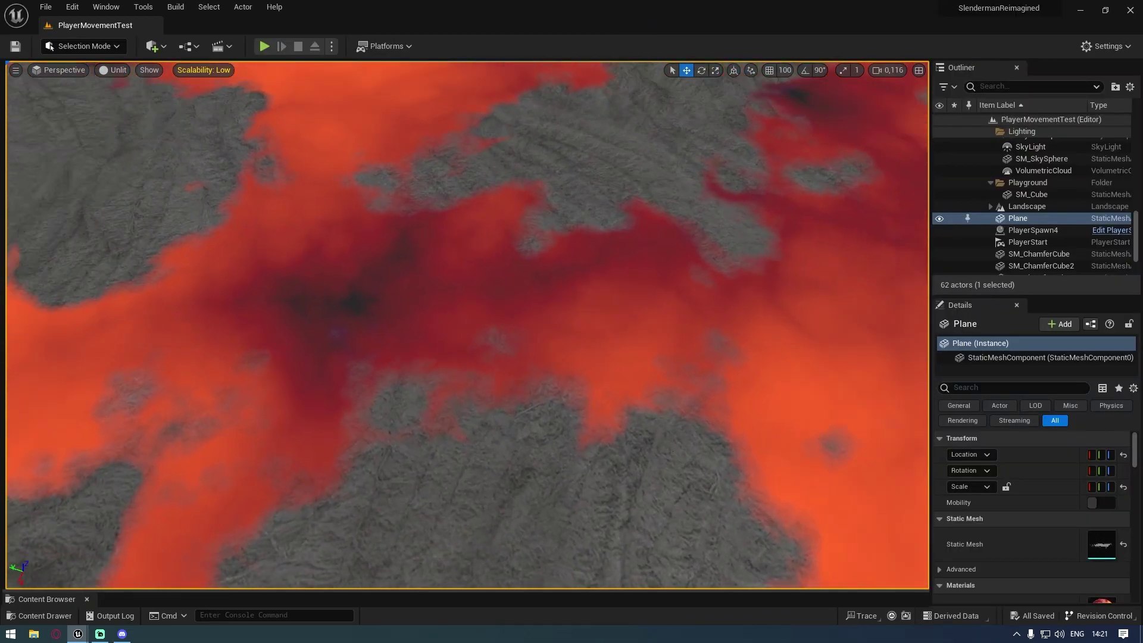
Step: Examine the lava's flow and rock patches on the plane in the level viewport from several angles
right_drag(464, 337, 481, 250)
right_drag(481, 388, 539, 386)
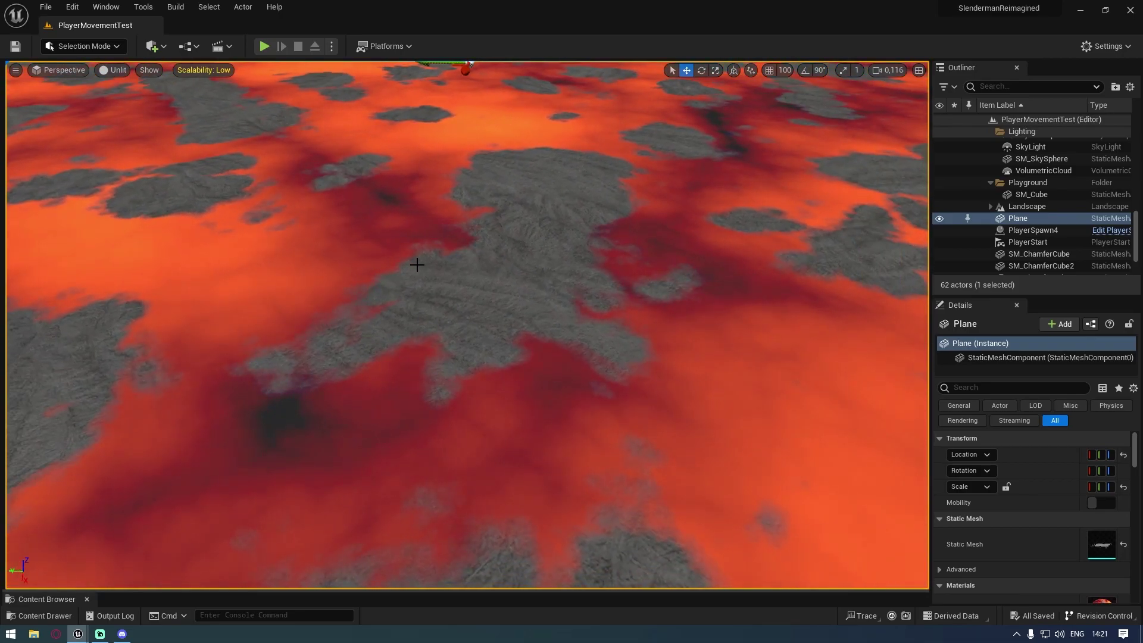
right_drag(554, 280, 597, 349)
right_drag(574, 434, 574, 467)
right_drag(602, 361, 613, 386)
right_drag(421, 329, 408, 331)
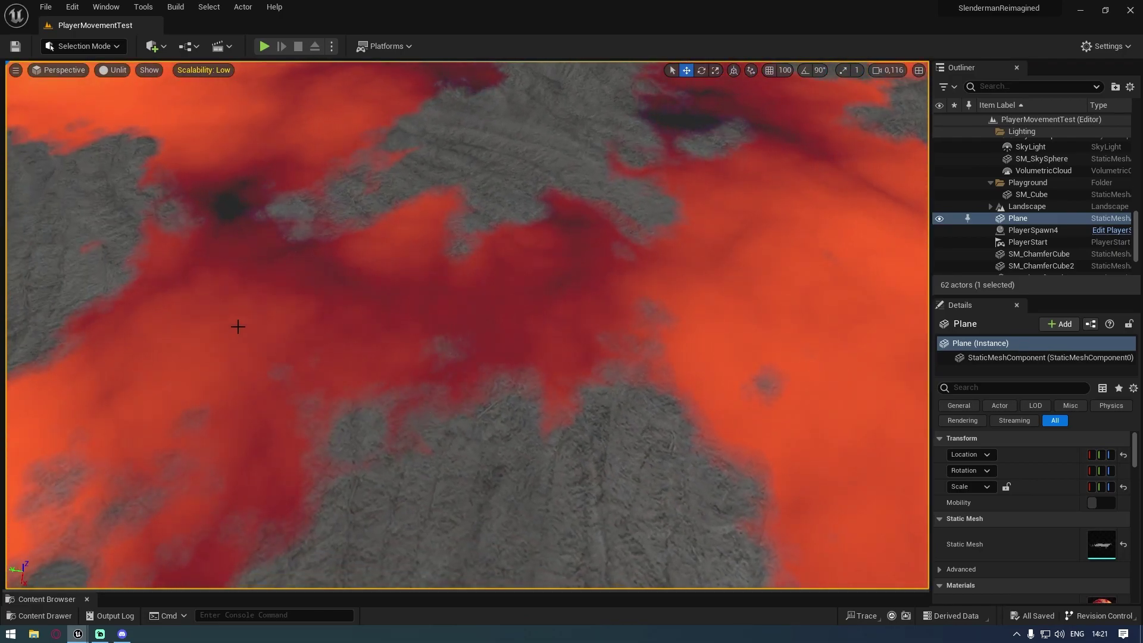
Step: Enlarge the Content Browser and open the selected plane's Element 0 material for editing
drag(176, 591, 220, 416)
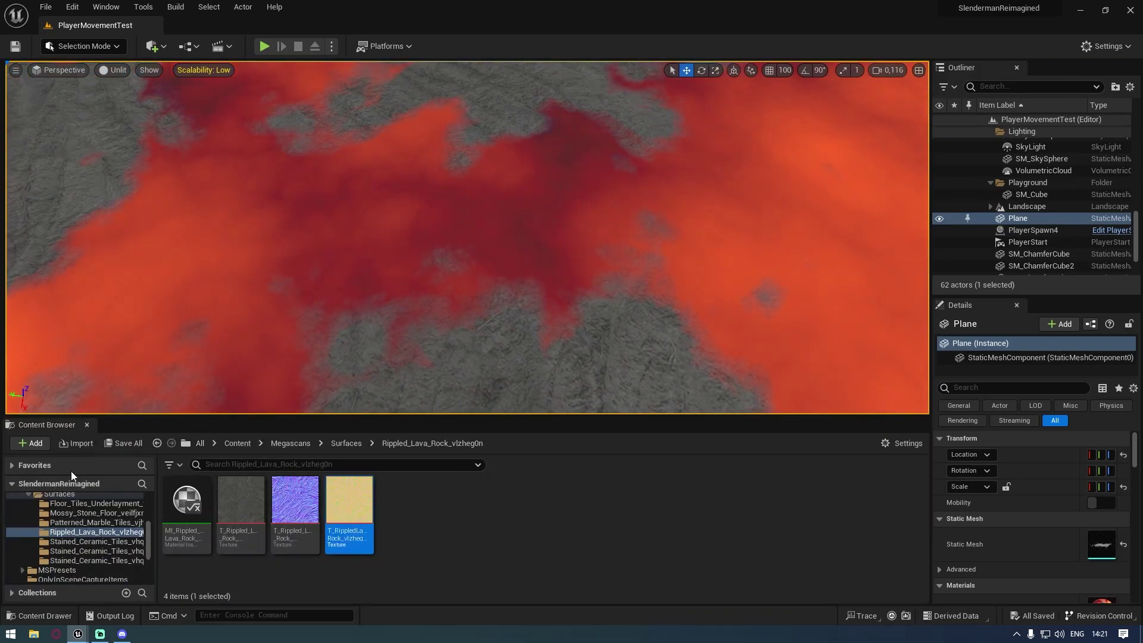
scroll(1071, 595, down, 3)
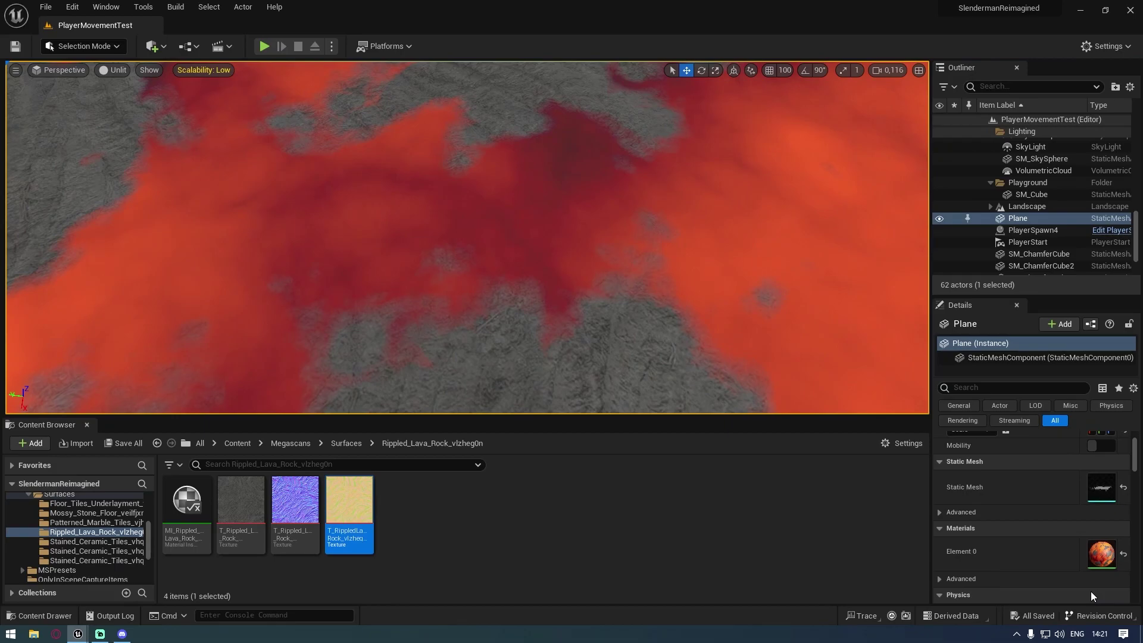
double_click(1101, 552)
Step: Nudge the CheapContrast node that follows the rock mask's Noise and save the material
right_drag(562, 361, 681, 347)
scroll(467, 285, down, 2)
scroll(484, 301, down, 1)
right_drag(542, 480, 514, 281)
scroll(514, 281, down, 2)
right_drag(535, 452, 519, 294)
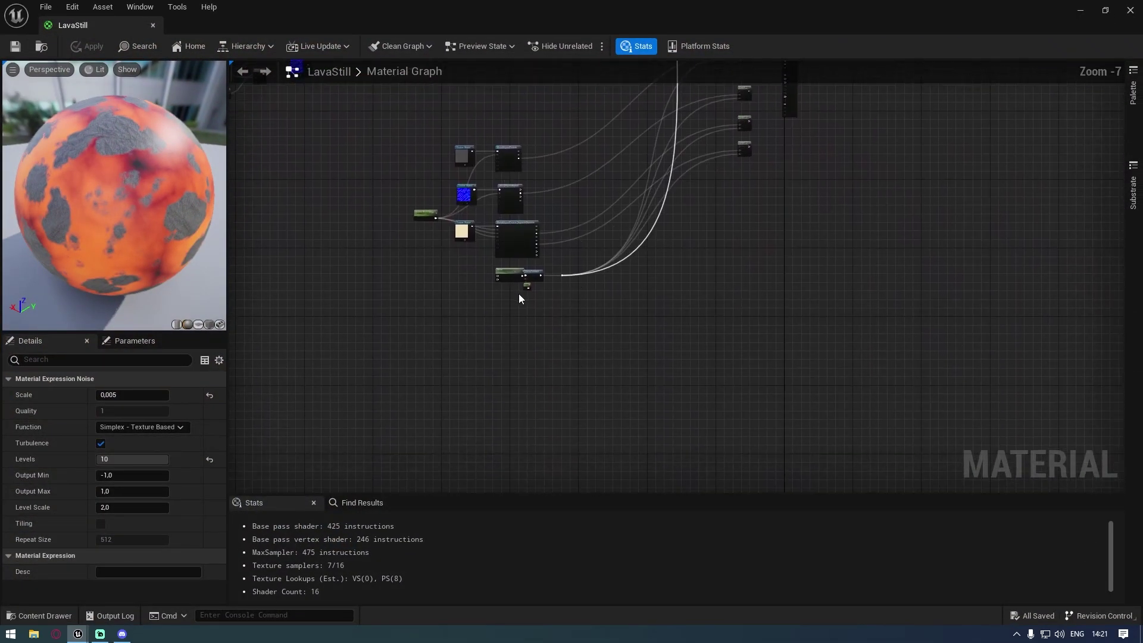
scroll(519, 294, up, 7)
mouse_move(634, 204)
mouse_down()
mouse_move(584, 175)
mouse_move(654, 217)
mouse_move(641, 215)
mouse_up()
right_drag(503, 166, 442, 261)
click(15, 45)
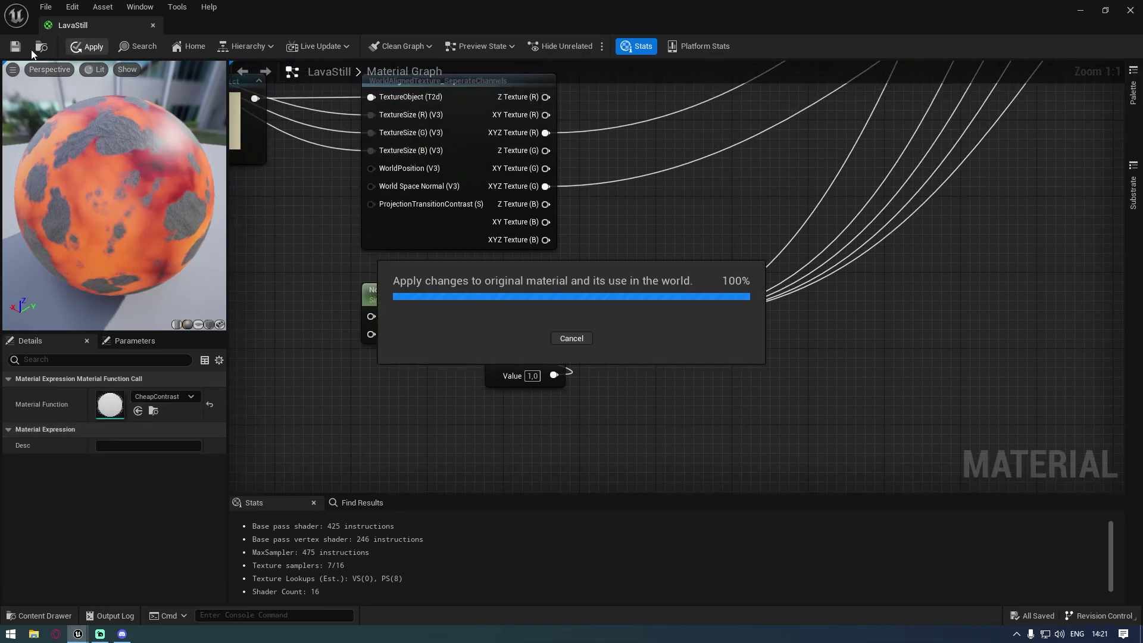
Step: Review the rock mask's Noise, CheapContrast and reroute chain that feeds the Lerp nodes
scroll(458, 222, down, 3)
right_drag(597, 153, 549, 403)
right_drag(593, 201, 564, 390)
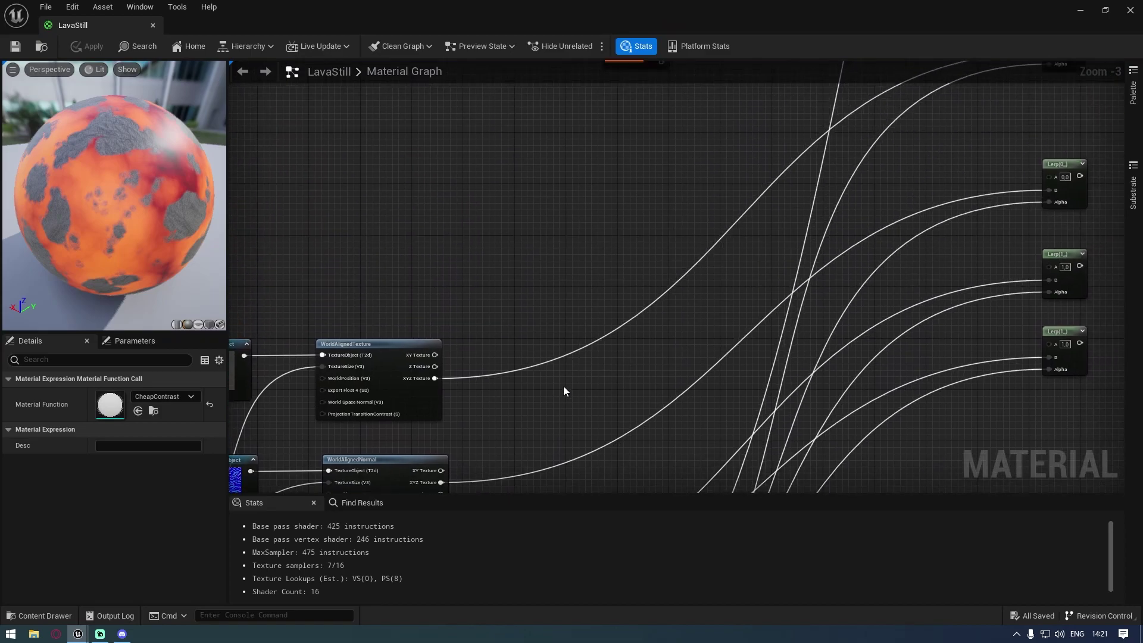
scroll(563, 388, down, 3)
right_drag(535, 482, 583, 250)
scroll(558, 324, up, 6)
right_drag(660, 232, 650, 415)
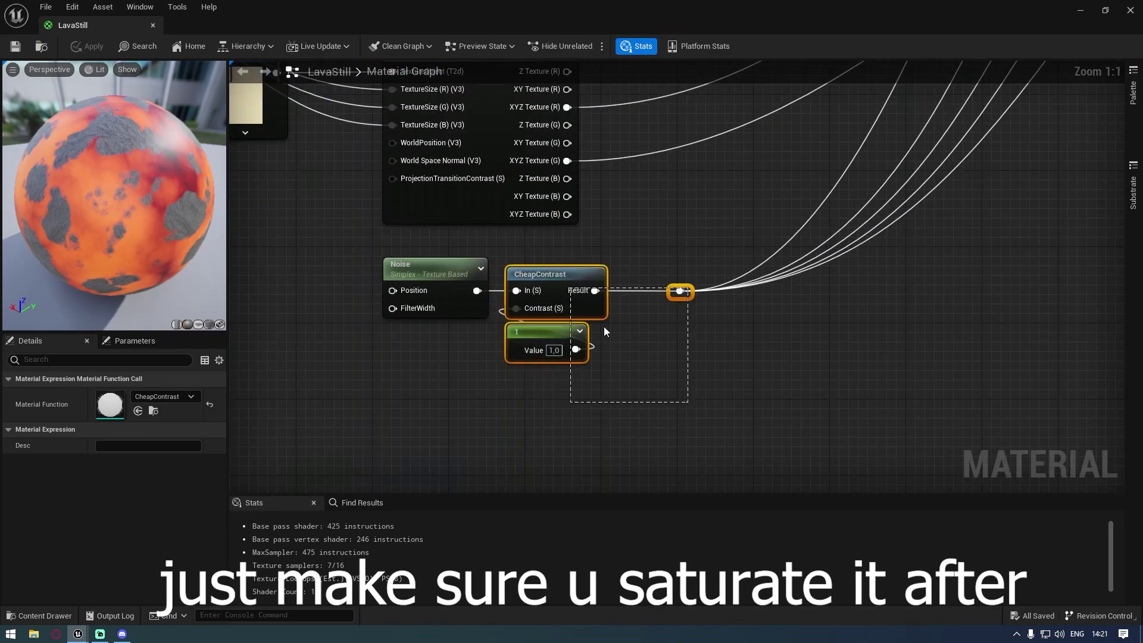
drag(604, 327, 647, 369)
Step: Examine the connected panning-noise group together with Param, Param_1 and the Lerp that mixes them
scroll(646, 369, down, 3)
right_drag(672, 89, 605, 338)
scroll(605, 338, down, 3)
right_drag(652, 279, 597, 355)
scroll(577, 260, up, 1)
scroll(576, 260, up, 2)
right_drag(576, 261, 628, 388)
right_drag(501, 324, 590, 303)
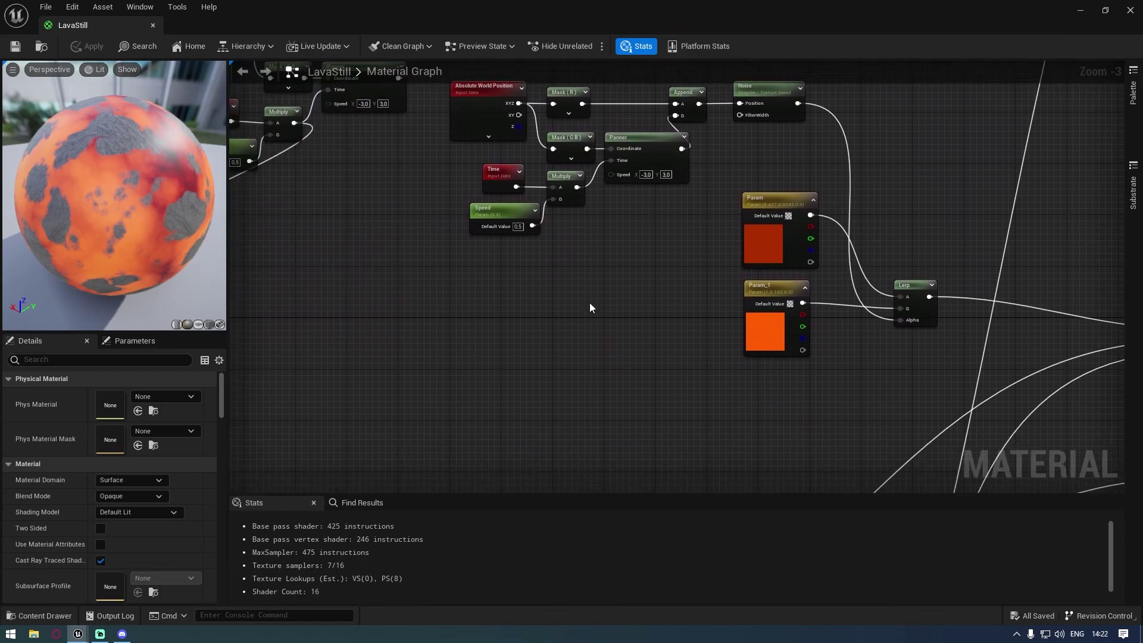
scroll(590, 307, down, 1)
drag(401, 146, 740, 396)
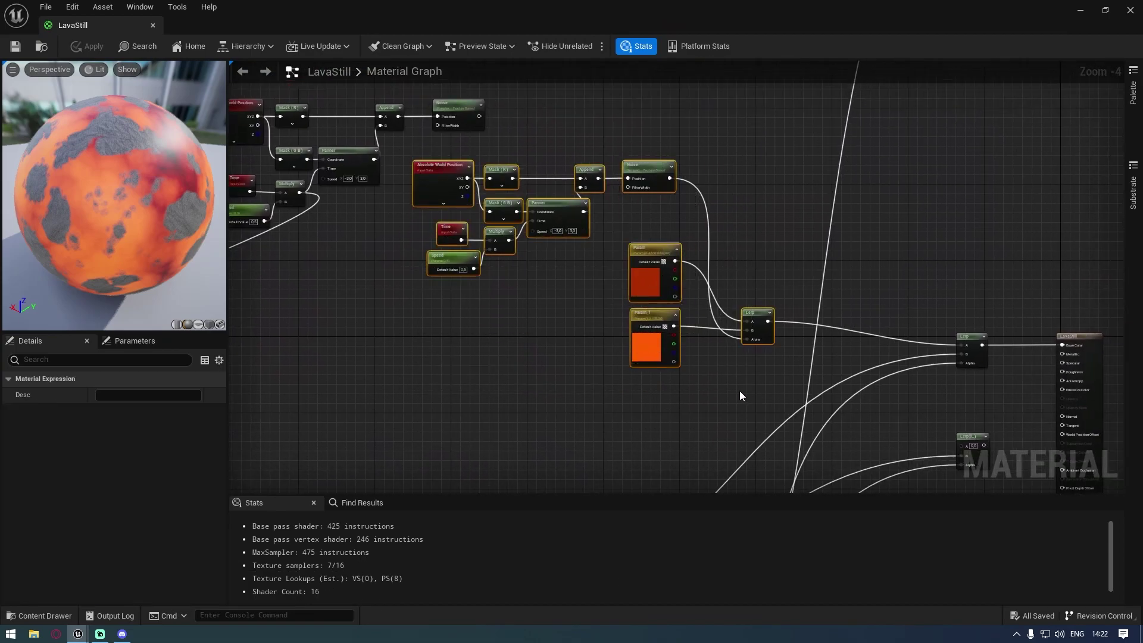
right_drag(543, 351, 459, 313)
scroll(459, 311, down, 2)
scroll(466, 315, up, 2)
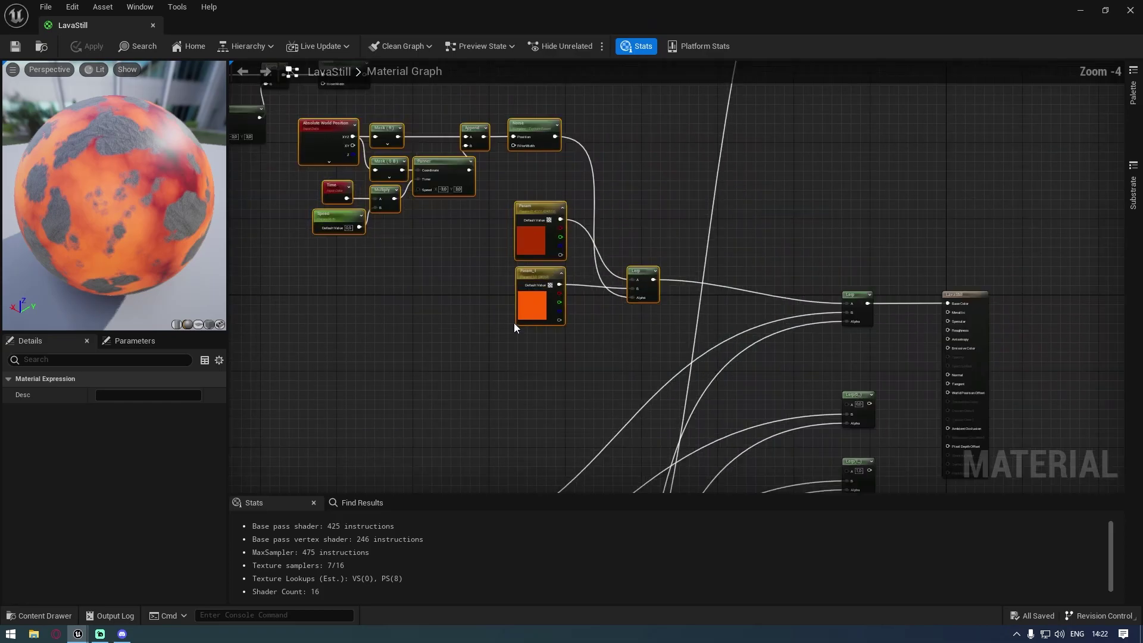
right_drag(400, 226, 528, 309)
drag(437, 192, 764, 415)
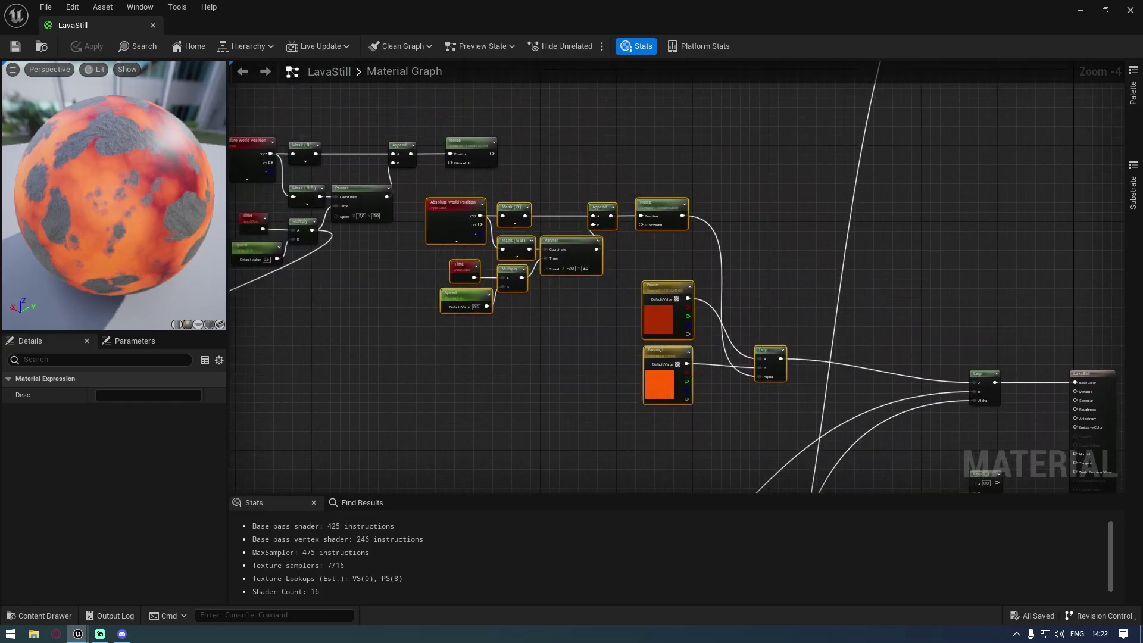
Step: Move the emission group of Param_2, Lerp, Multiply and Emission Strength down to just below Param_1
scroll(566, 475, down, 3)
right_drag(657, 348, 645, 223)
scroll(644, 223, up, 1)
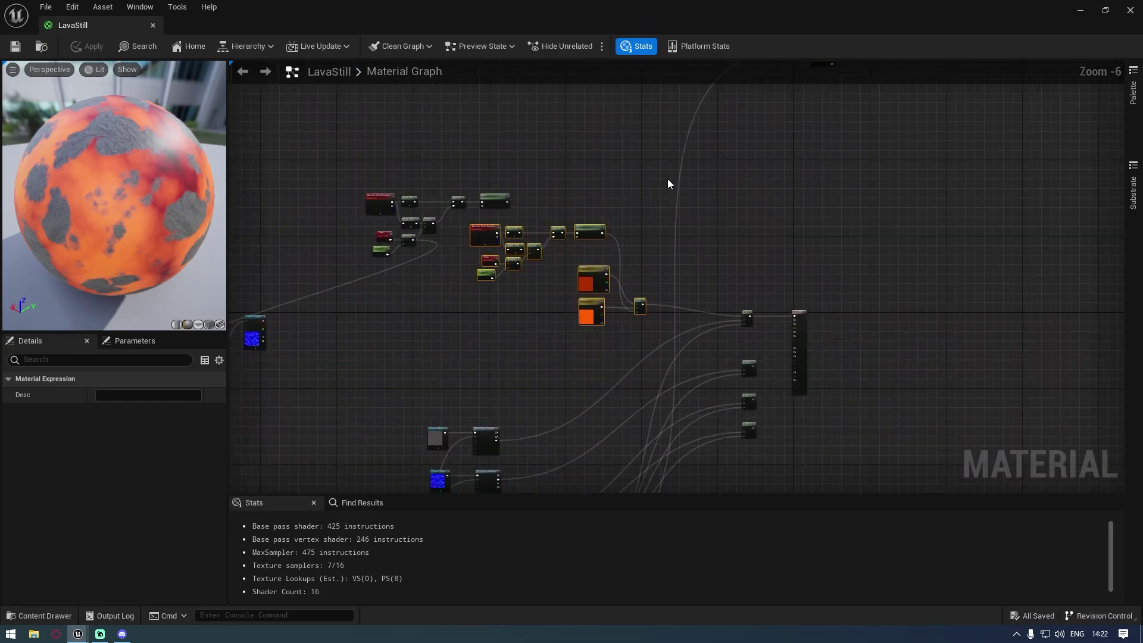
right_drag(667, 183, 660, 305)
drag(874, 220, 734, 135)
scroll(783, 196, up, 2)
scroll(787, 202, down, 2)
right_drag(736, 272, 749, 204)
drag(811, 100, 569, 419)
click(499, 374)
Step: Shrink the material editor window to inspect the lava plane in the level, and maximize the editor again
drag(458, 10, 820, 298)
right_drag(360, 191, 463, 206)
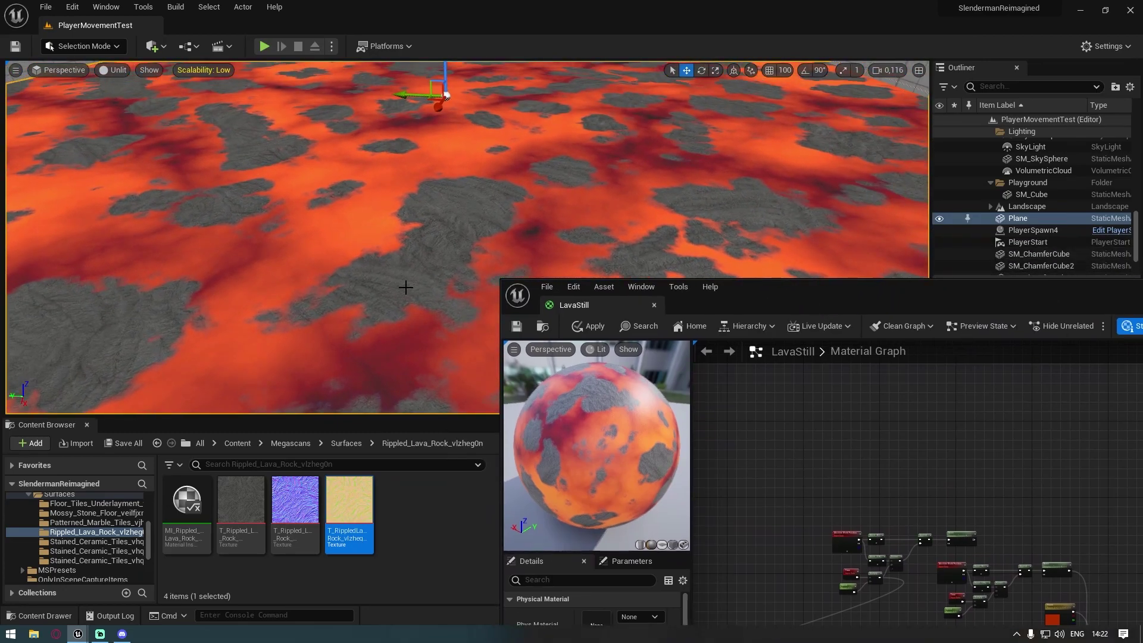
right_drag(456, 246, 455, 246)
right_drag(344, 276, 344, 277)
right_drag(370, 334, 397, 392)
drag(792, 300, 578, 201)
double_click(579, 203)
Step: Connect the rock mask's reroute output to the Alpha input of the emission Lerp beside Param_2
scroll(559, 375, up, 3)
right_drag(521, 379, 513, 253)
scroll(513, 252, down, 4)
right_drag(496, 316, 508, 257)
scroll(542, 421, up, 5)
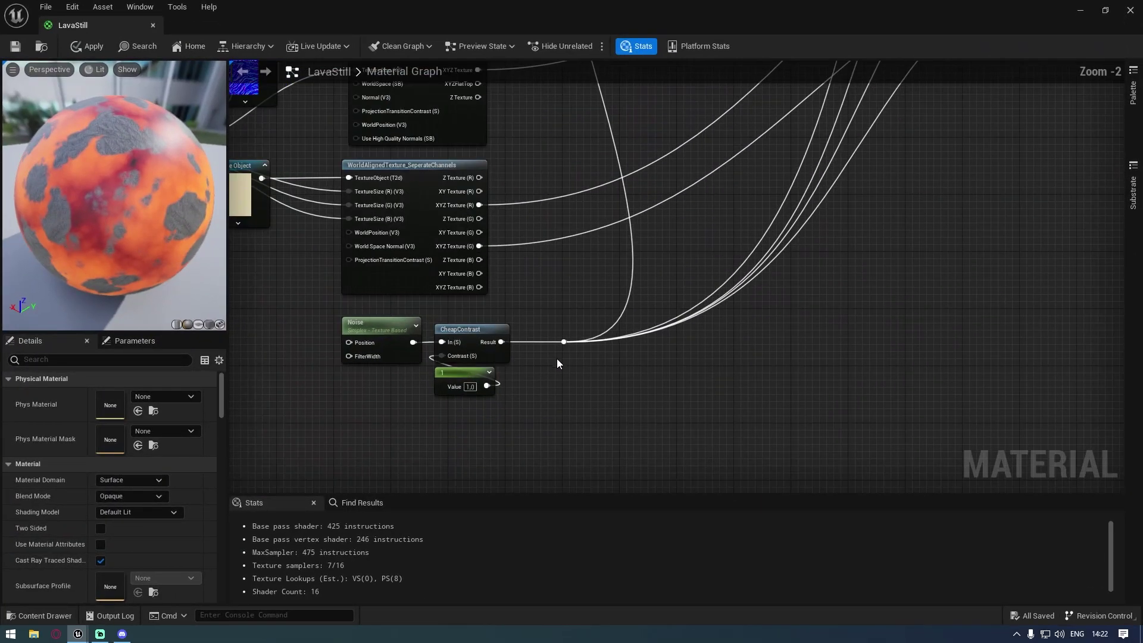
drag(564, 341, 826, 244)
right_drag(800, 311, 724, 385)
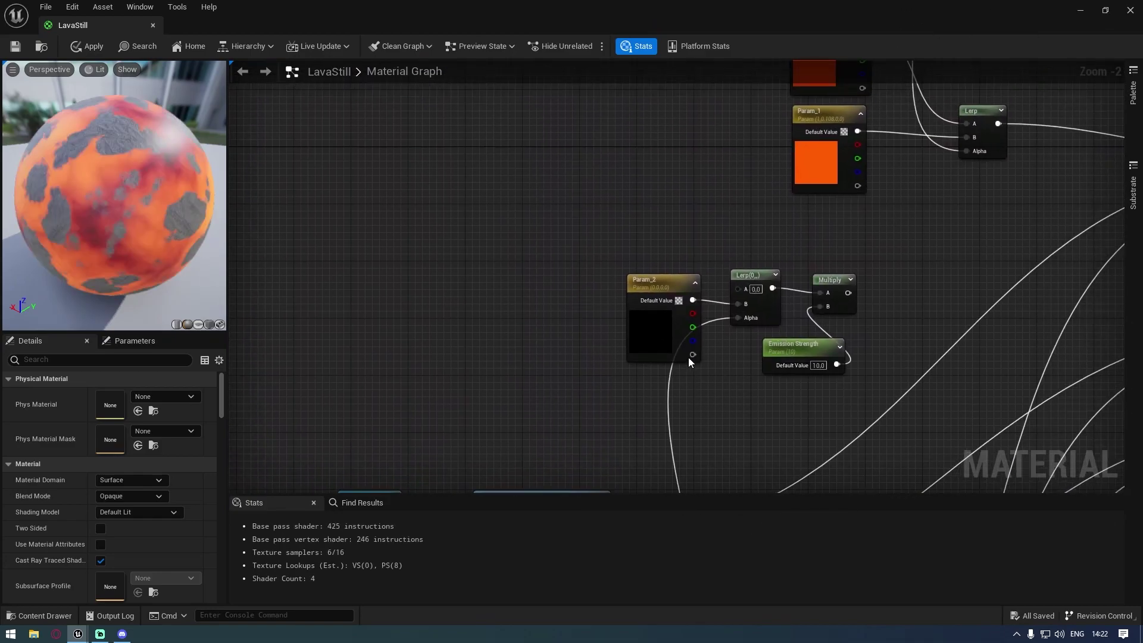
Step: Move Param_2 slightly down and farther left of the emission Lerp
drag(653, 339, 620, 365)
right_drag(494, 401, 488, 268)
mouse_move(581, 254)
mouse_down()
mouse_move(607, 230)
mouse_move(546, 251)
mouse_move(584, 248)
mouse_move(553, 250)
mouse_move(581, 246)
mouse_move(567, 252)
mouse_up()
right_drag(597, 246, 518, 274)
mouse_move(506, 274)
mouse_down()
mouse_move(480, 255)
mouse_move(515, 276)
mouse_up()
right_drag(591, 150, 607, 361)
scroll(483, 273, down, 1)
scroll(535, 309, down, 1)
Step: Delete the first panning-noise group, including its Append and Noise, whose output is not connected
drag(779, 340, 441, 173)
scroll(384, 201, down, 2)
right_drag(384, 201, 577, 278)
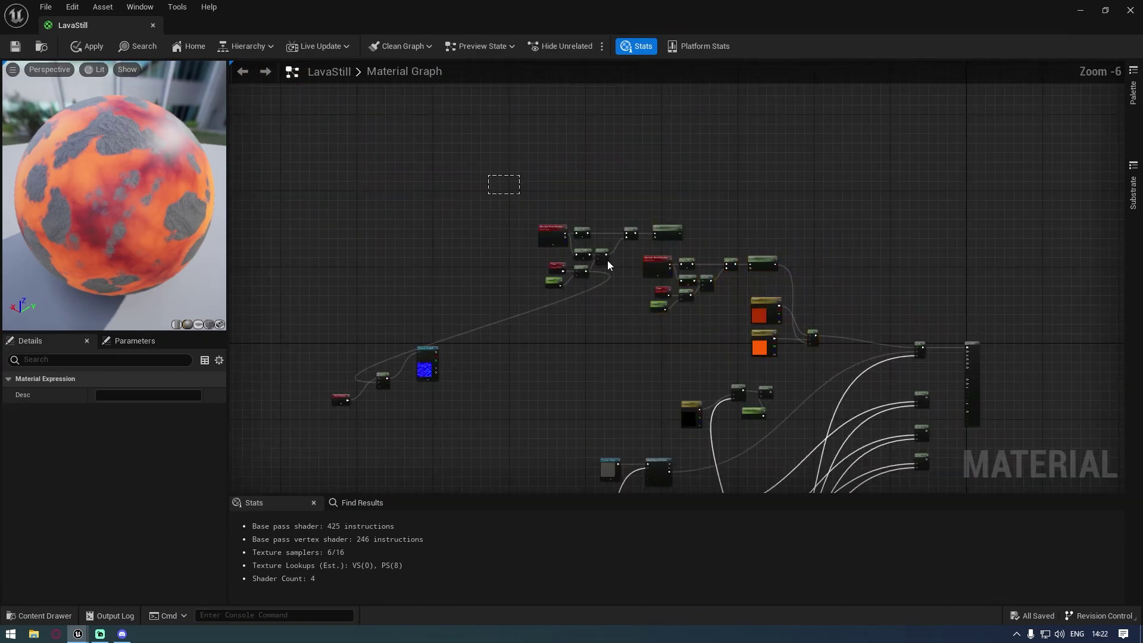
drag(623, 305, 621, 307)
key(Delete)
drag(614, 182, 687, 240)
key(Delete)
Step: Move the remaining panning-noise group with Param, Param_1 and their Lerp farther left of the Base Color Lerp
right_drag(725, 244, 570, 194)
drag(669, 295, 669, 295)
scroll(646, 284, up, 2)
drag(681, 241, 576, 239)
click(610, 194)
right_drag(596, 234, 649, 193)
scroll(651, 198, up, 2)
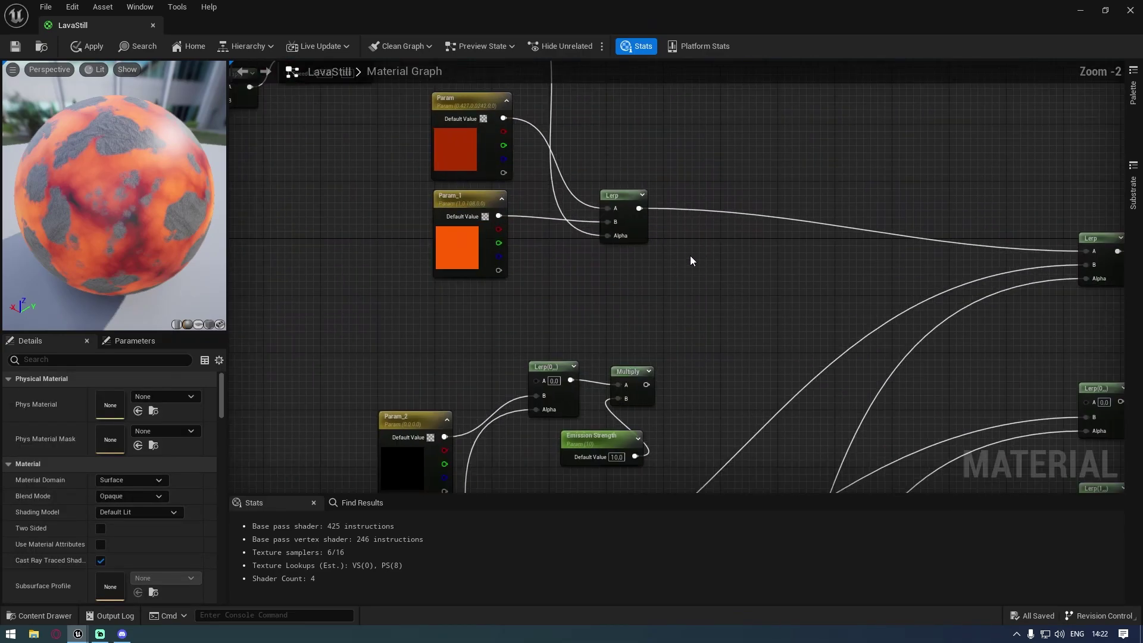
Step: Connect the lava colour Lerp's output to the emission Lerp's A input and apply the material
right_drag(658, 263, 718, 213)
drag(601, 331, 597, 332)
right_drag(681, 350, 363, 263)
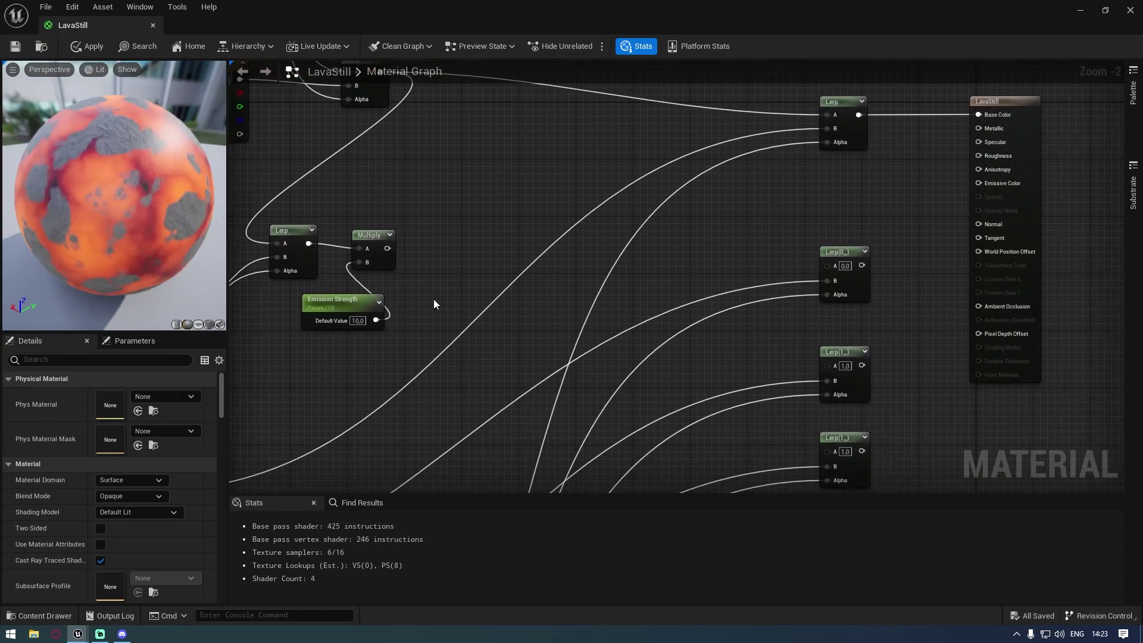
right_drag(433, 303, 499, 234)
click(94, 48)
Step: Check the default colours of Param and Param_1 in the Color Picker and leave them as they are
right_drag(250, 164, 486, 367)
scroll(492, 281, down, 1)
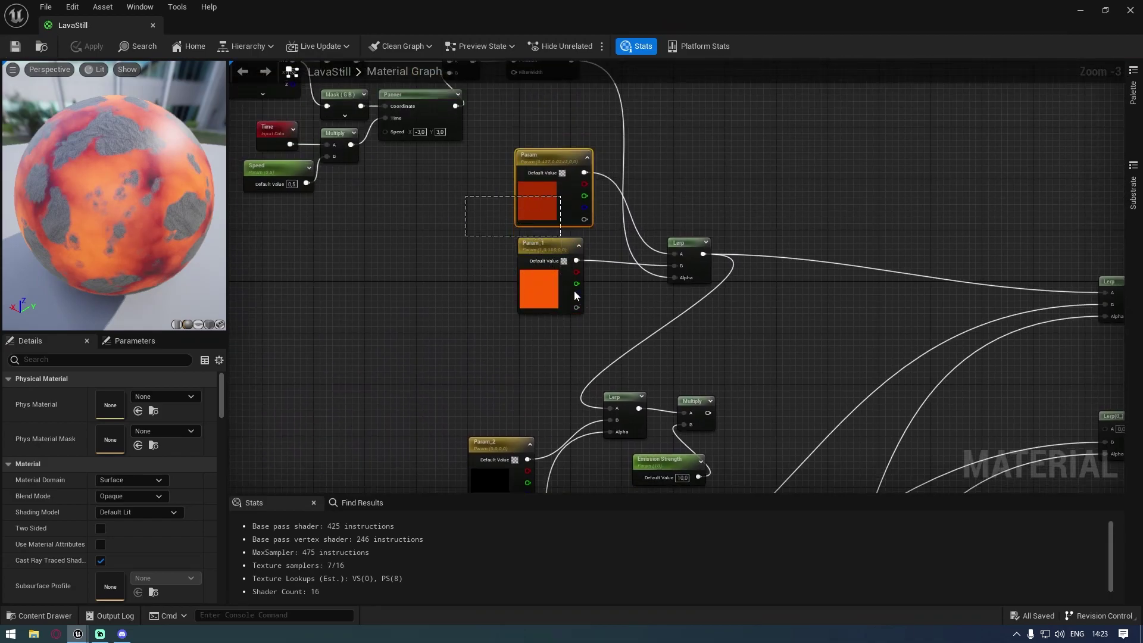
click(415, 233)
double_click(547, 201)
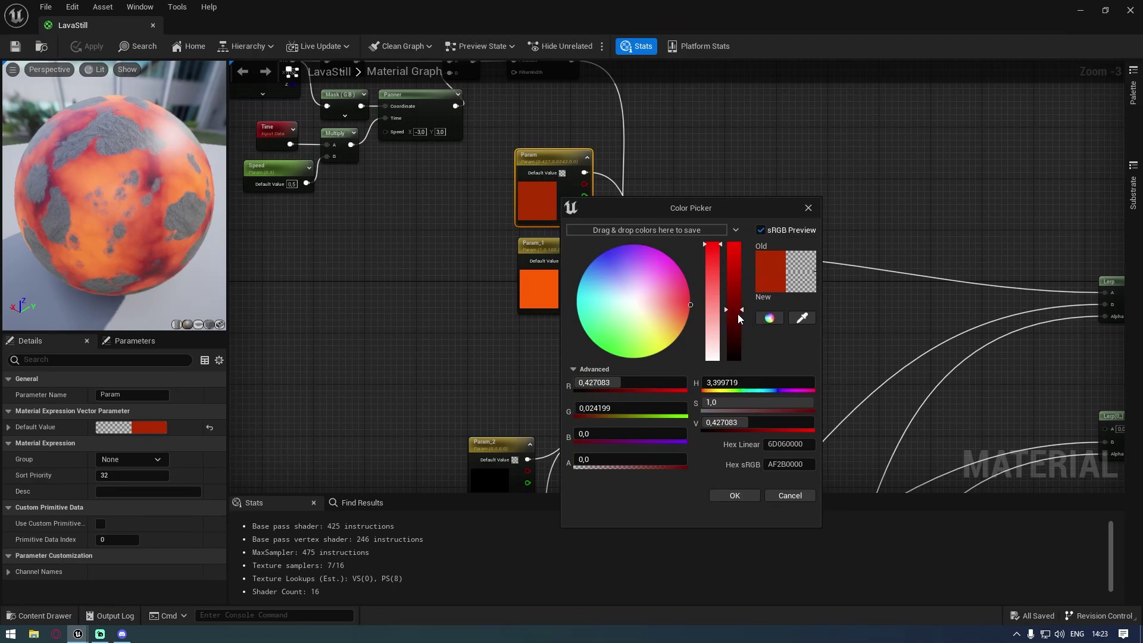
double_click(528, 280)
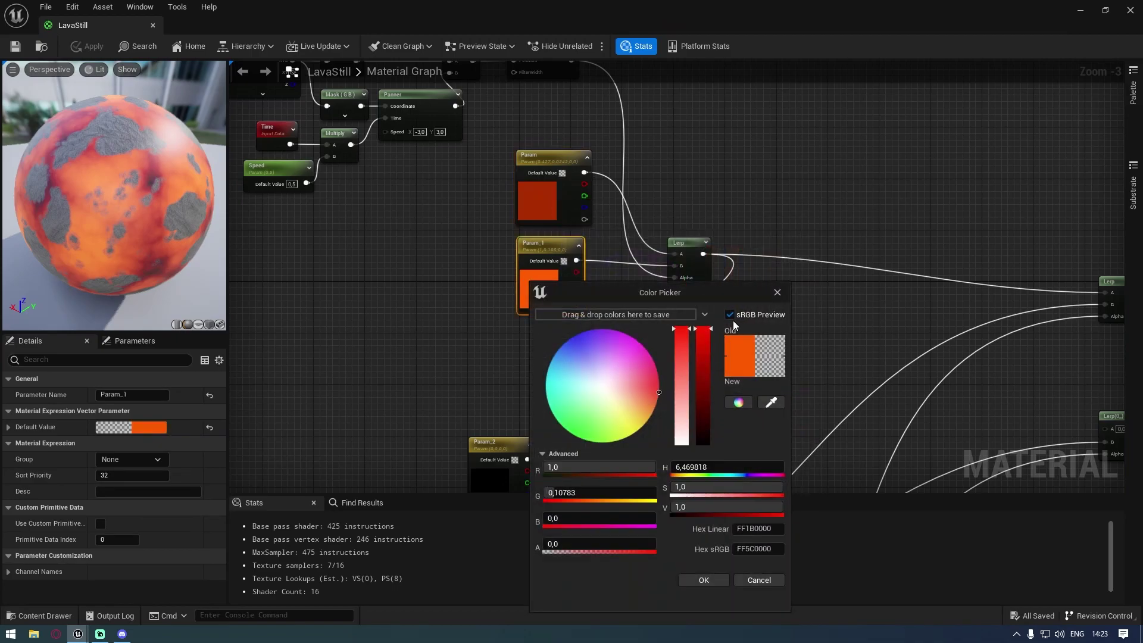
drag(704, 301, 753, 265)
click(827, 261)
right_drag(824, 248, 780, 218)
click(502, 170)
click(497, 267)
right_drag(393, 272, 389, 217)
click(517, 246)
Step: Check the Emission Strength parameter and connect its Multiply's output to the material's Emissive Color input
right_drag(696, 221, 610, 222)
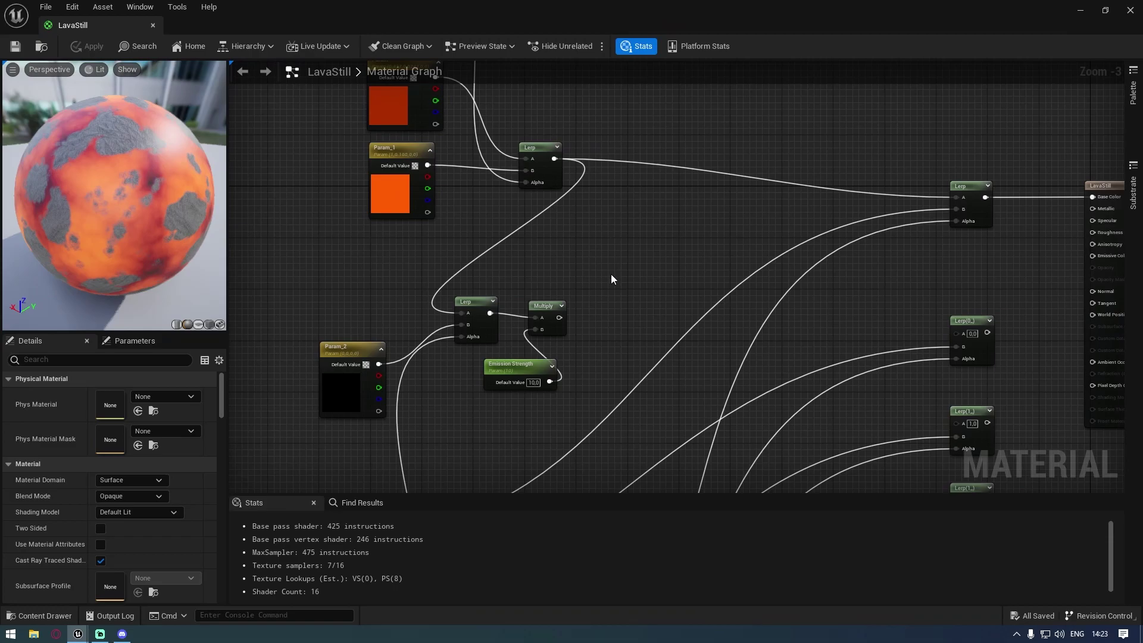
right_drag(609, 308, 555, 275)
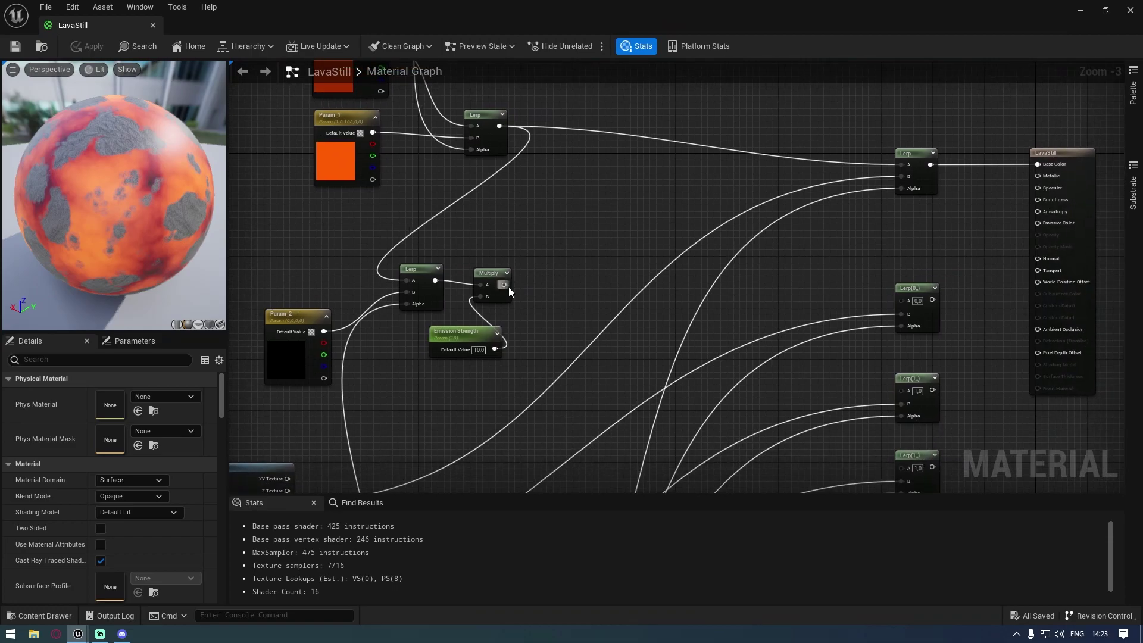
drag(498, 268, 496, 269)
click(473, 338)
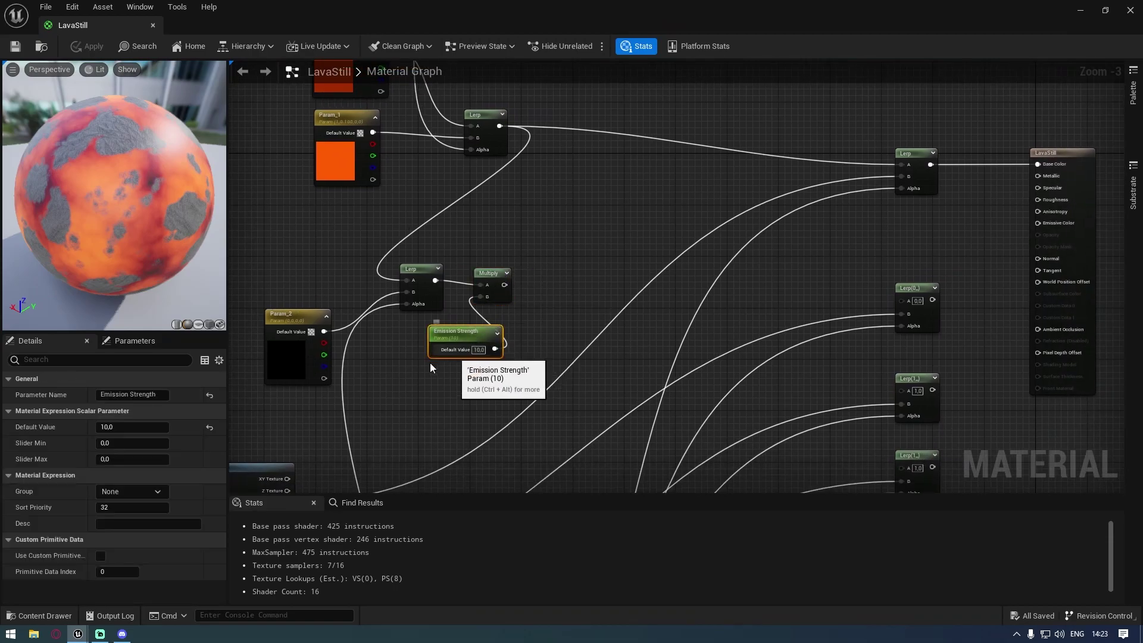
click(363, 375)
click(452, 333)
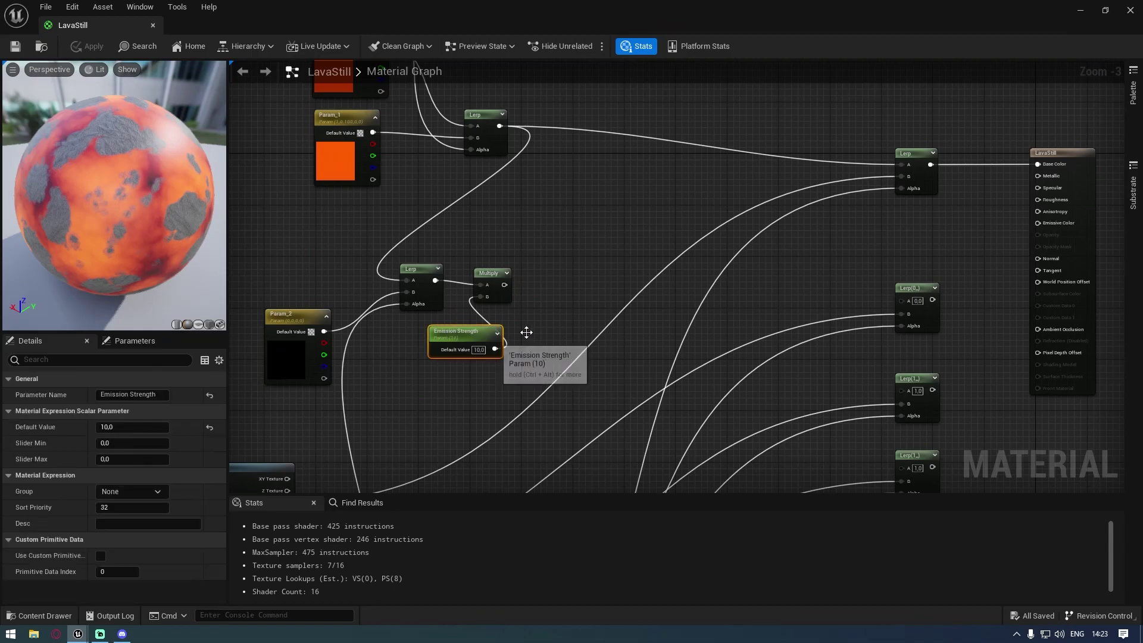
right_drag(583, 296, 556, 308)
drag(477, 297, 1012, 236)
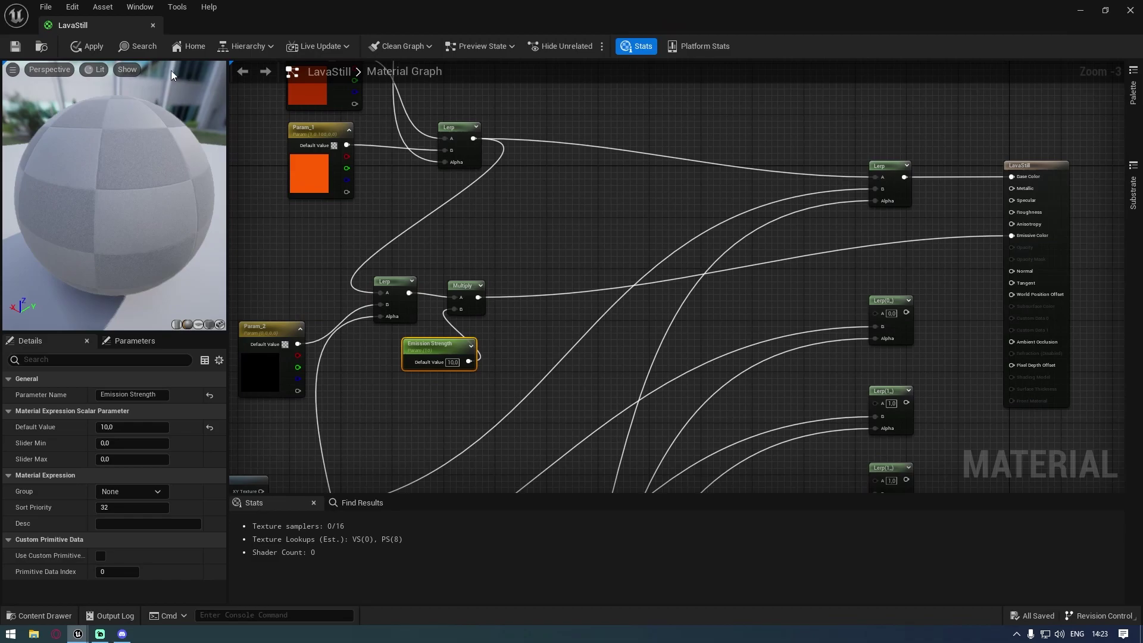
Step: Apply and save the LavaStill material, then show the level's lava surface in Lit view beside the material graph
click(69, 47)
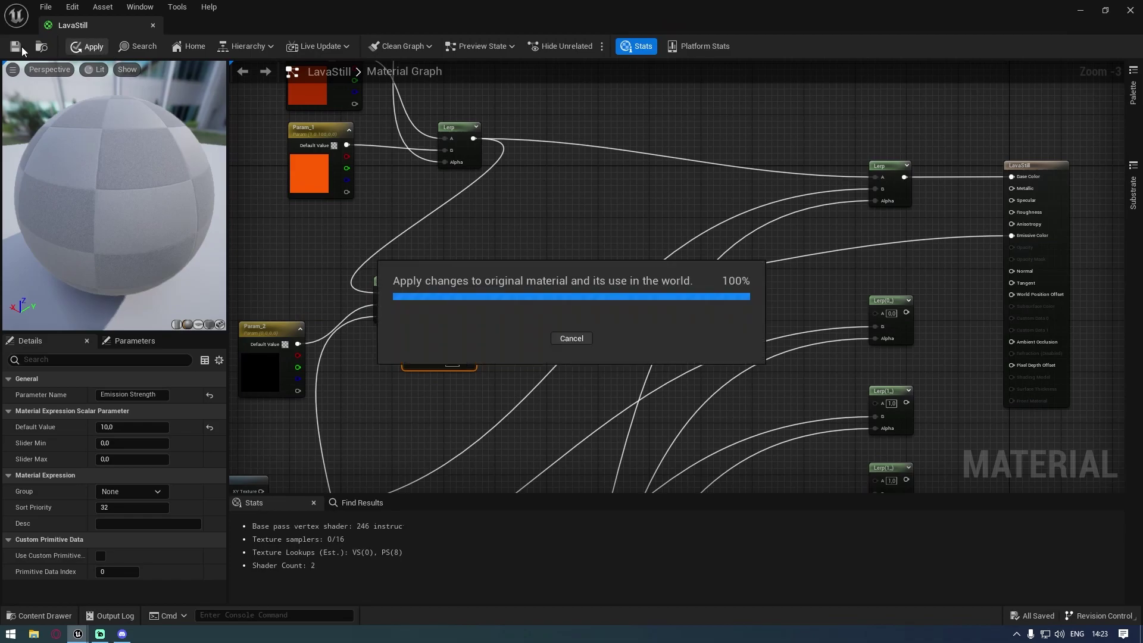
click(21, 46)
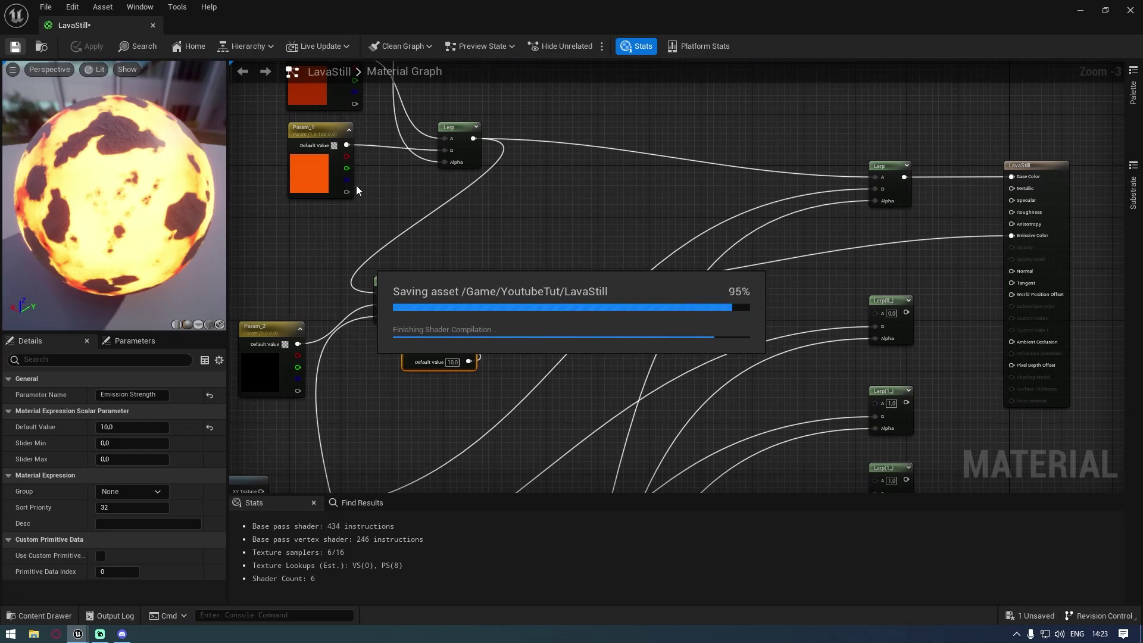
drag(352, 21, 725, 214)
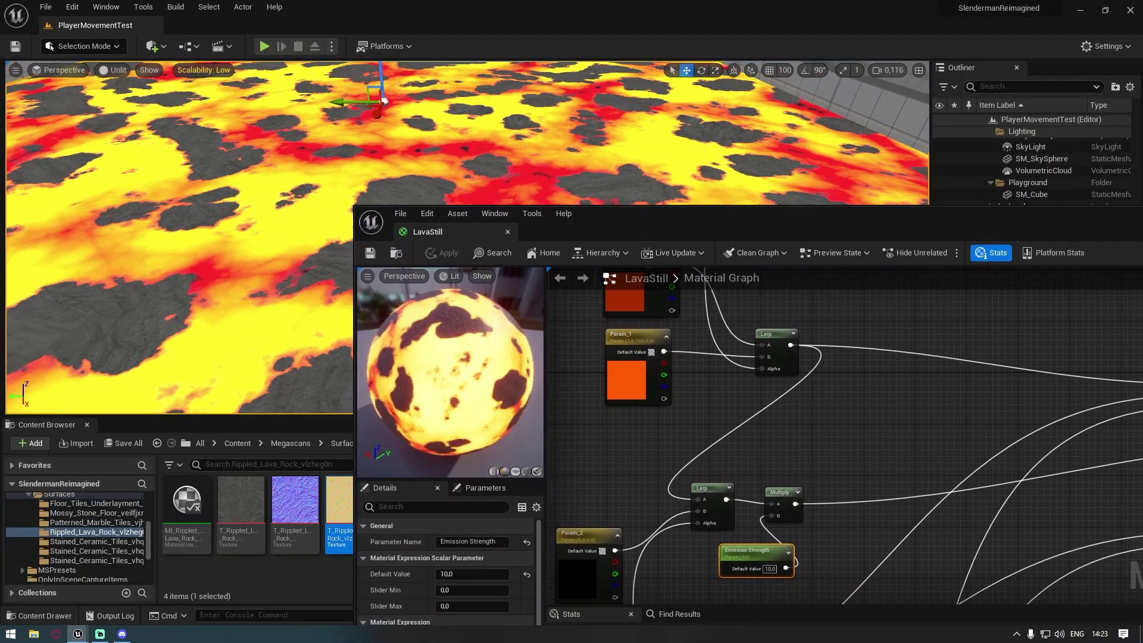
click(125, 71)
click(116, 102)
right_drag(394, 192, 394, 179)
Step: Set the Emission Strength parameter's default value to 1 and check the lava's glow in the level
text(1)
click(696, 439)
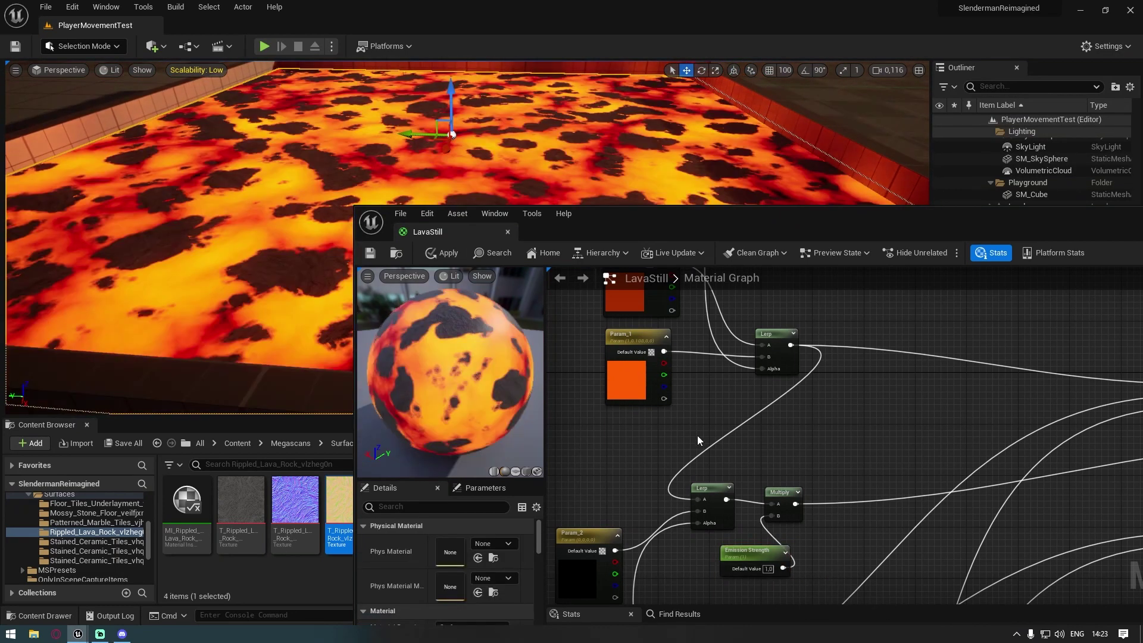
right_drag(465, 179, 496, 212)
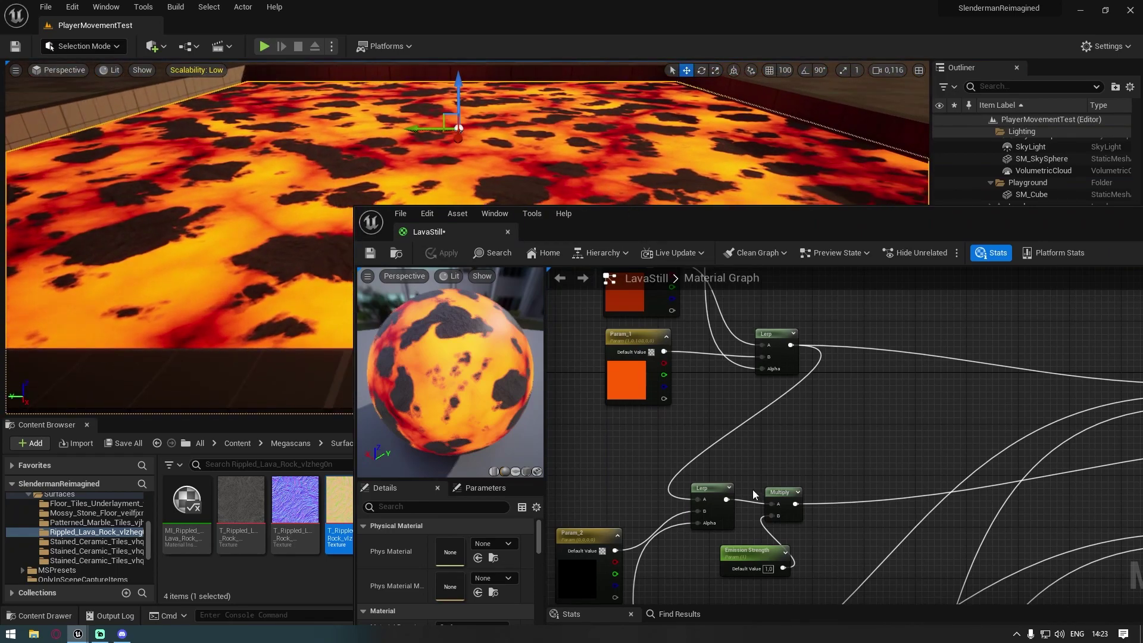
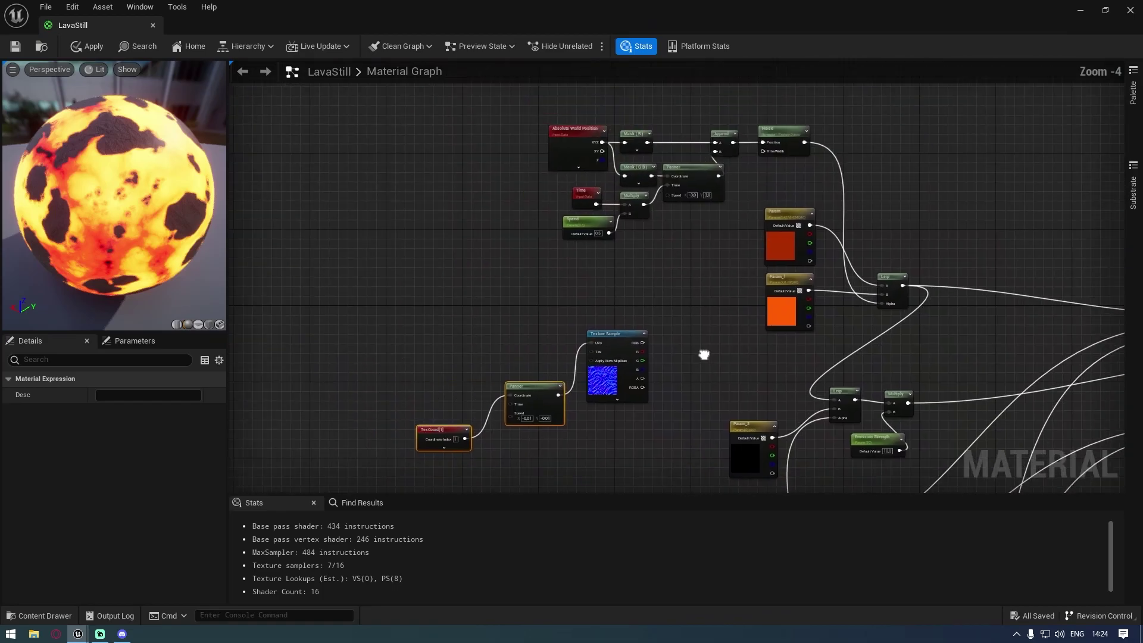
Step: Examine the TexCoord, Panner and normal-map Texture Sample branch, including the Panner's X and Y speeds
scroll(765, 326, up, 1)
scroll(571, 420, up, 1)
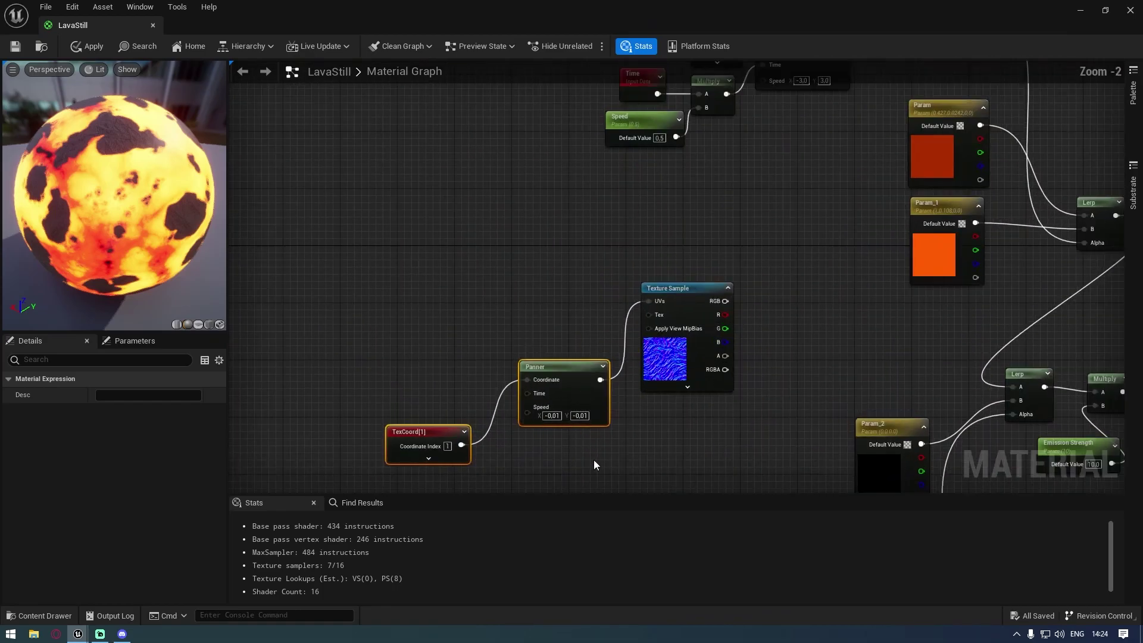
click(563, 375)
scroll(546, 346, up, 2)
right_drag(466, 395, 381, 264)
click(437, 381)
drag(472, 224, 525, 377)
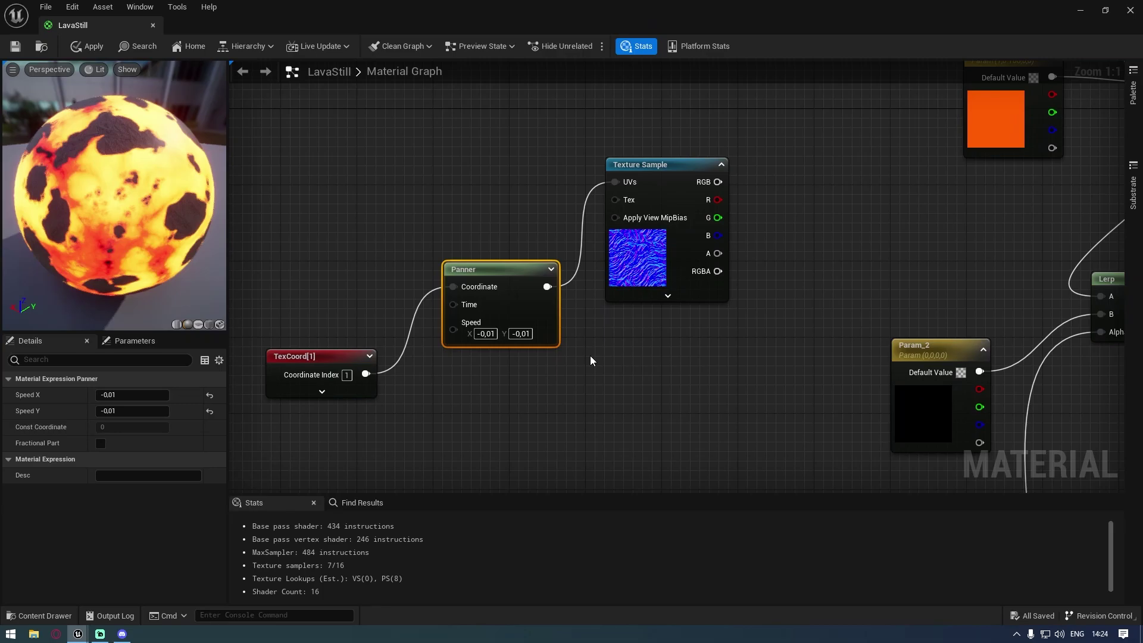
right_drag(590, 360, 661, 291)
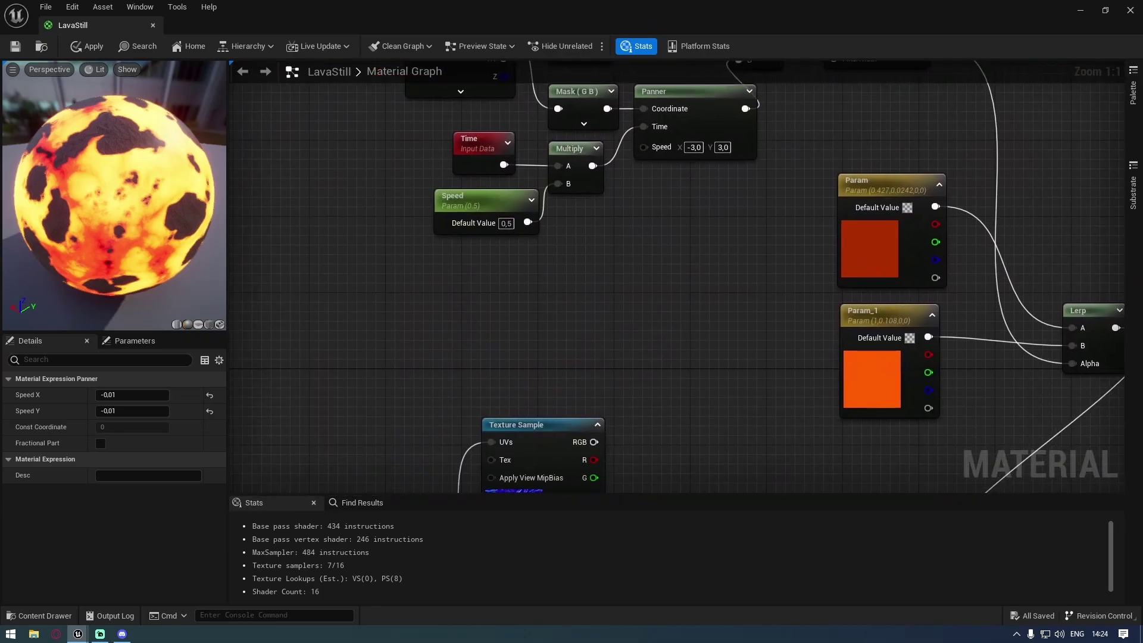
right_drag(475, 454, 664, 275)
right_drag(562, 448, 562, 392)
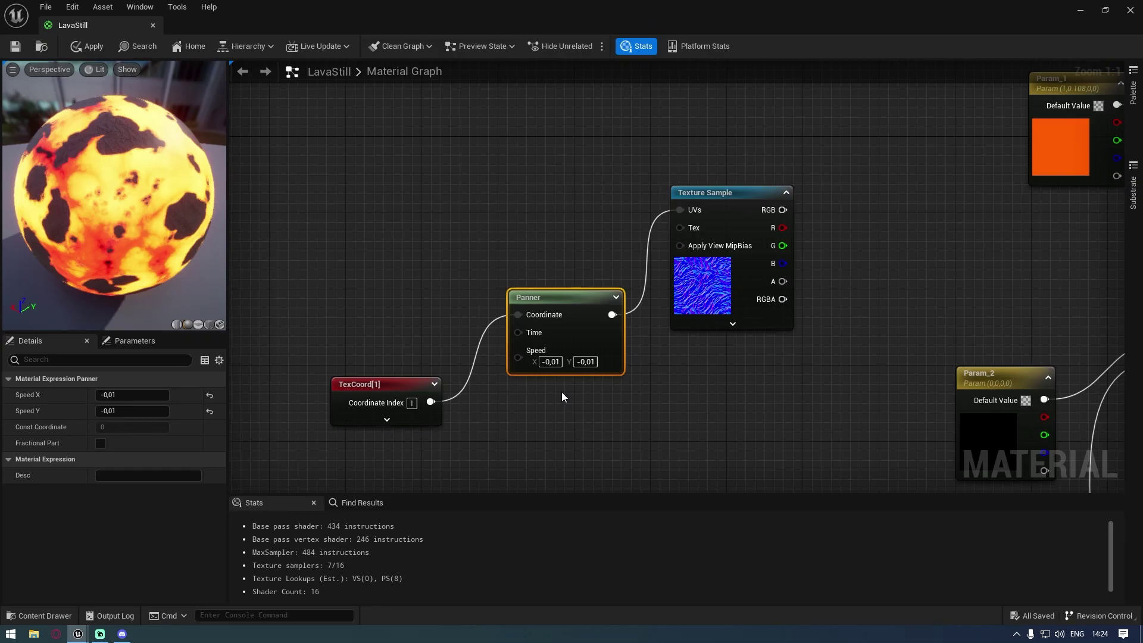
scroll(538, 316, down, 1)
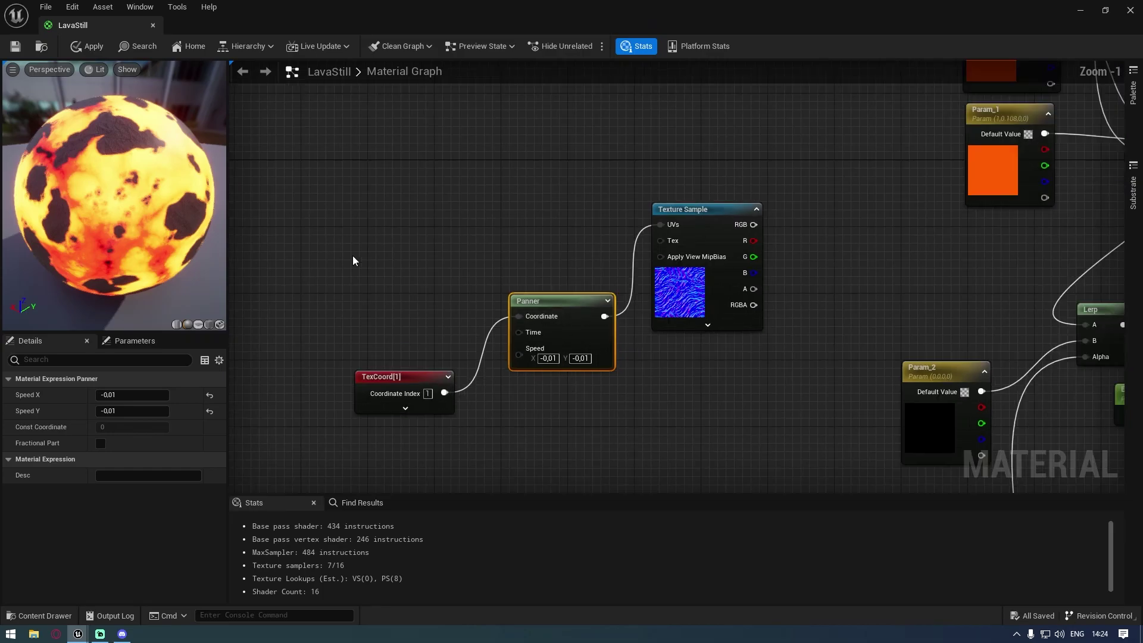
drag(609, 458, 608, 458)
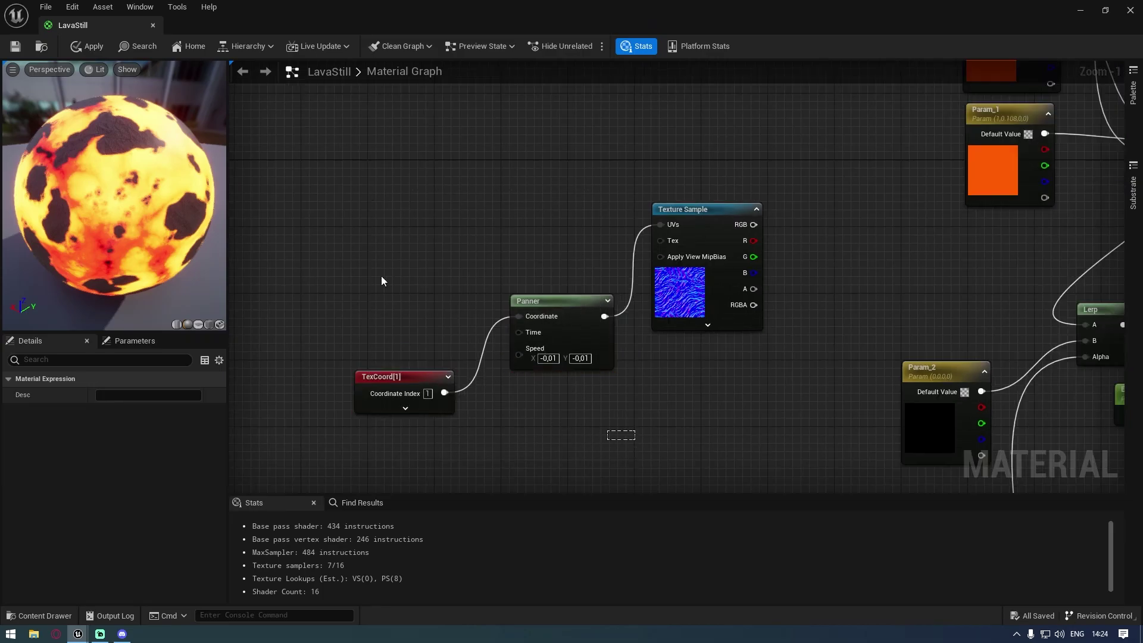
right_drag(616, 267, 592, 247)
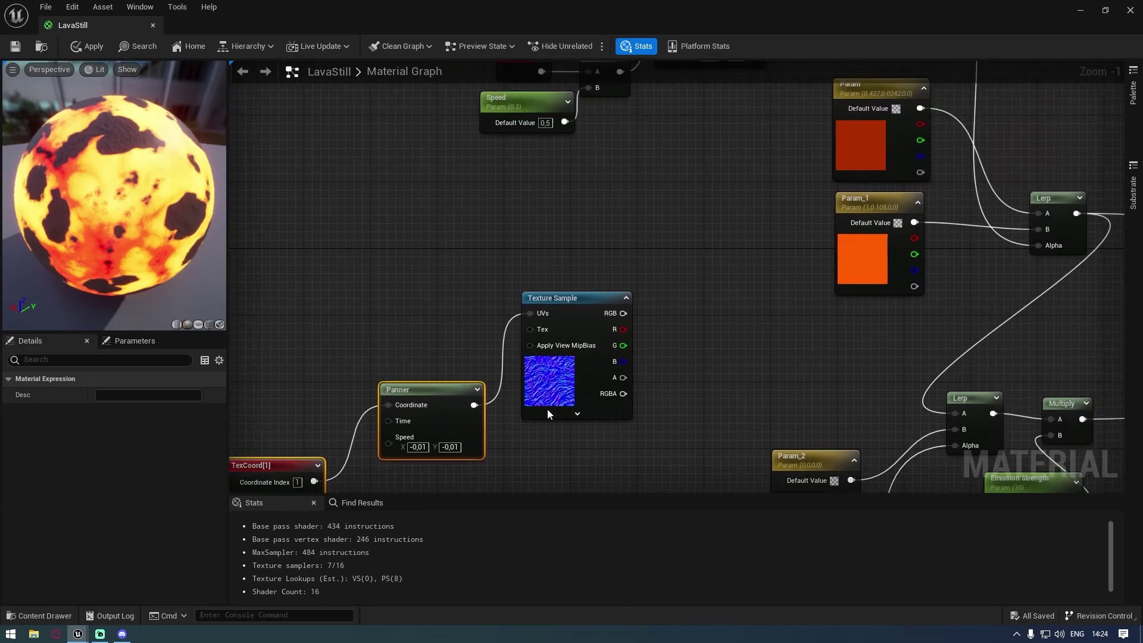
Step: Move the Time, Speed and Multiply nodes together farther left of the upper Panner
right_drag(478, 224, 573, 298)
click(574, 298)
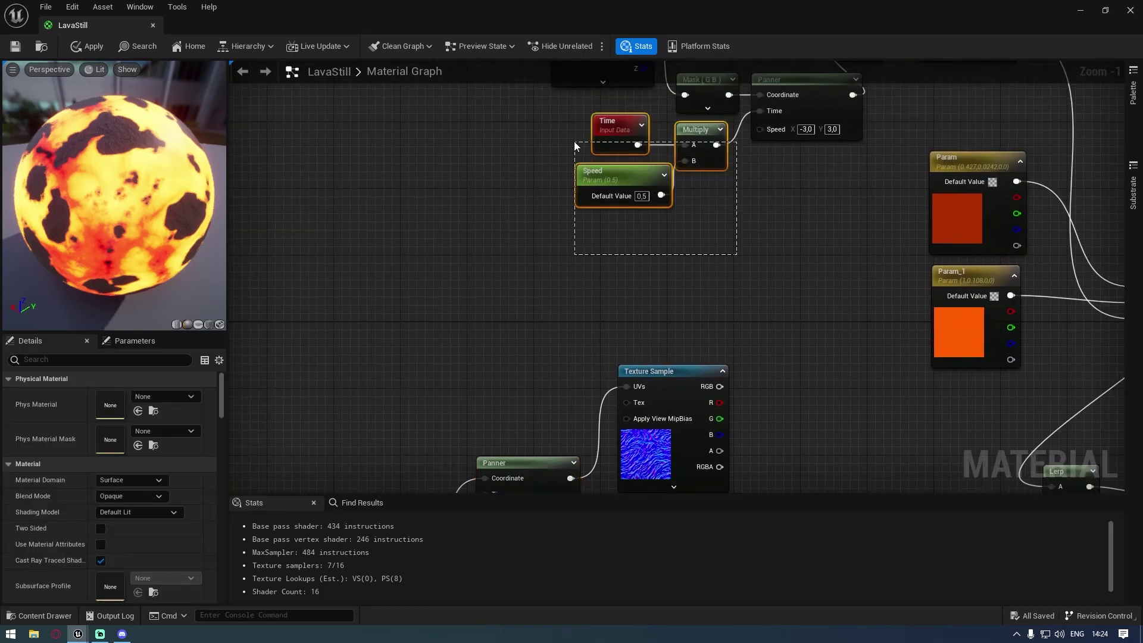
drag(574, 142, 574, 142)
drag(685, 141, 619, 151)
right_drag(667, 239, 610, 195)
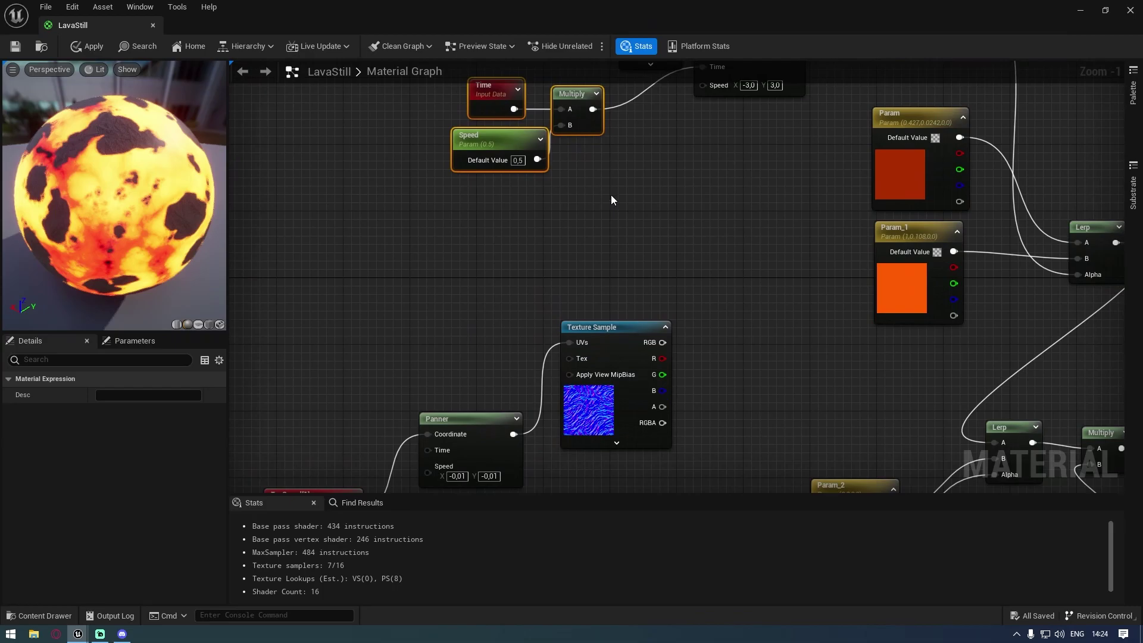
Step: Move the TexCoord, lower Panner and Texture Sample nodes together up to just below the Time, Speed and Multiply group
scroll(610, 195, down, 2)
right_drag(492, 328, 498, 279)
drag(672, 238, 411, 387)
drag(608, 258, 625, 131)
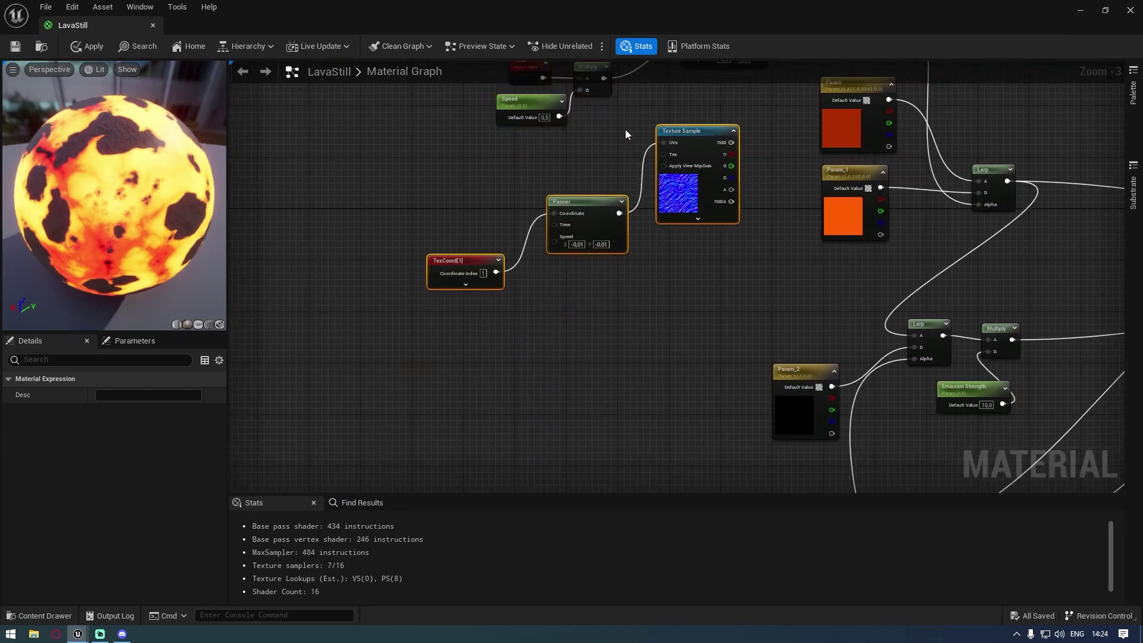
Step: Connect the output of the Time and Speed Multiply to the lower Panner's Time input
scroll(624, 130, up, 4)
right_drag(625, 129, 566, 241)
click(566, 241)
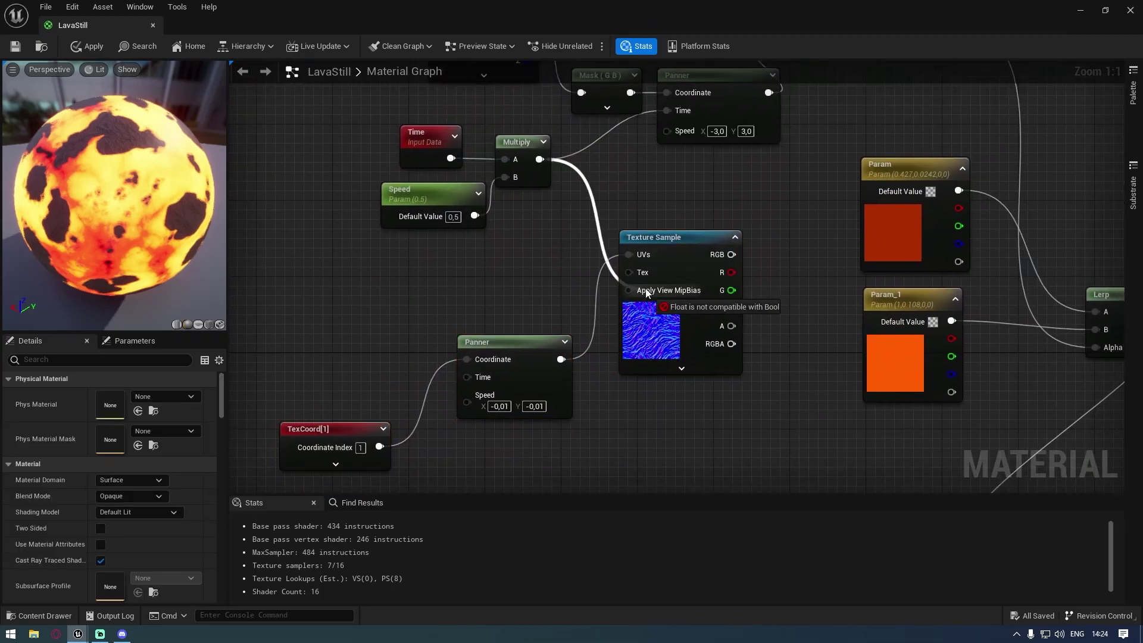
drag(469, 383, 469, 382)
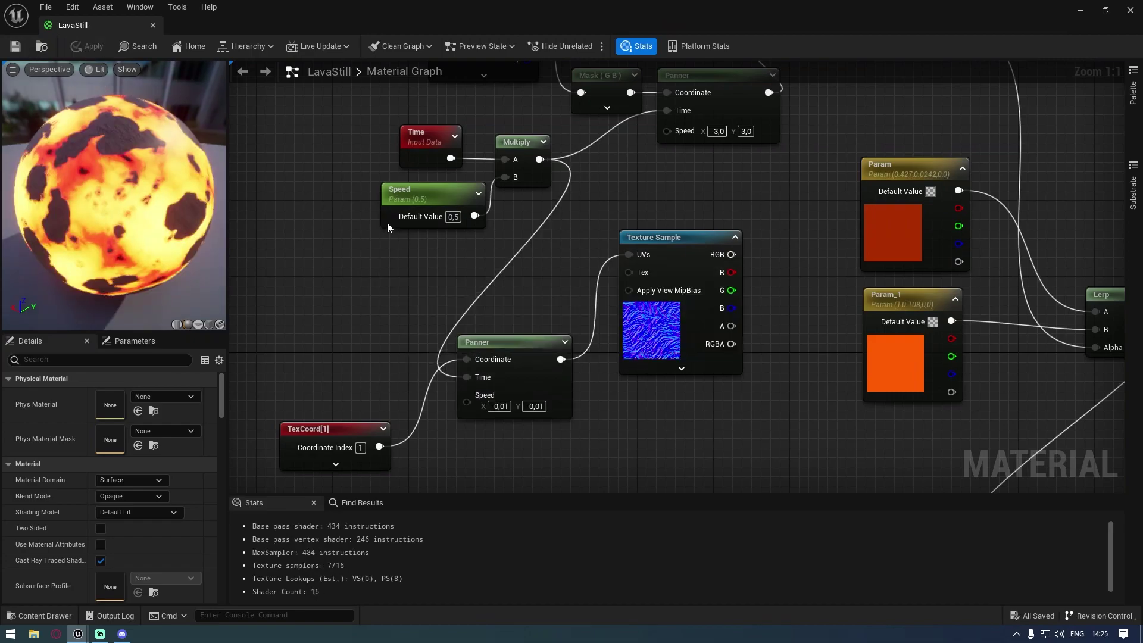
drag(438, 238, 436, 238)
drag(295, 146, 383, 249)
drag(636, 429, 330, 370)
click(330, 372)
Step: Connect the panning Texture Sample's RGB output to the A input of the Lerp that receives the WorldAlignedNormal texture
right_drag(891, 398, 679, 324)
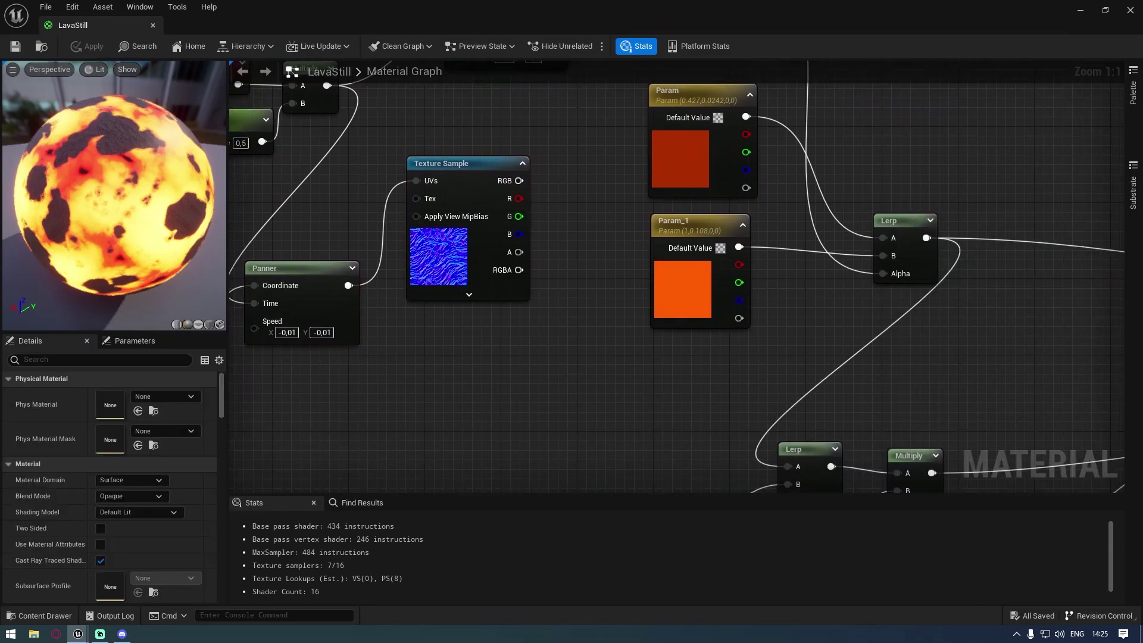
scroll(505, 356, down, 2)
scroll(428, 258, down, 2)
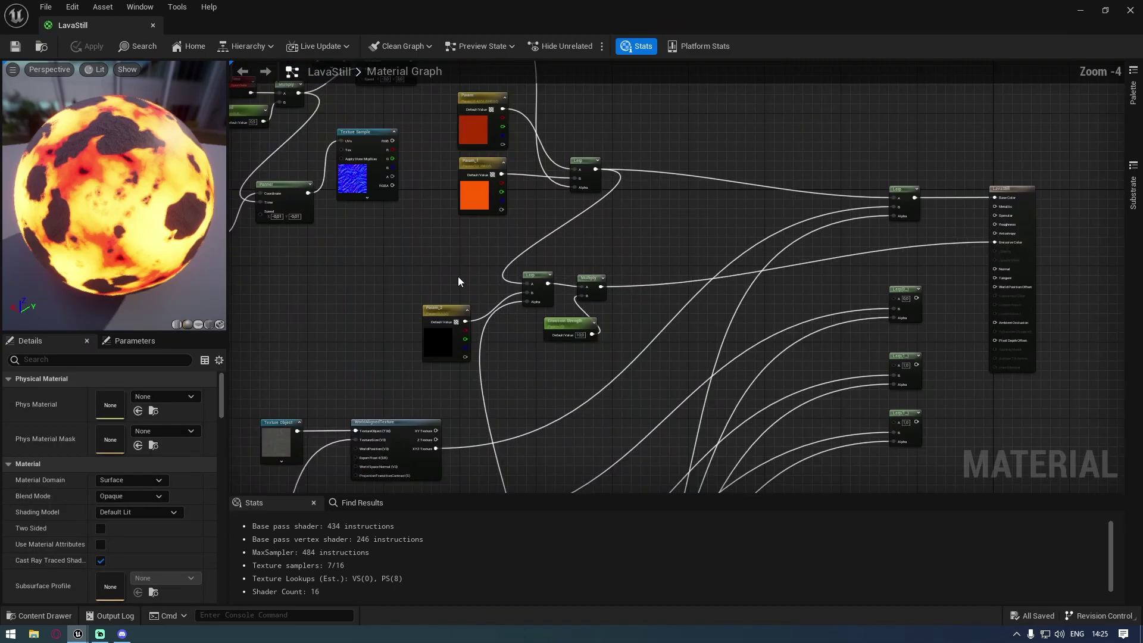
right_drag(458, 277, 502, 307)
scroll(455, 233, up, 2)
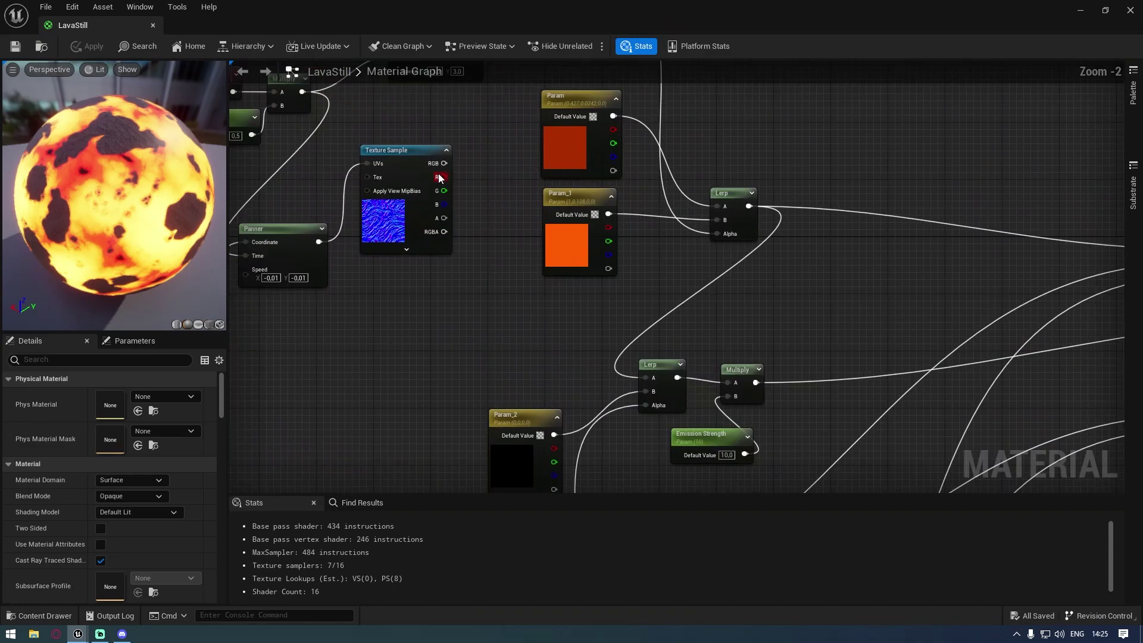
drag(440, 178, 387, 337)
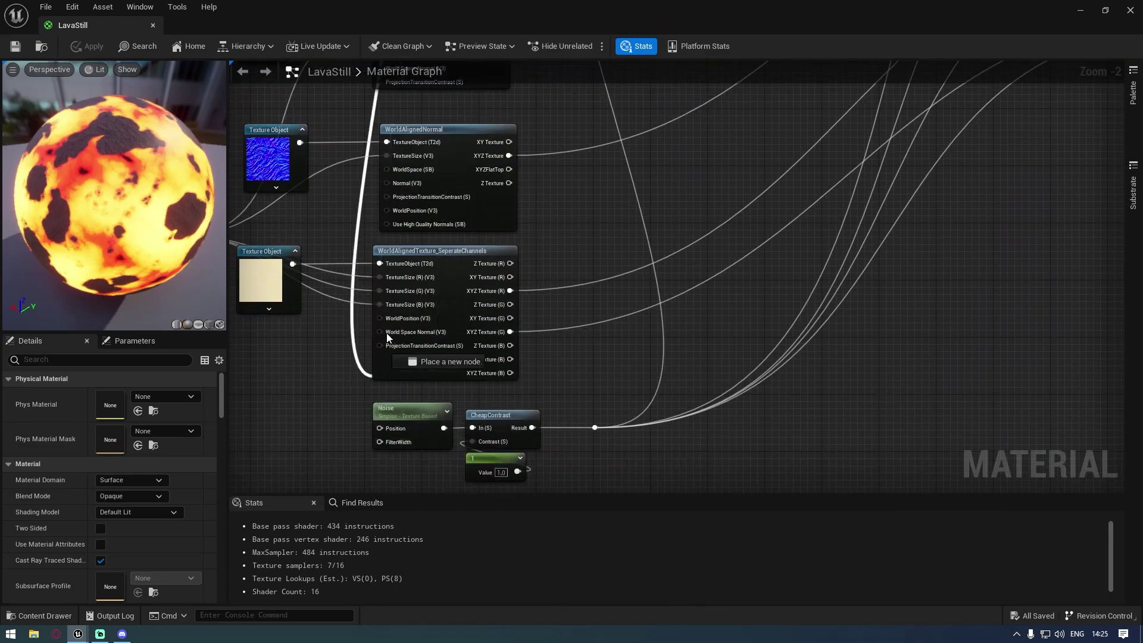
drag(991, 5, 808, 243)
Step: Add a reroute point to the Texture Sample's wire and place it below Param_2, just above the WorldAlignedTexture node
scroll(631, 280, down, 3)
right_drag(631, 280, 785, 249)
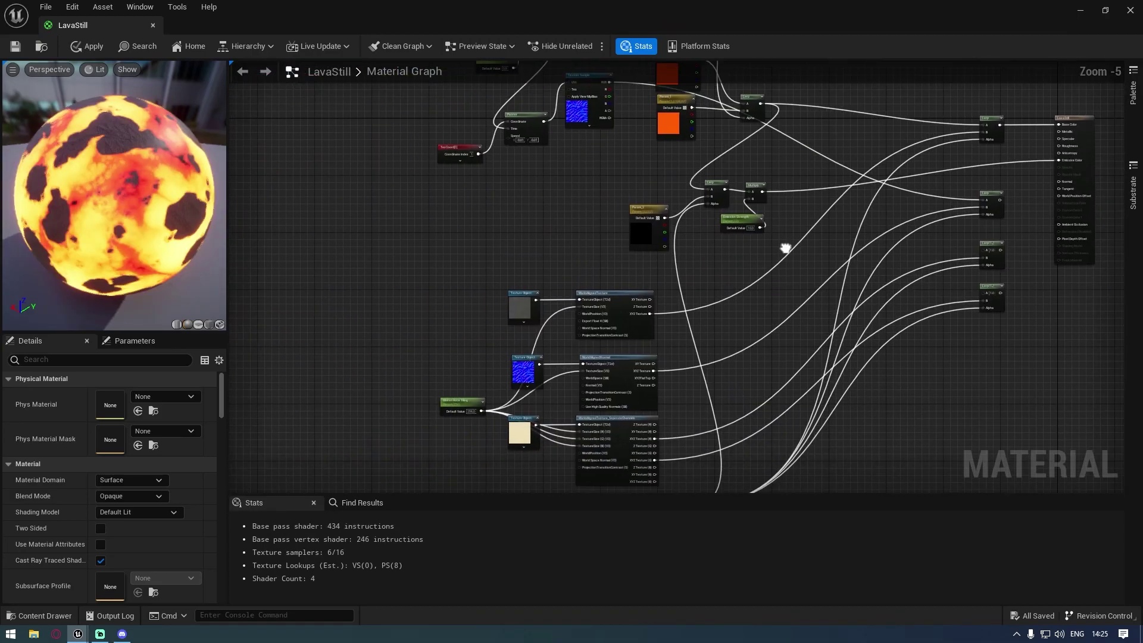
double_click(802, 145)
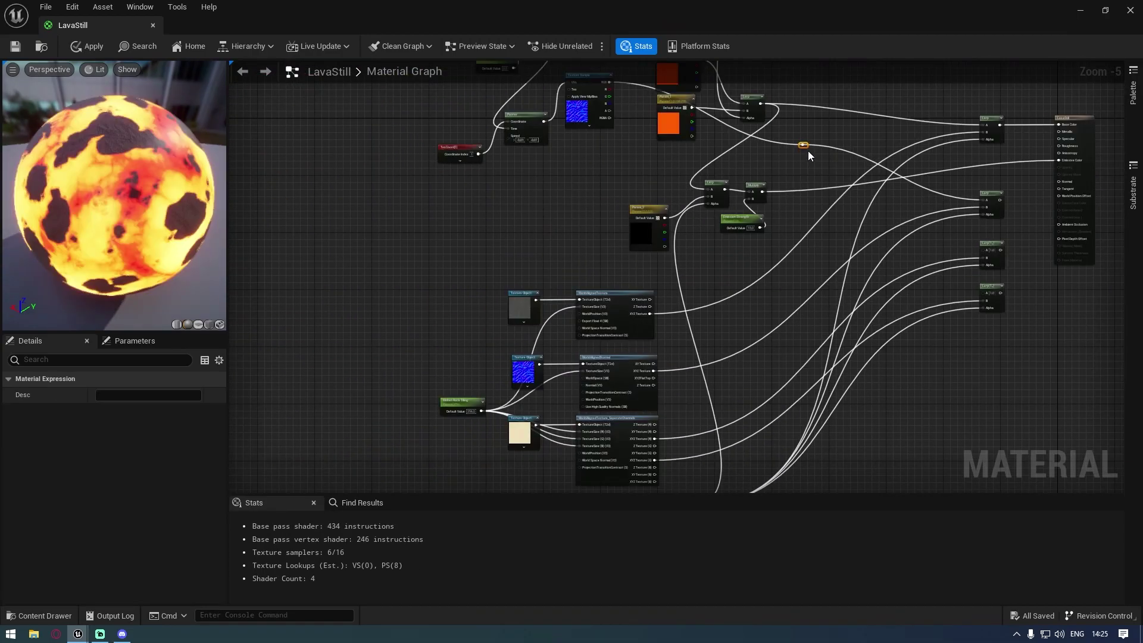
drag(807, 149, 574, 282)
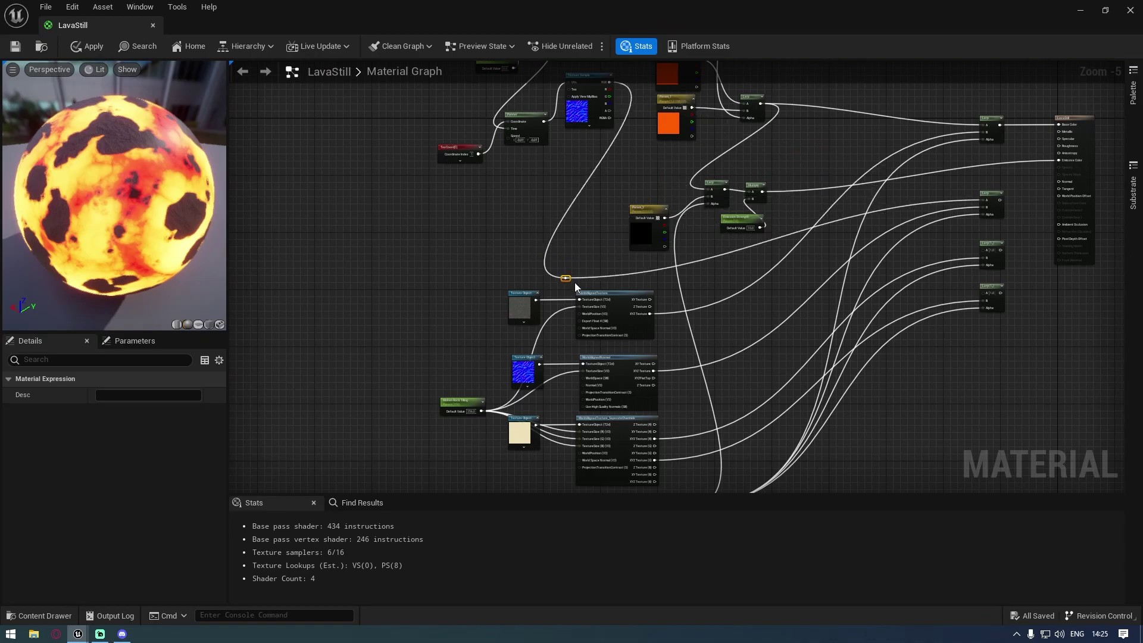
Step: Connect the normal-map Lerp's output to the material's Normal input
scroll(658, 271, up, 1)
right_drag(659, 271, 536, 254)
scroll(478, 255, up, 1)
right_drag(502, 335, 324, 286)
scroll(526, 237, down, 1)
right_drag(526, 237, 598, 341)
scroll(524, 341, down, 1)
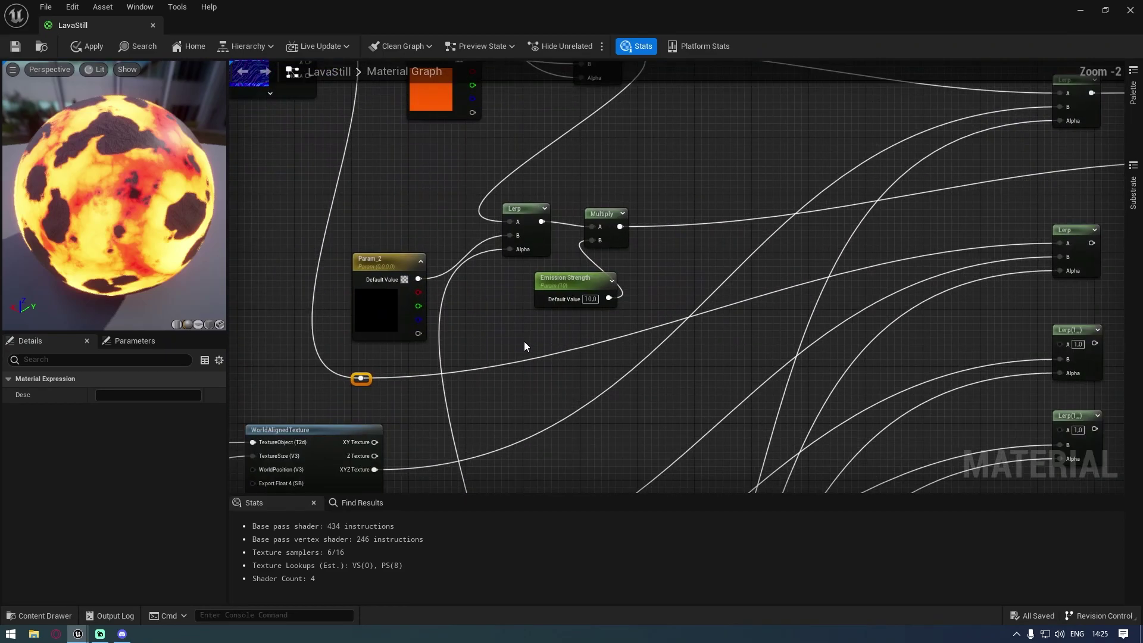
scroll(806, 225, up, 6)
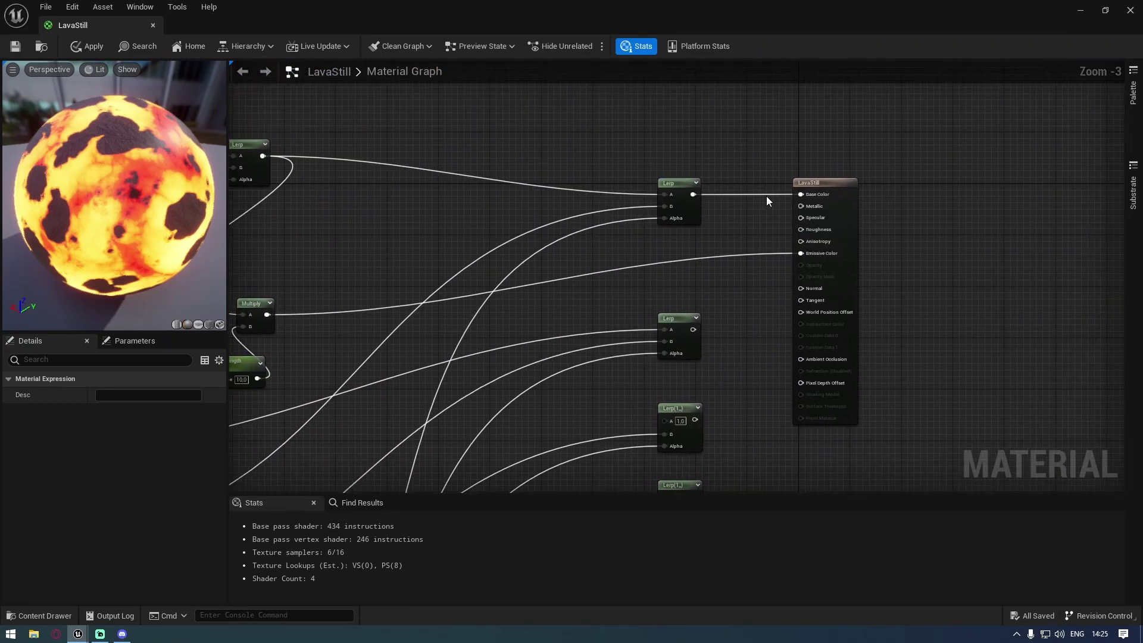
right_drag(608, 282, 1011, 155)
scroll(1011, 155, down, 3)
right_drag(905, 186, 643, 280)
drag(743, 273, 850, 232)
Step: Trace the rock texture branches and connect the upper Lerp(1,) node's output to the material's Roughness input
scroll(773, 269, down, 3)
scroll(533, 379, up, 3)
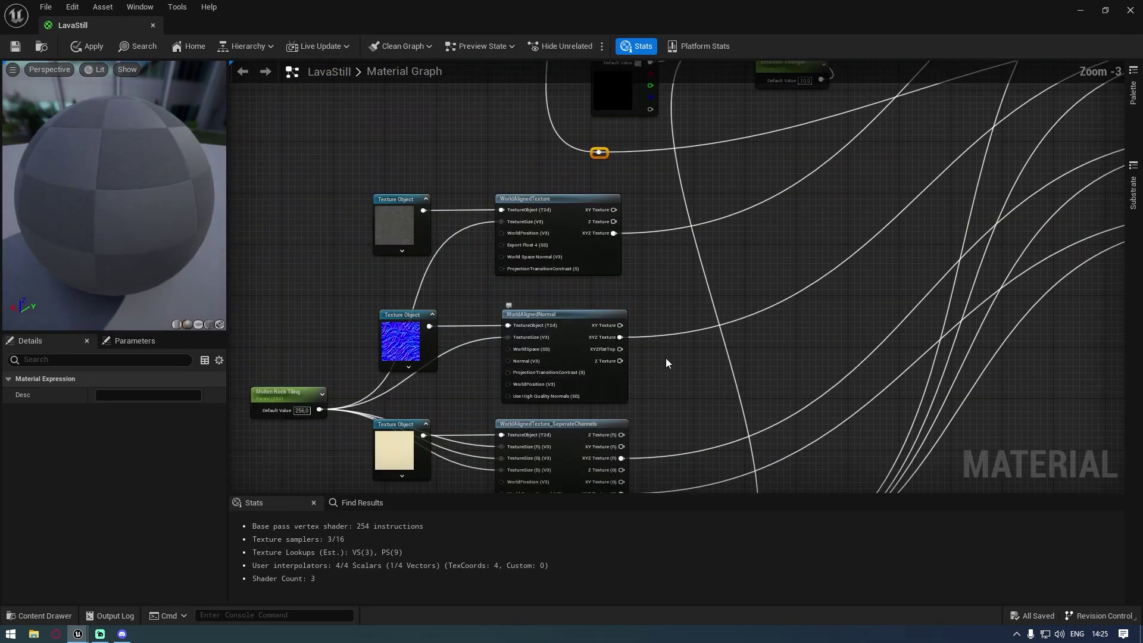
right_drag(688, 339, 451, 441)
right_drag(493, 324, 581, 117)
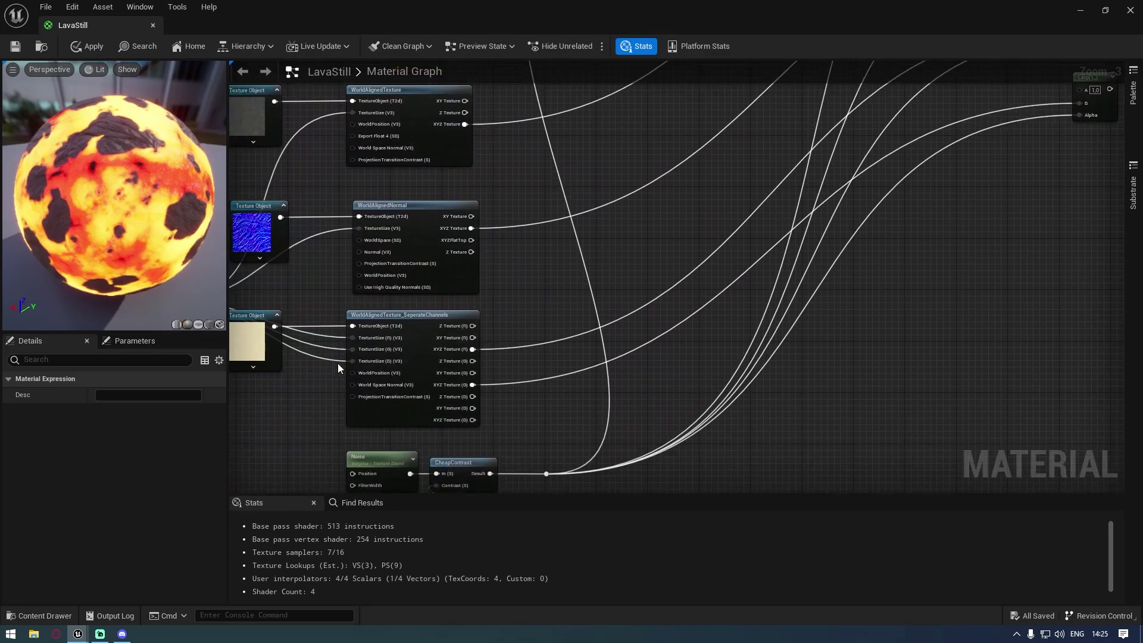
right_drag(578, 309, 229, 453)
right_drag(656, 196, 626, 400)
scroll(642, 392, up, 2)
drag(731, 356, 879, 144)
Step: Move the upper Lerp(1,) node's connection from Roughness to the material's Ambient Occlusion input
scroll(792, 232, down, 3)
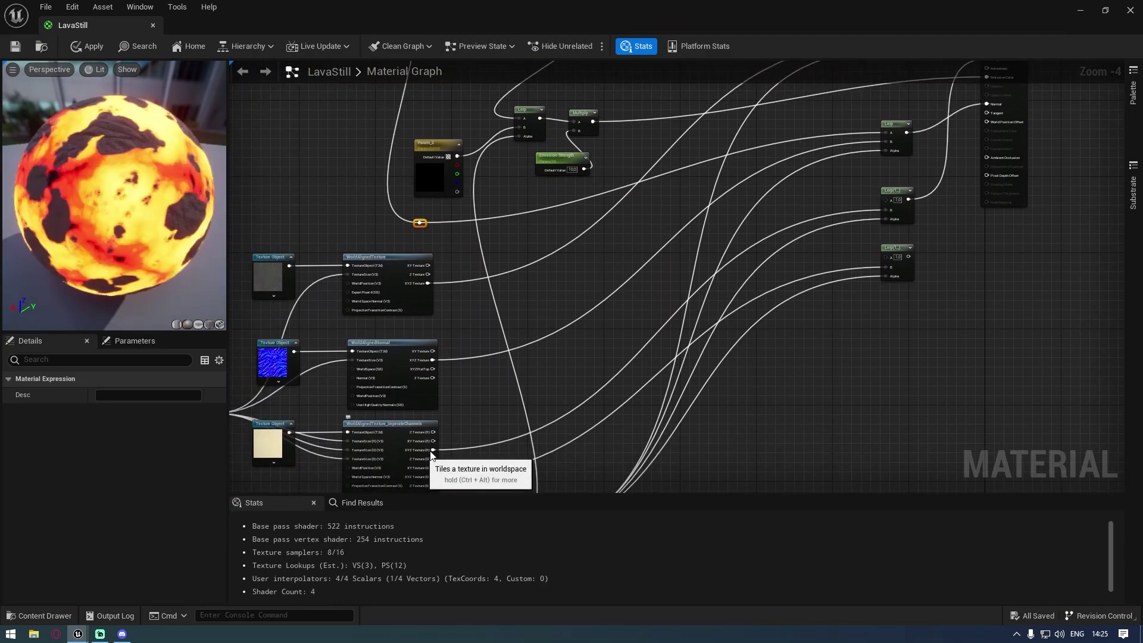
scroll(702, 242, up, 3)
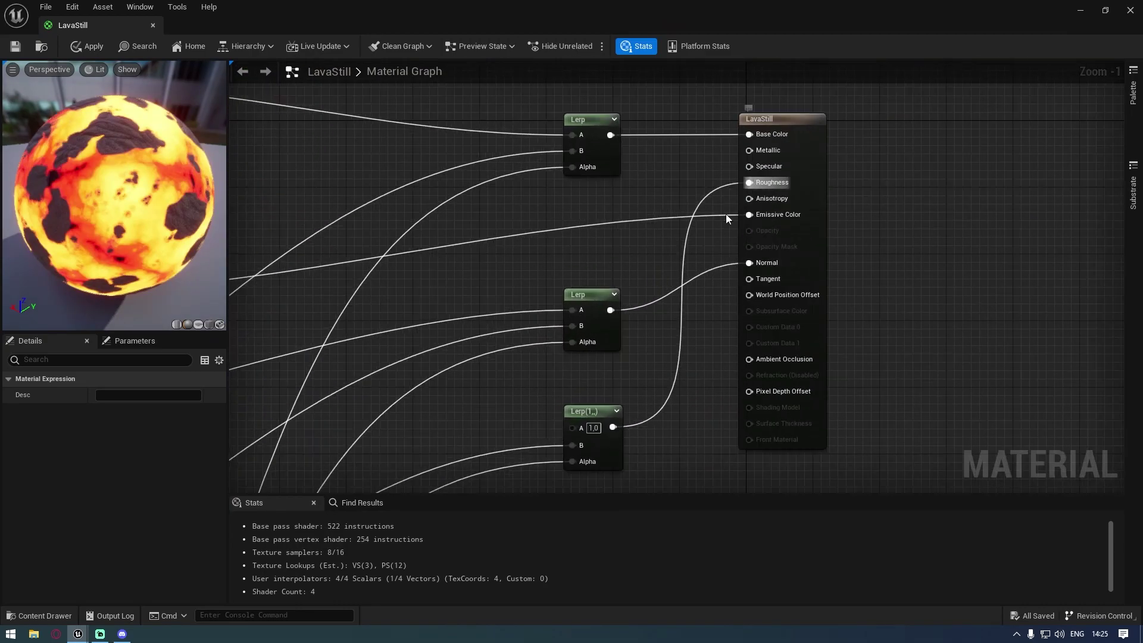
ctrl+drag(749, 182, 777, 360)
Step: Connect the lower Lerp(1,) node's output to the material's Roughness input
scroll(736, 381, down, 1)
right_drag(613, 418, 714, 228)
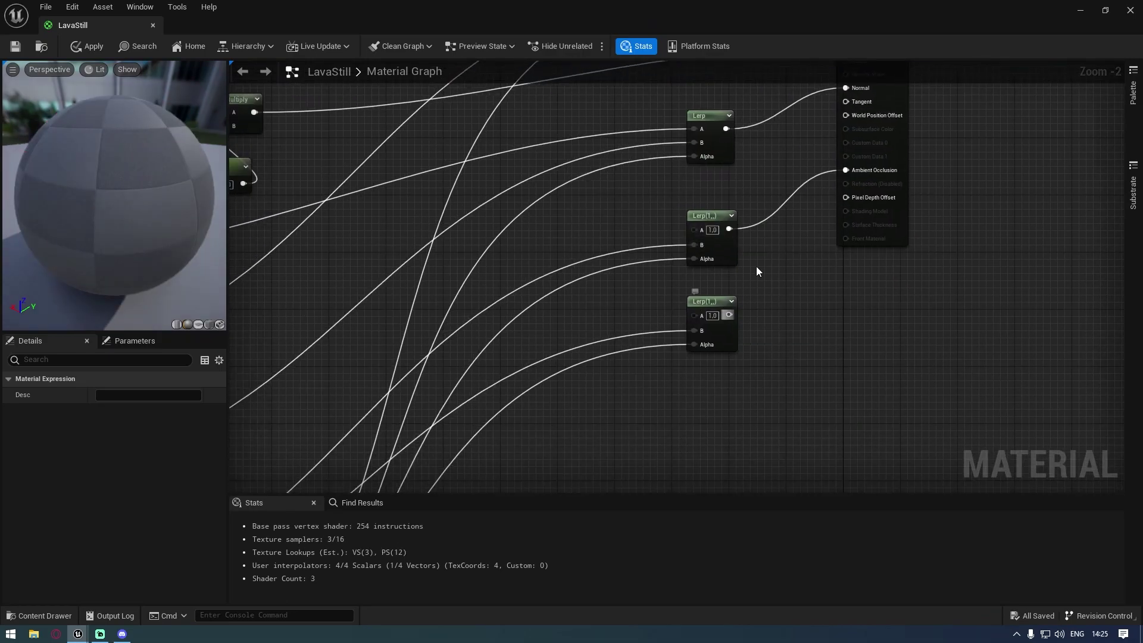
drag(728, 314, 852, 203)
drag(856, 131, 860, 131)
right_drag(581, 237, 630, 219)
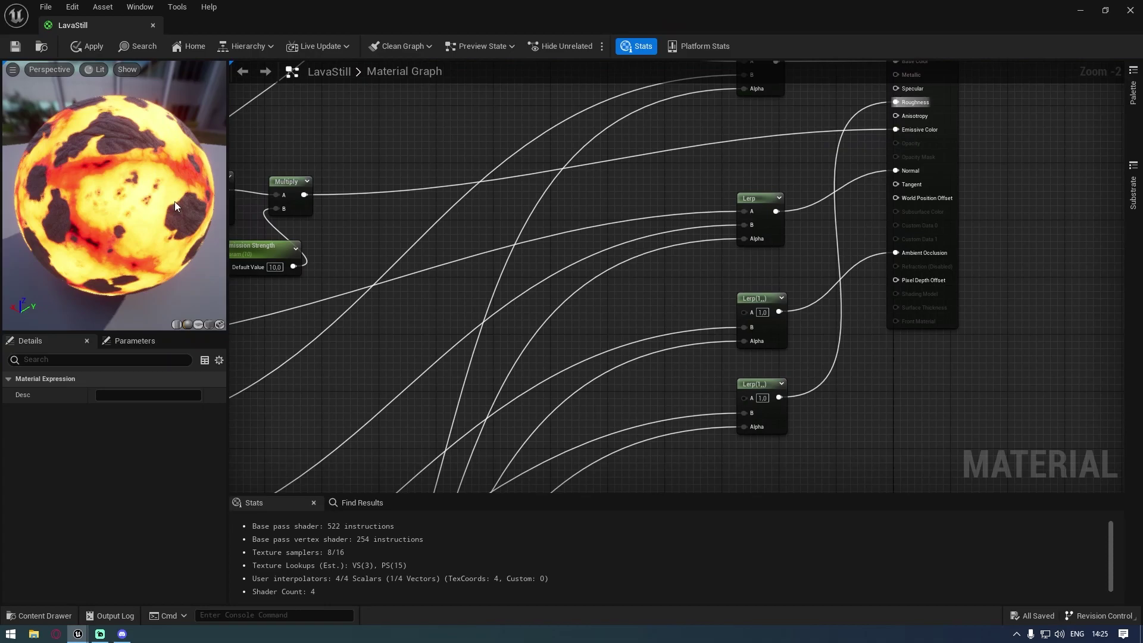
Step: Examine the lava material on the preview sphere from another angle, both close up and from farther away
drag(95, 208, 119, 214)
scroll(120, 214, up, 5)
scroll(127, 239, down, 6)
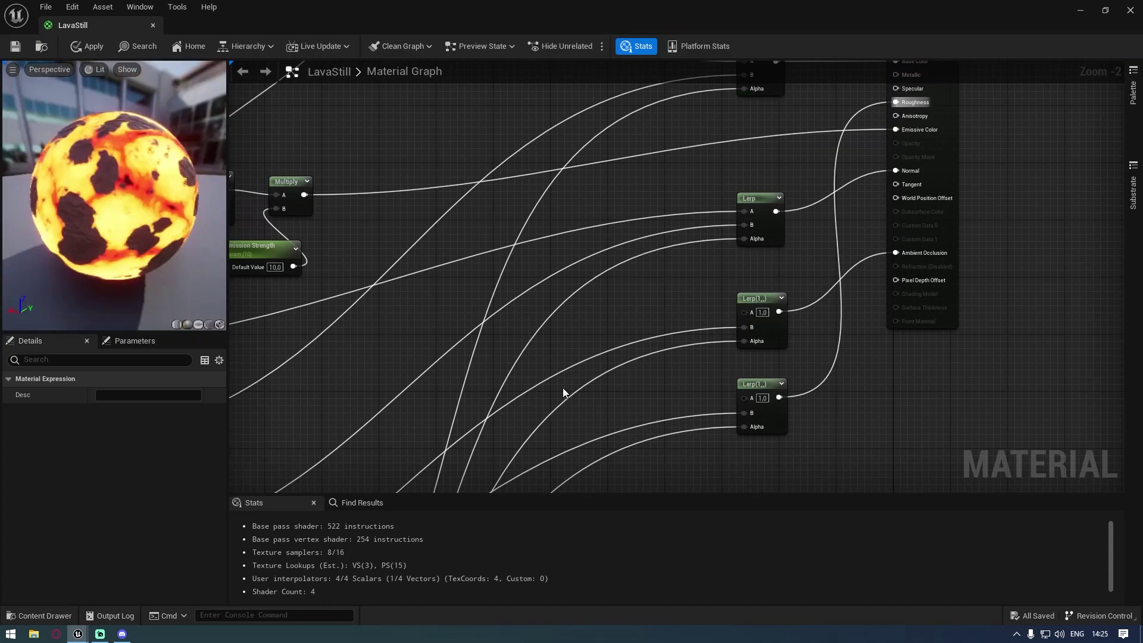
right_drag(764, 264, 643, 266)
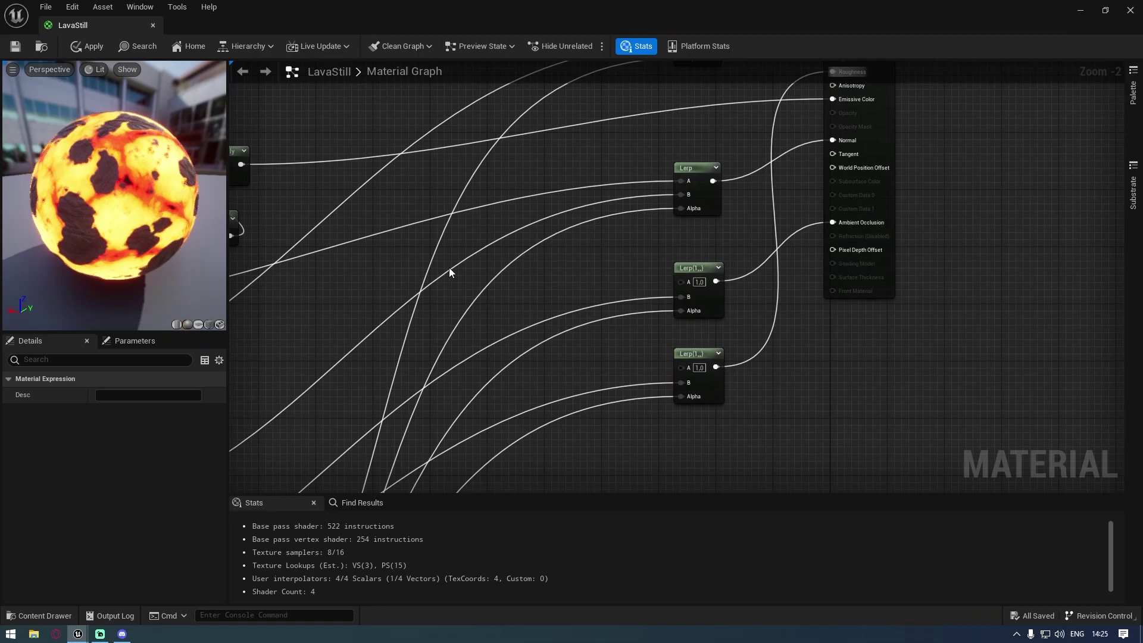
Step: Inspect the rock patches on the preview sphere from the side and up close
drag(104, 185, 51, 185)
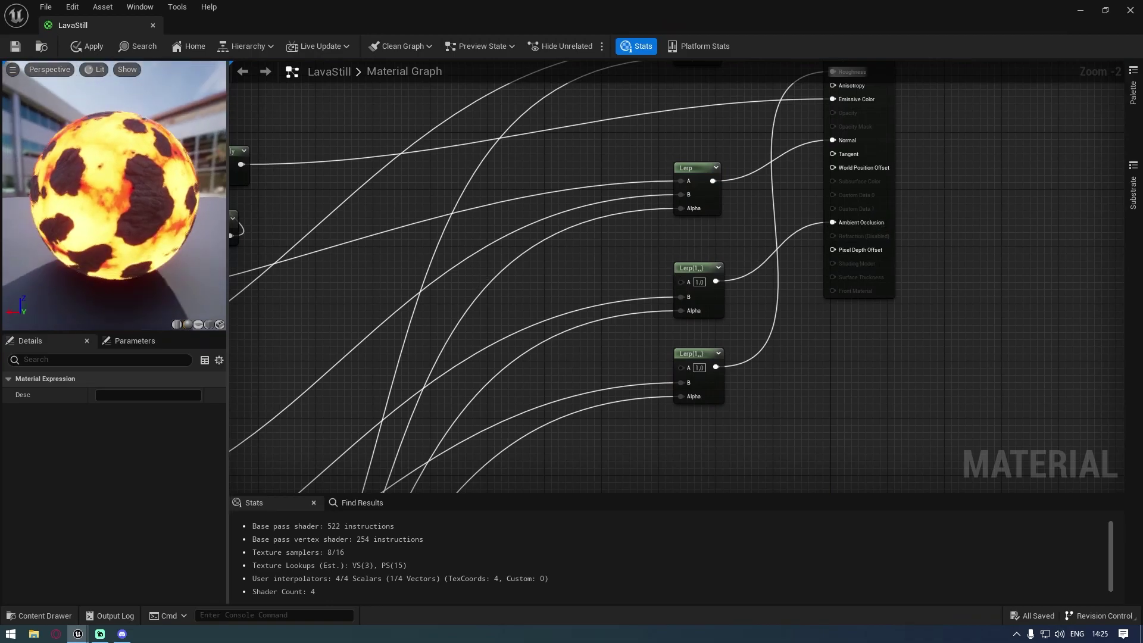
mouse_move(118, 209)
mouse_down()
mouse_move(98, 233)
mouse_move(141, 253)
mouse_move(116, 205)
mouse_move(131, 208)
mouse_up()
scroll(98, 203, up, 3)
scroll(723, 322, up, 1)
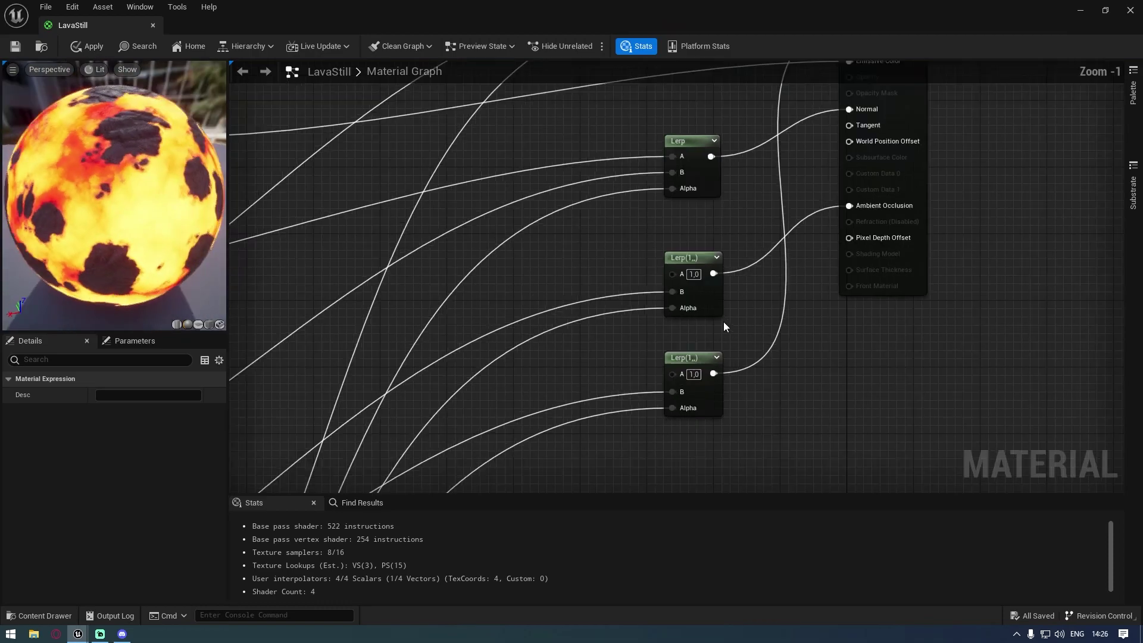
Step: Apply the material changes and check the lava plane in the level
scroll(758, 304, down, 3)
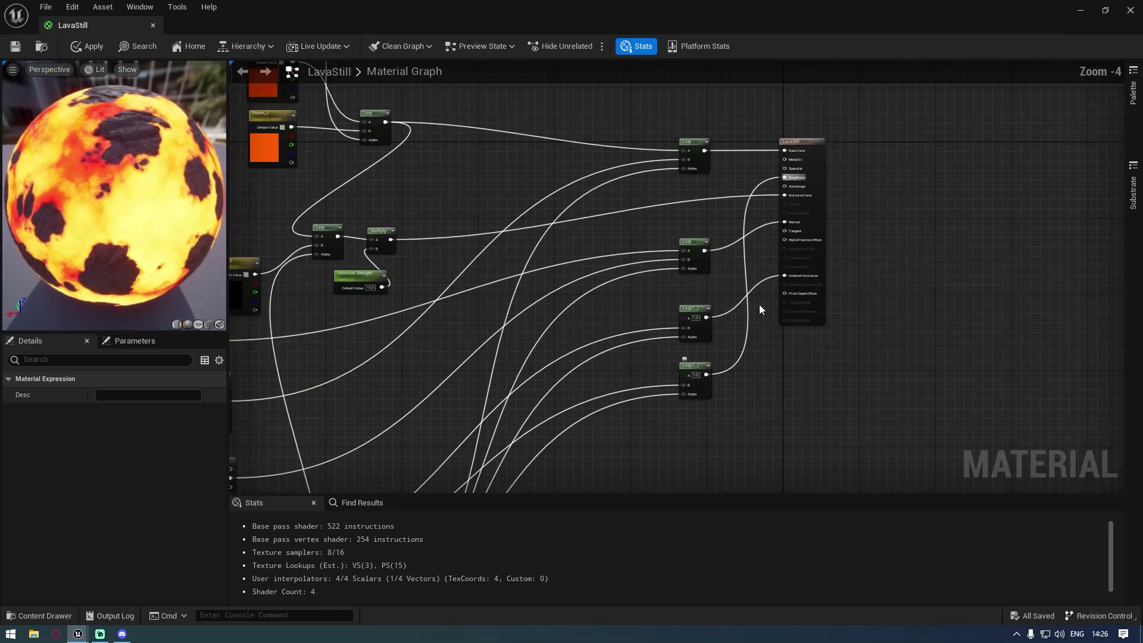
scroll(784, 155, up, 2)
click(88, 46)
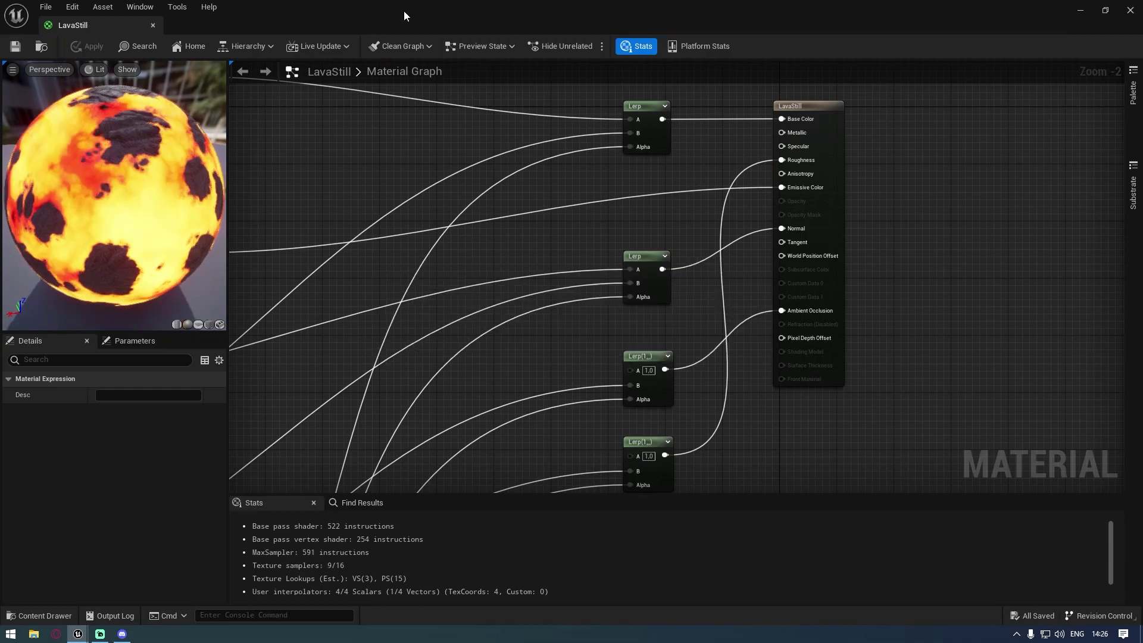
double_click(404, 10)
mouse_move(509, 154)
right_down()
mouse_move(530, 134)
mouse_move(501, 136)
right_up()
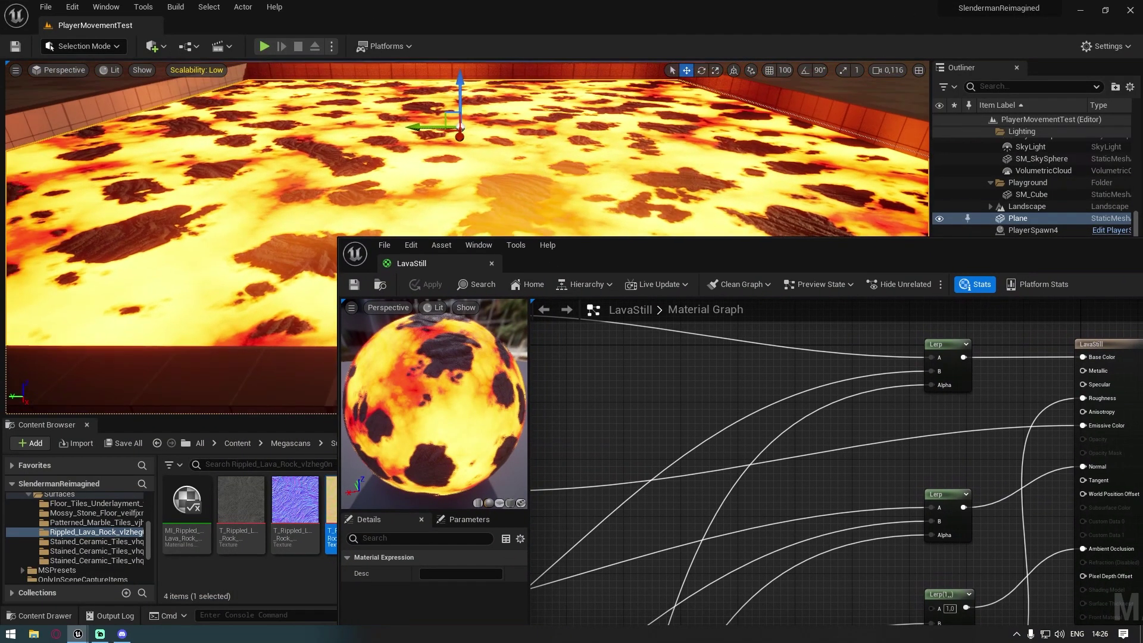
drag(744, 259, 687, 241)
double_click(686, 241)
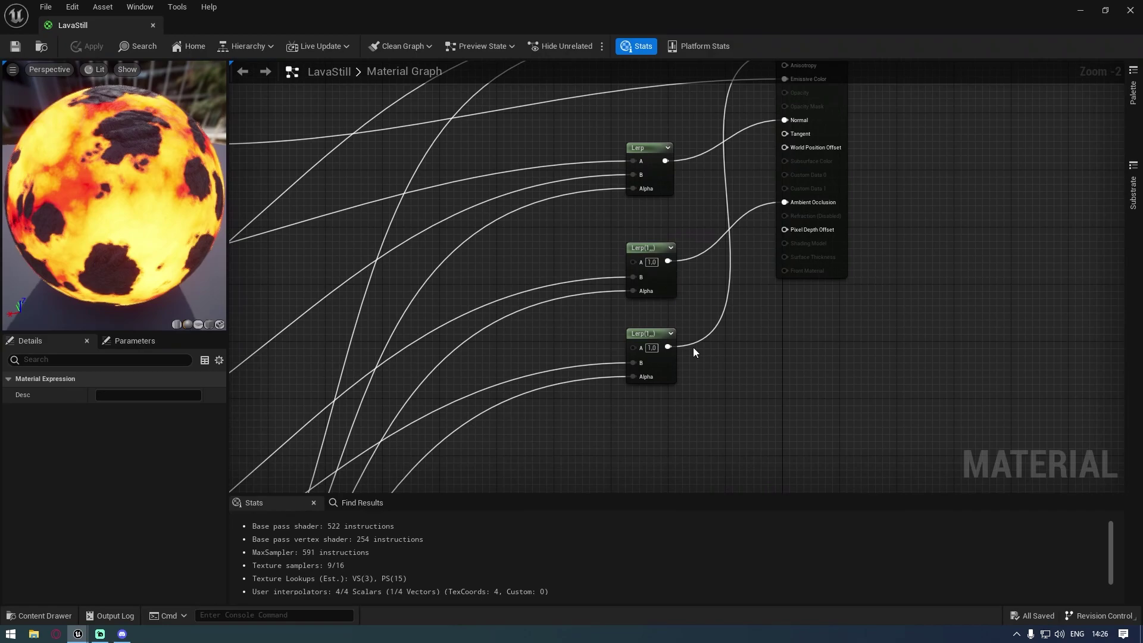
Step: Add a vector parameter below the Roughness Lerp and set its default color to white
click(698, 399)
key(v)
click(699, 400)
right_drag(802, 366, 777, 301)
drag(707, 404, 517, 409)
double_click(518, 408)
drag(691, 384, 687, 319)
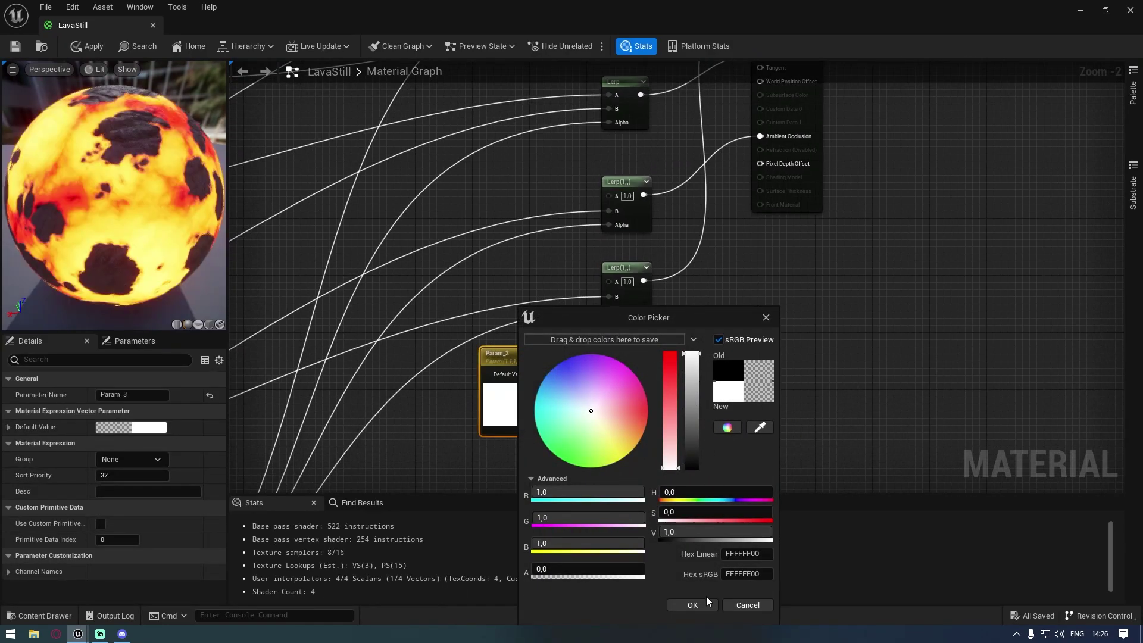
click(699, 600)
Step: Connect the white parameter to input A of the Roughness and Ambient Occlusion Lerps, place it beside them, and apply the material
drag(545, 373, 616, 278)
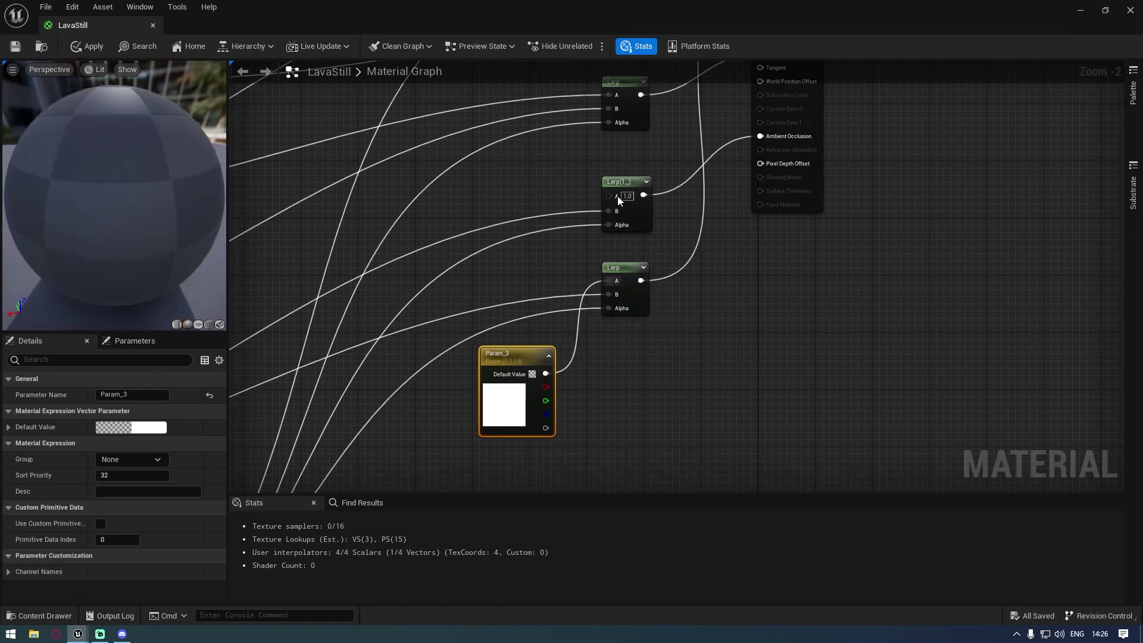
drag(616, 195, 546, 373)
drag(515, 369, 509, 148)
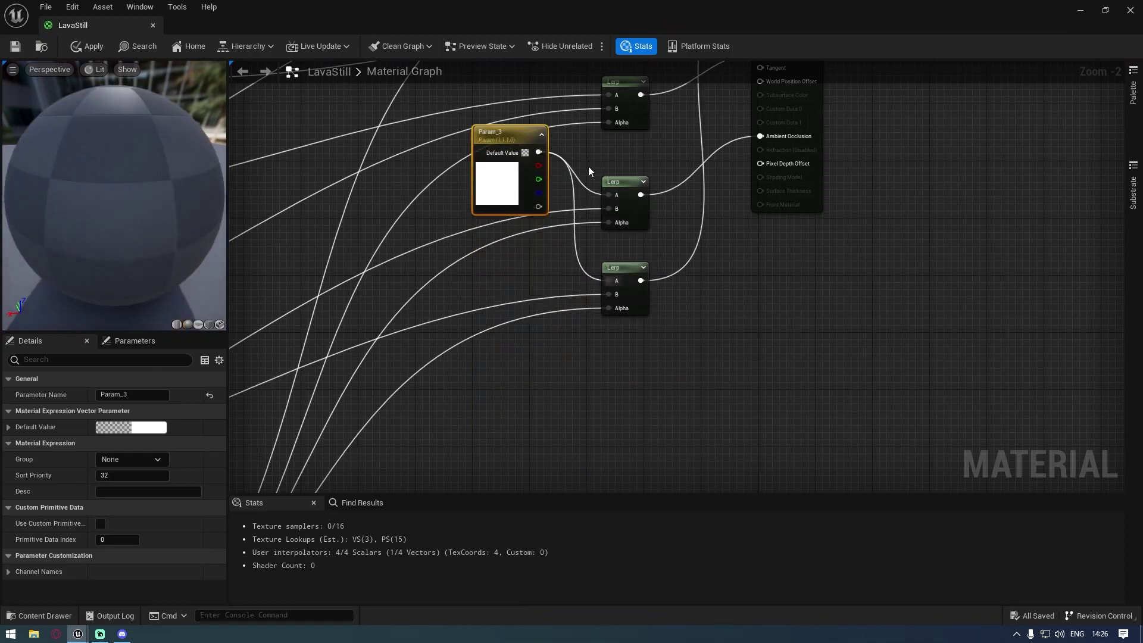
right_drag(588, 166, 612, 283)
click(90, 45)
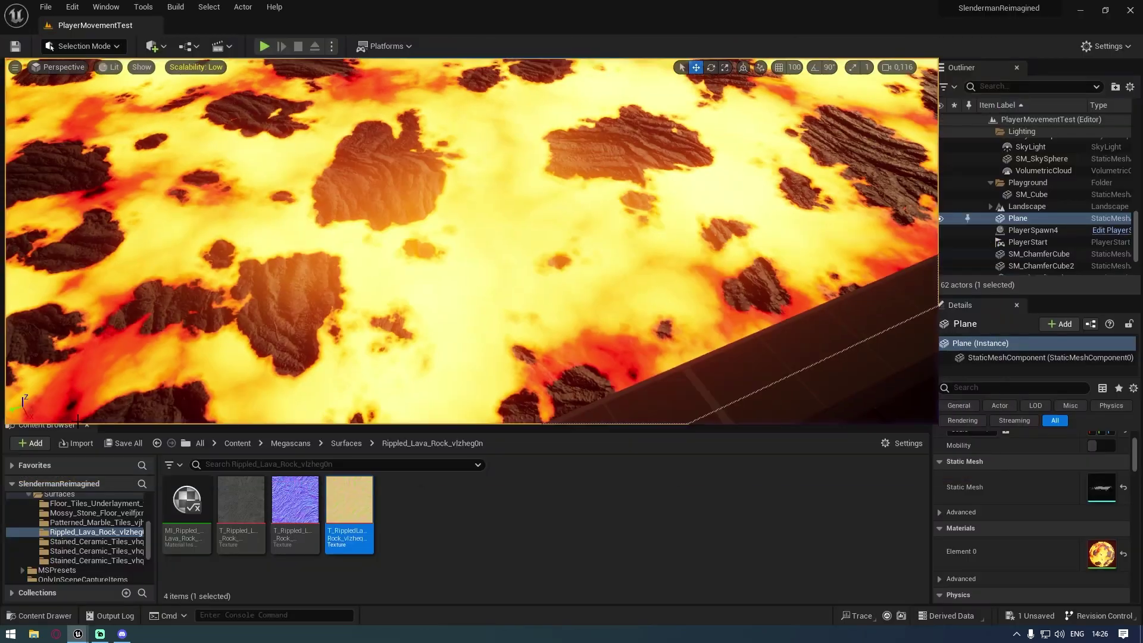
Step: Look at the packed lava rock mask texture and save the LavaStill material
double_click(340, 506)
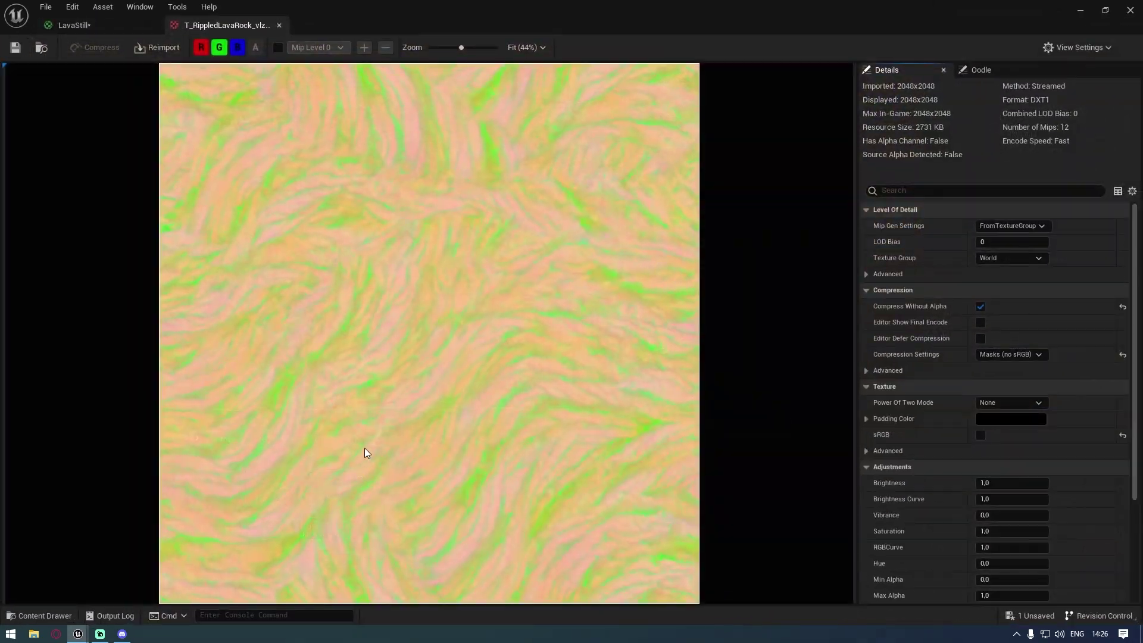
click(279, 25)
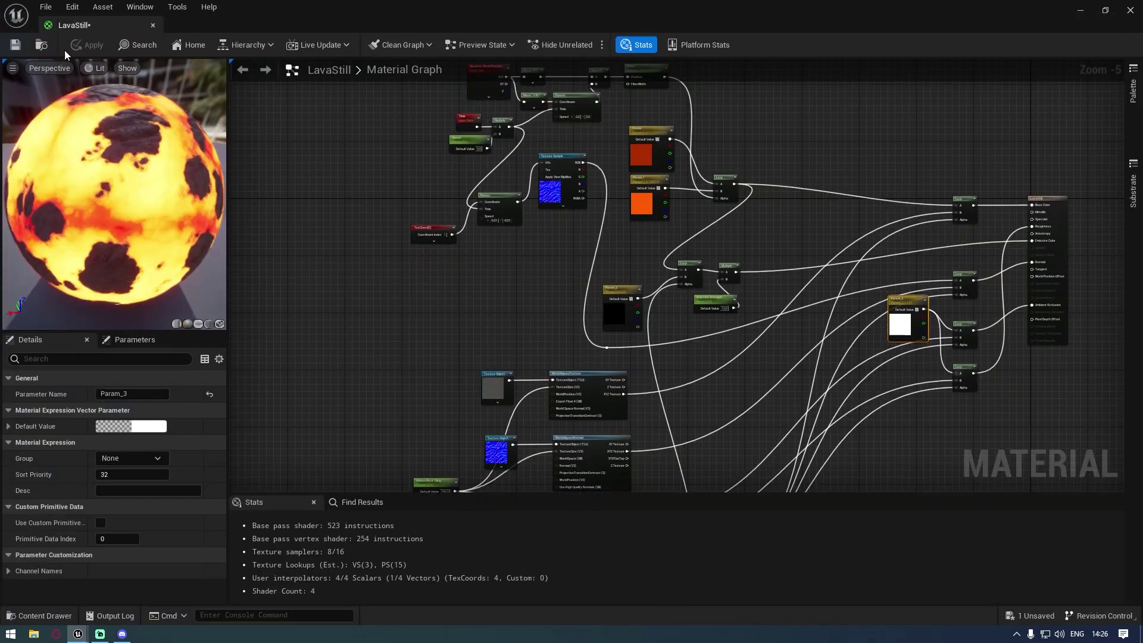
click(15, 46)
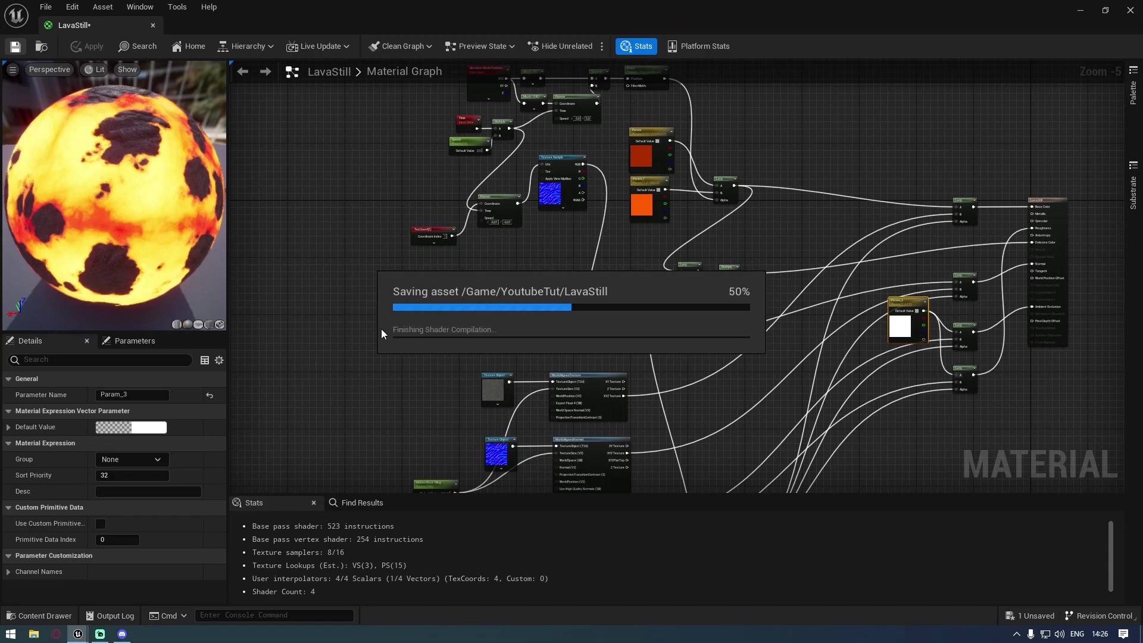
Step: Examine the Molten Rock Tiling parameter and the world-aligned rock texture nodes it feeds
right_drag(381, 422, 519, 309)
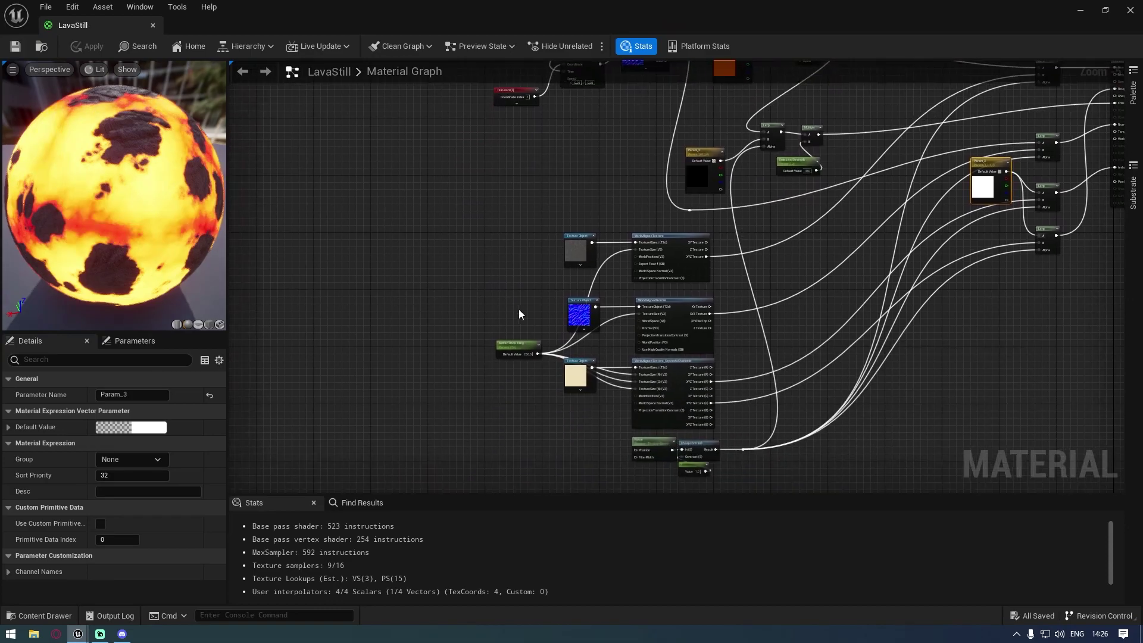
scroll(562, 386, up, 3)
drag(679, 402, 729, 416)
click(427, 235)
scroll(426, 234, down, 1)
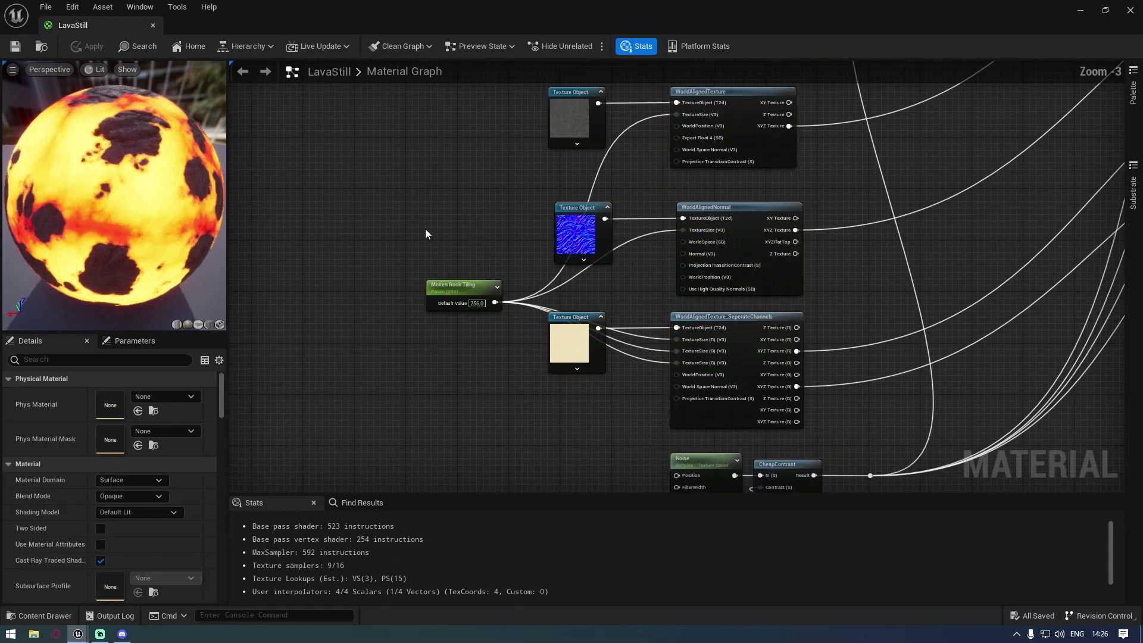
right_drag(483, 194, 476, 250)
scroll(585, 281, up, 1)
scroll(677, 206, up, 1)
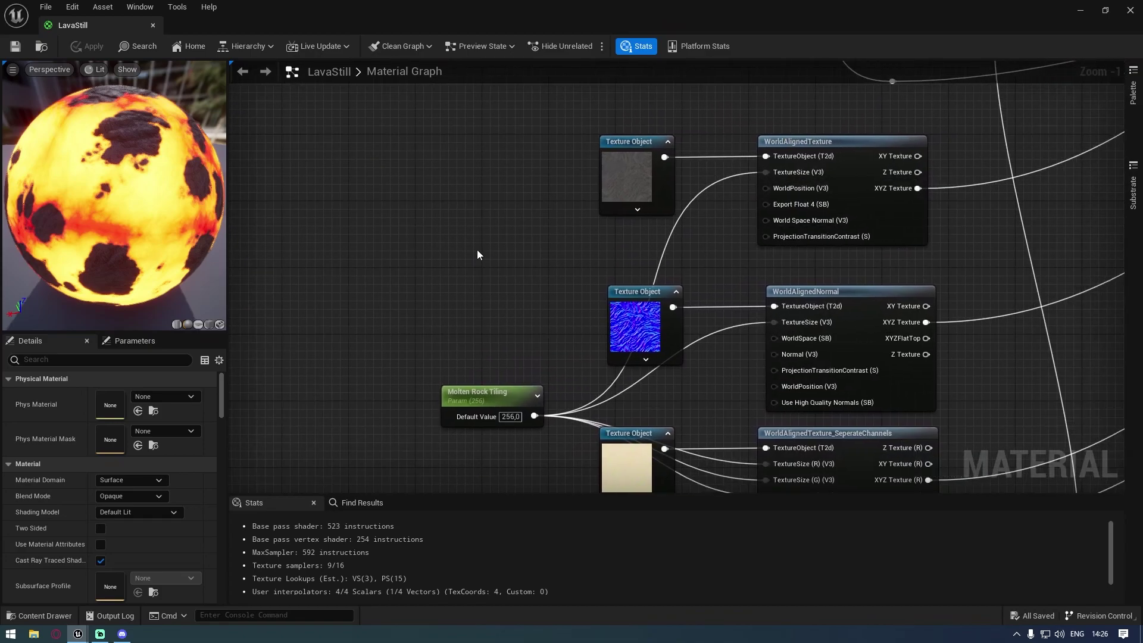
right_click(376, 262)
click(374, 249)
scroll(398, 169, down, 2)
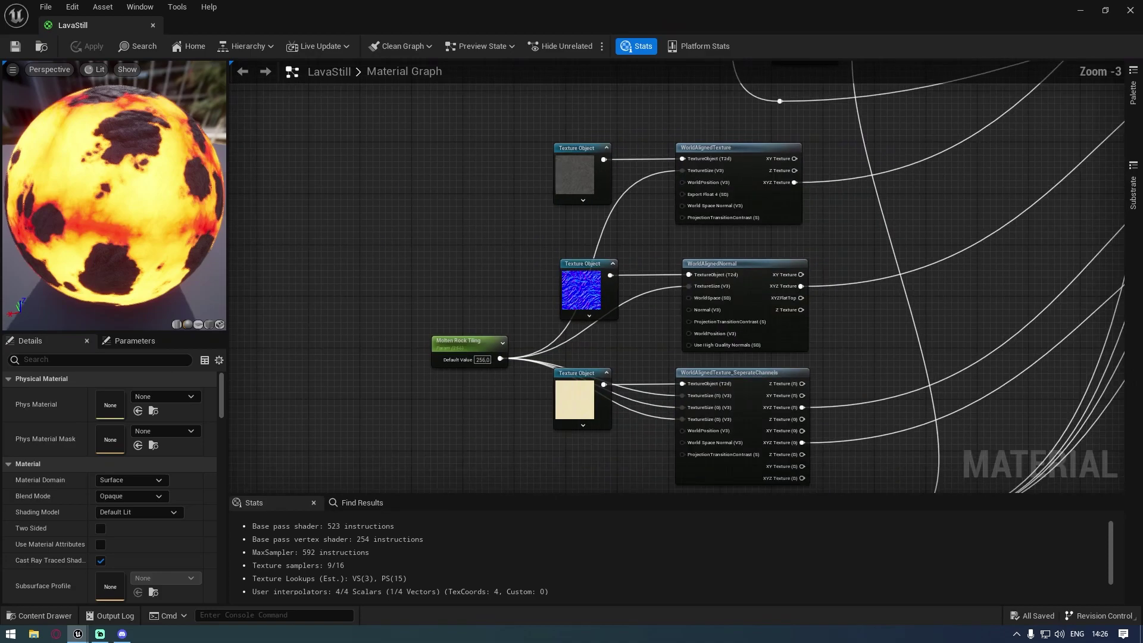
Step: Duplicate the Absolute World Position, Mask, Panner and Append nodes beside the rock texture objects
right_drag(398, 169, 366, 493)
right_drag(537, 297, 512, 341)
drag(568, 258, 758, 284)
key(ctrl+c)
scroll(646, 328, down, 5)
right_drag(467, 417, 566, 159)
scroll(633, 207, up, 5)
click(599, 335)
key(ctrl+v)
scroll(558, 219, up, 2)
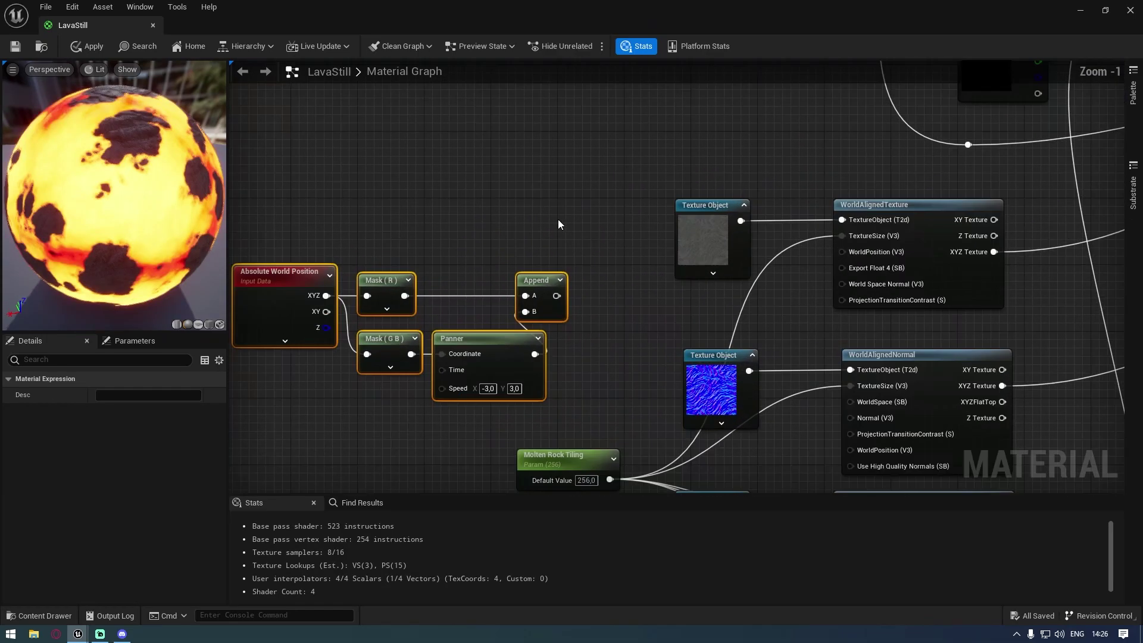
Step: Connect the duplicated Append output to the WorldPosition inputs of WorldAlignedTexture, WorldAlignedNormal and WorldAlignedTexture_SeperateChannels
drag(494, 283, 809, 244)
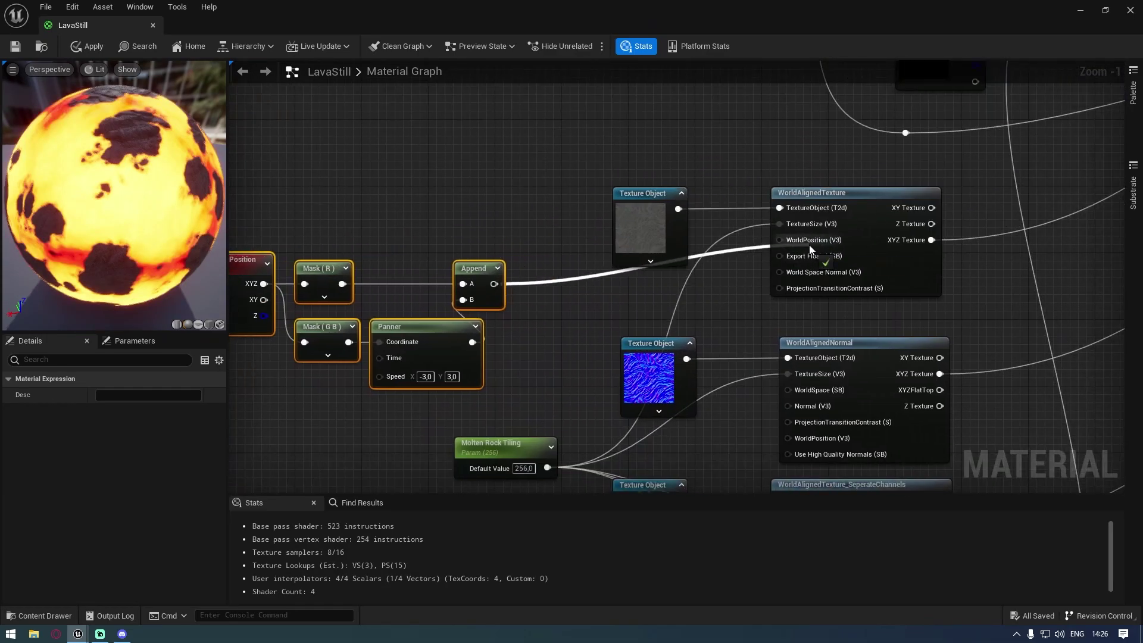
right_drag(570, 328, 502, 266)
drag(426, 221, 748, 380)
right_drag(680, 446, 669, 311)
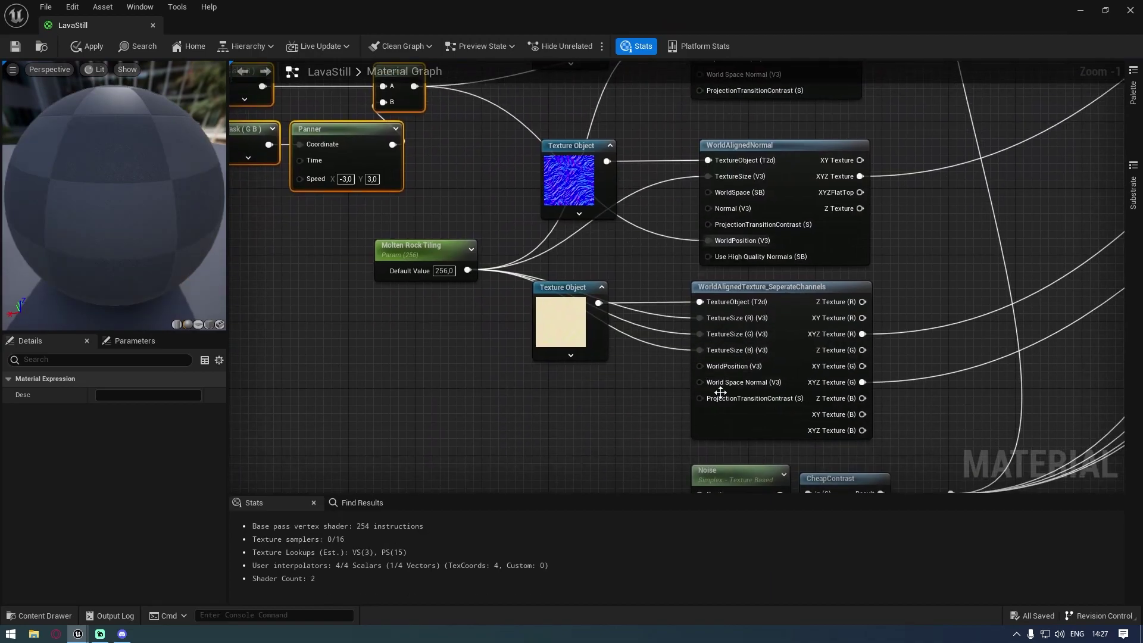
drag(713, 366, 370, 178)
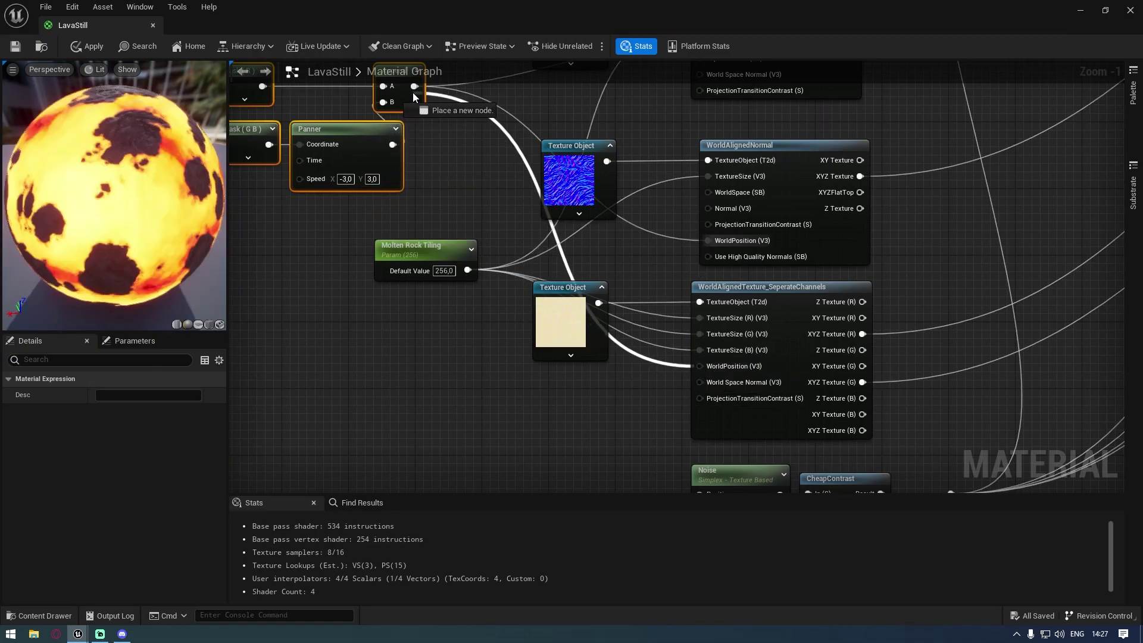
drag(412, 92, 413, 88)
Step: Drive the duplicated Panner's Time input with copies of the Time, Speed and Multiply nodes, and apply the material
right_drag(438, 146, 663, 206)
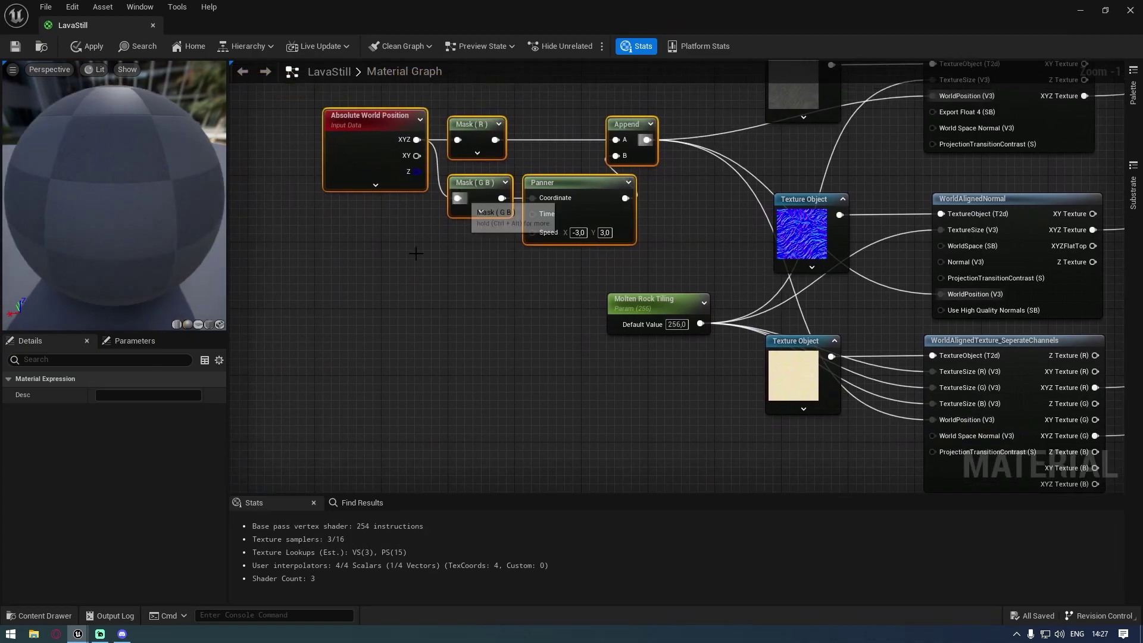
scroll(506, 284, down, 3)
right_drag(524, 188, 526, 385)
right_drag(604, 176, 565, 348)
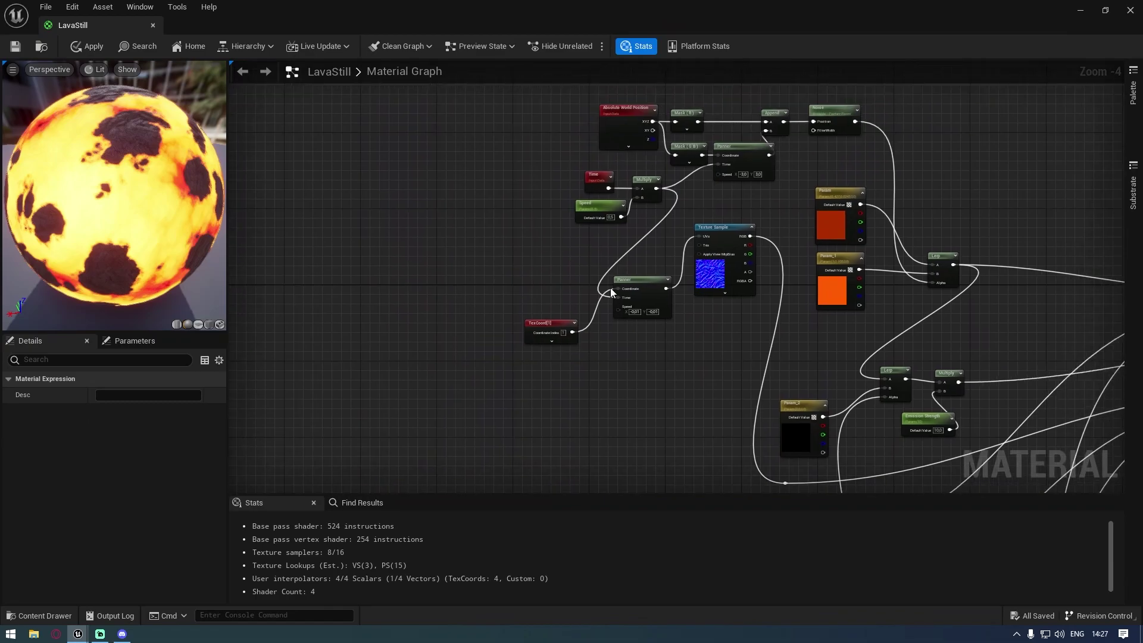
drag(644, 225, 639, 227)
right_drag(422, 358, 526, 134)
right_drag(499, 392, 506, 235)
scroll(541, 296, up, 2)
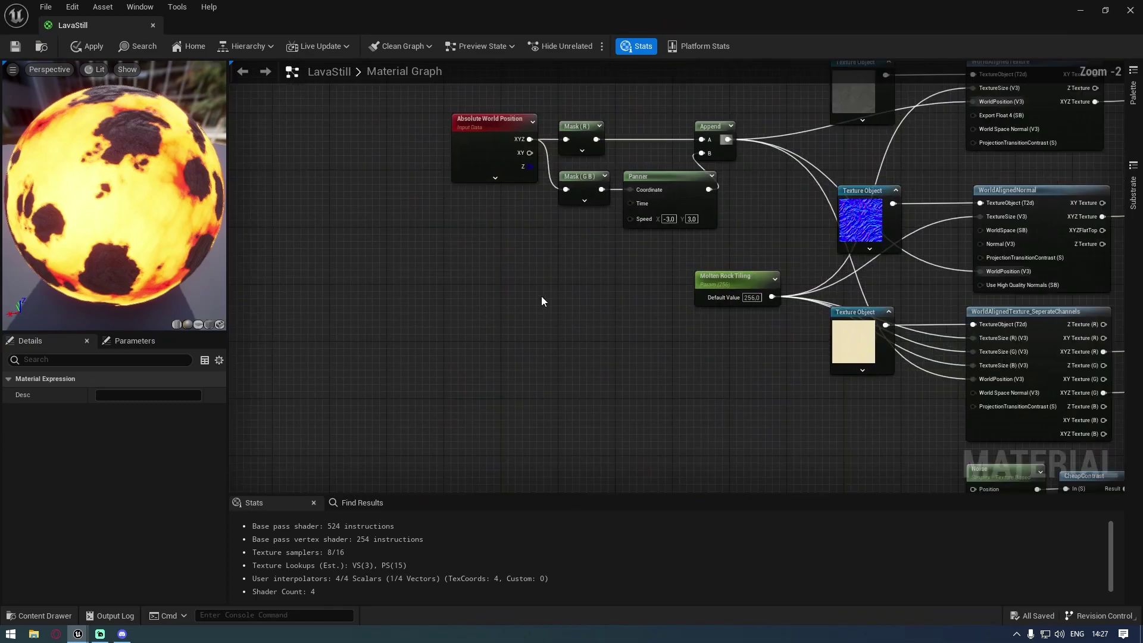
click(520, 259)
key(ctrl+v)
scroll(591, 196, up, 2)
drag(606, 281, 636, 194)
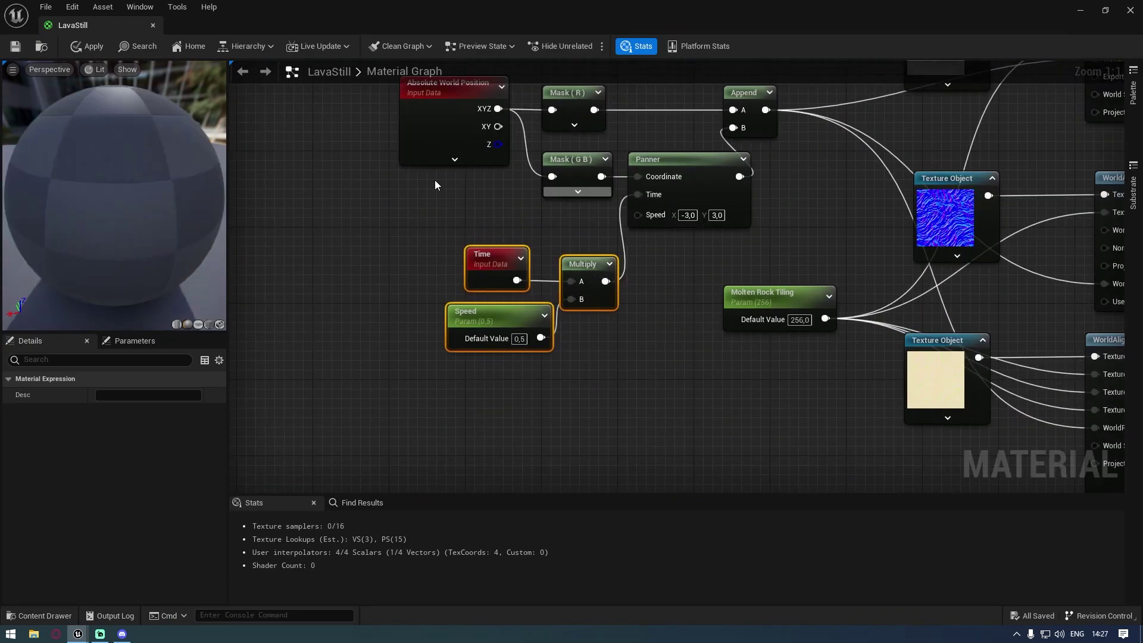
click(83, 46)
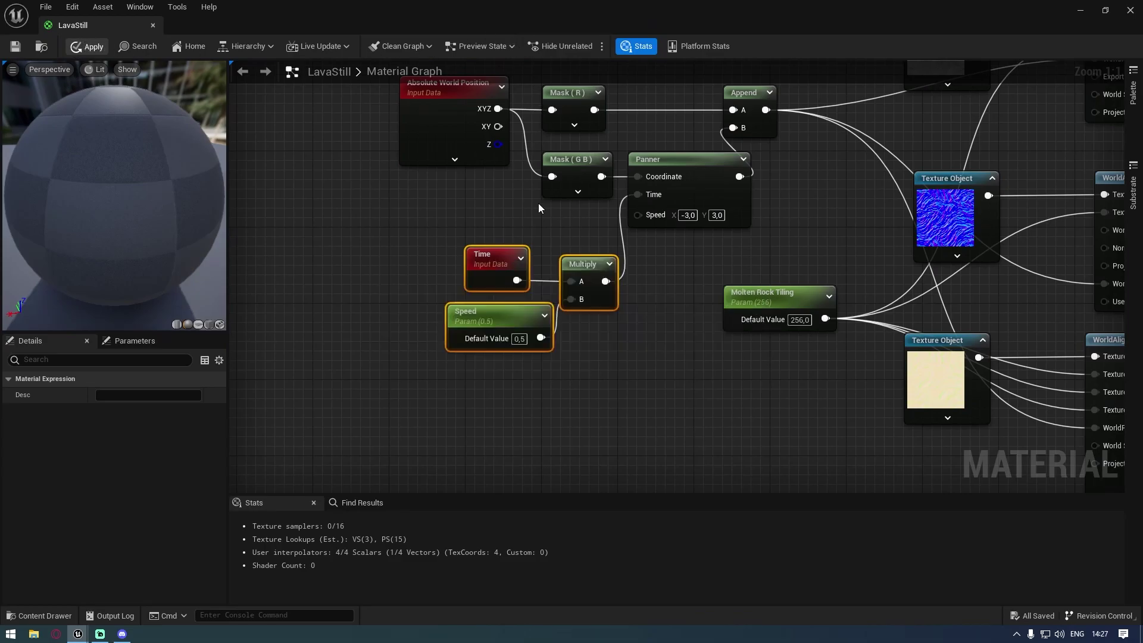
Step: Inspect the rock and lava movement on the level's lava plane from close up and from farther away
click(1081, 11)
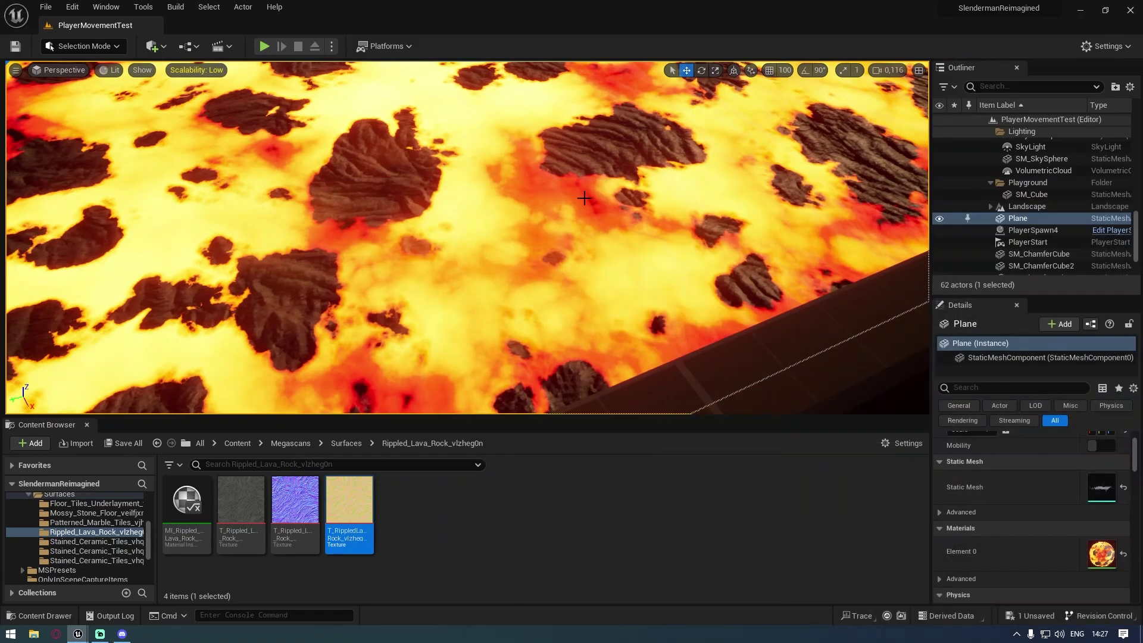
scroll(607, 257, up, 5)
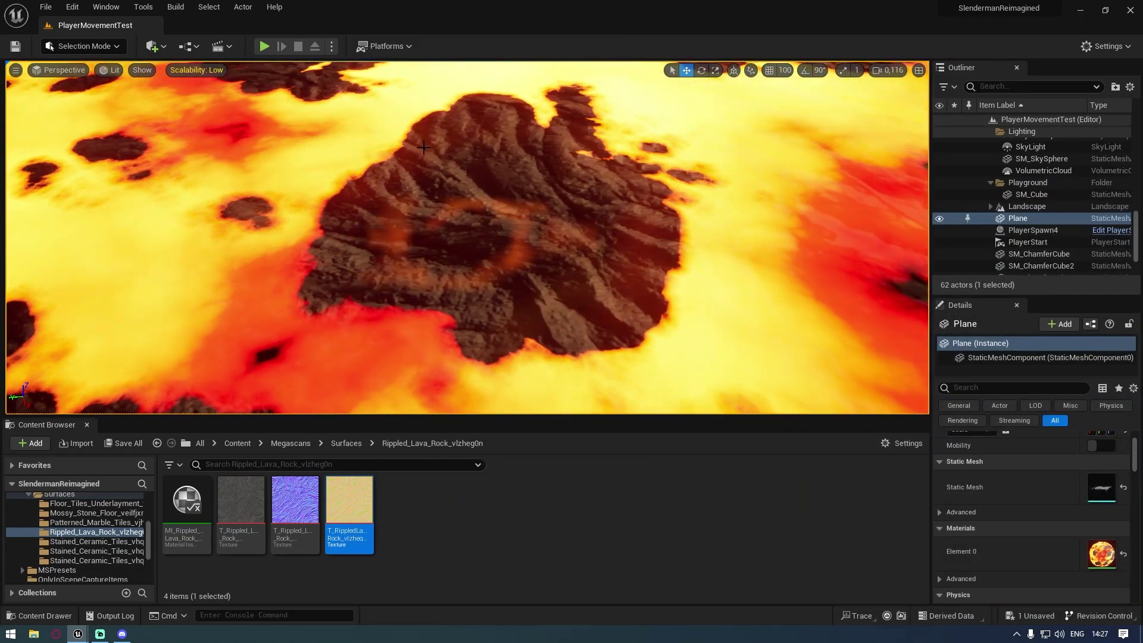
right_drag(408, 171, 464, 170)
key(s)
scroll(467, 238, down, 10)
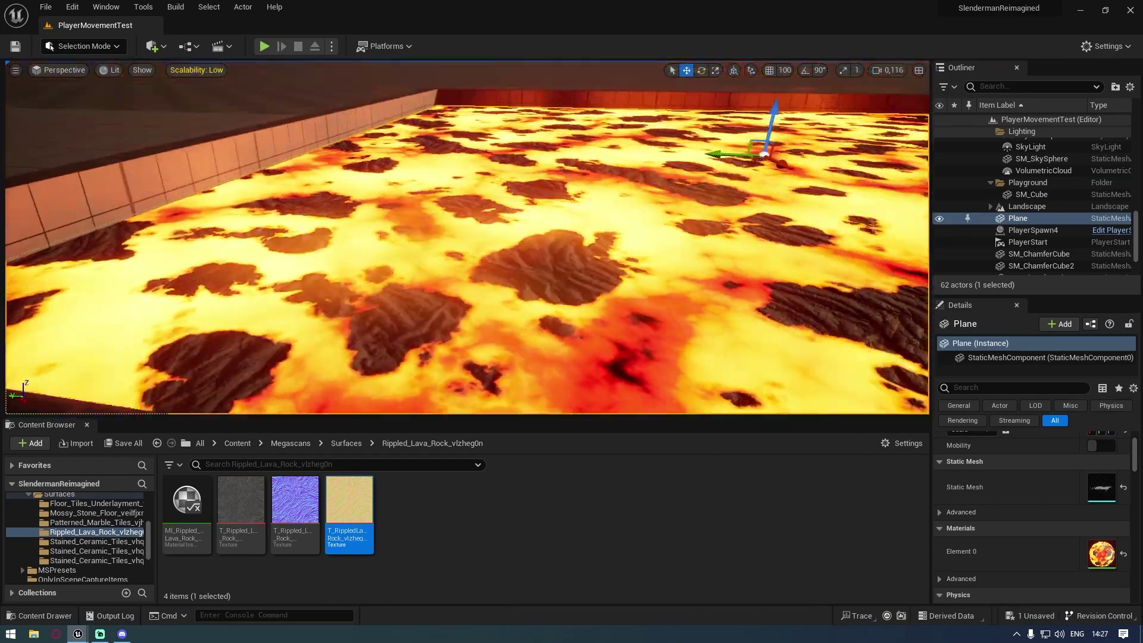
right_drag(380, 235, 619, 220)
key(w)
right_drag(518, 272, 333, 220)
Step: Return to the LavaStill graph and move the duplicated world position panning nodes farther away from the rock texture objects
click(77, 633)
click(248, 592)
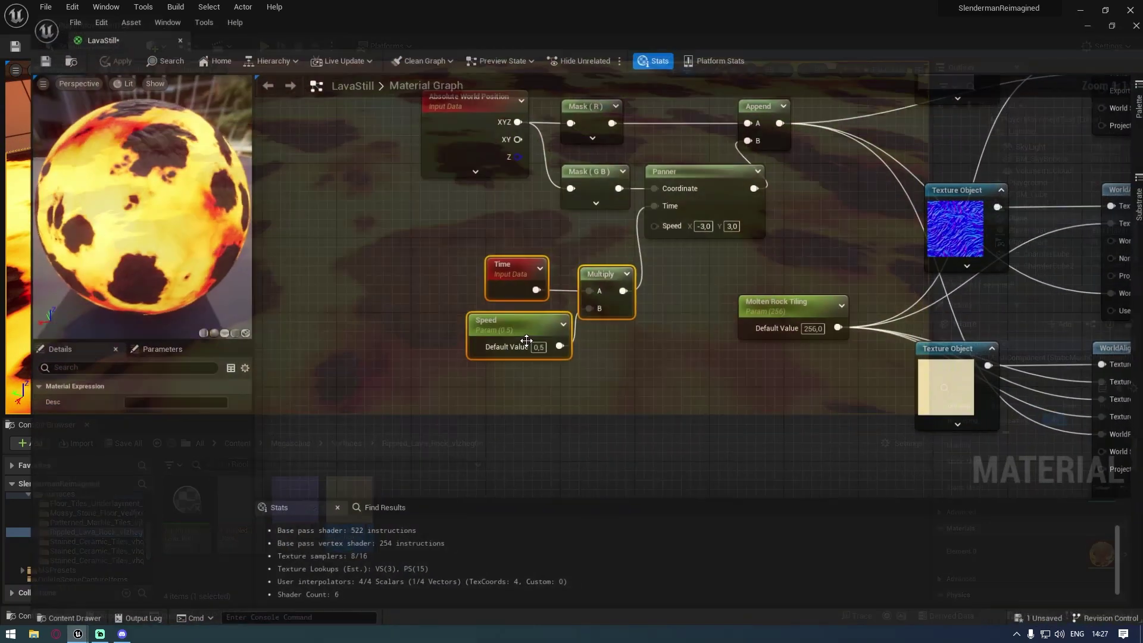
scroll(542, 350, up, 2)
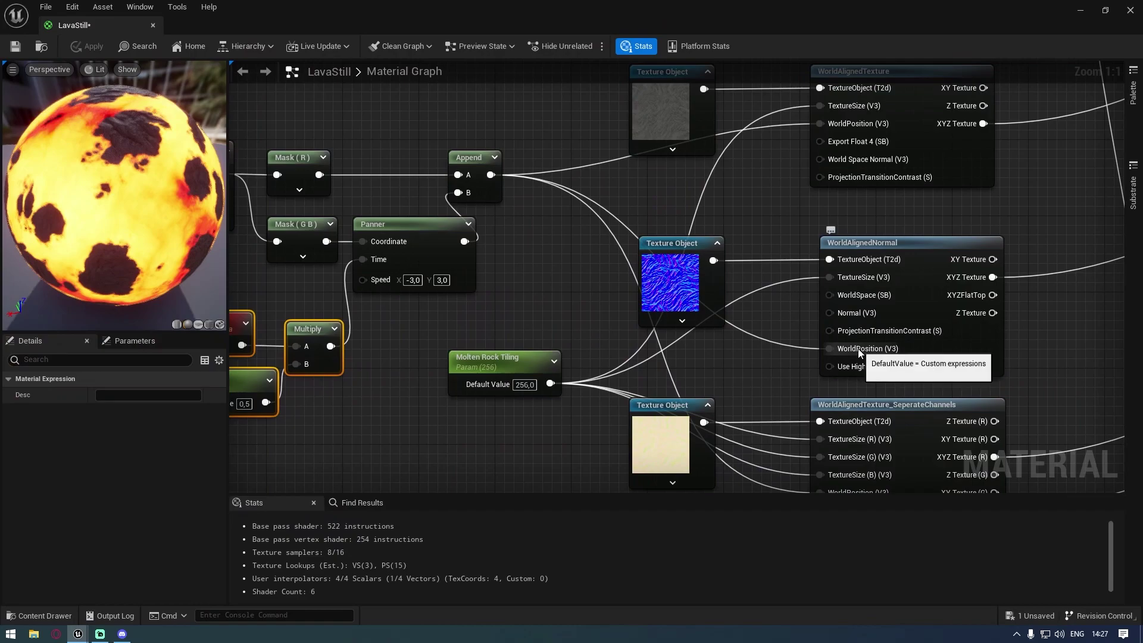
right_drag(475, 320, 673, 294)
scroll(674, 294, down, 1)
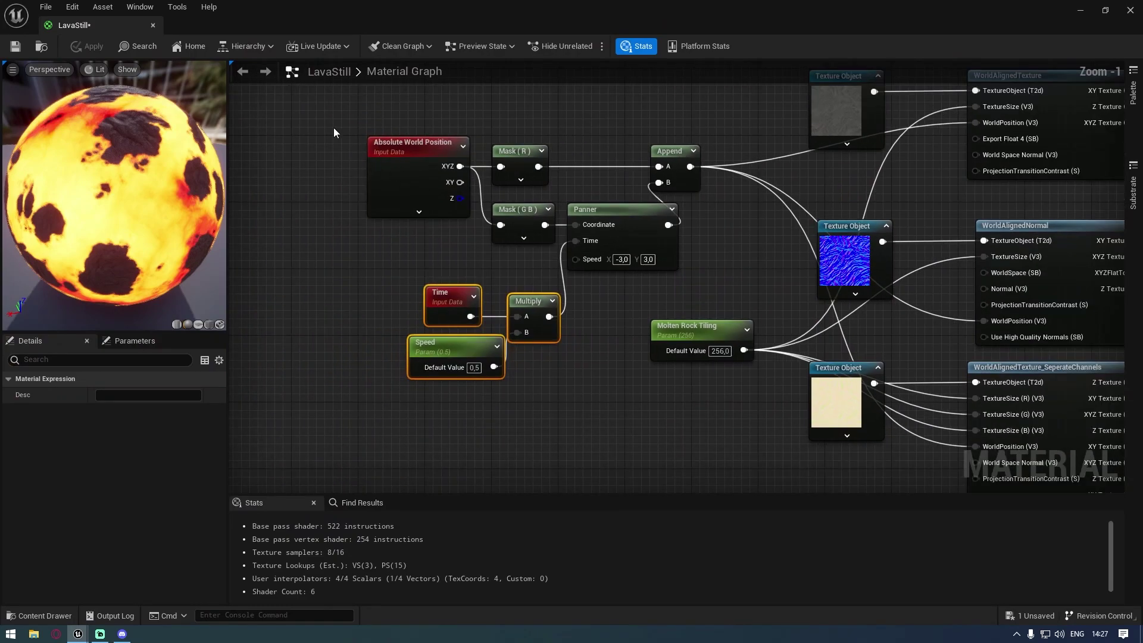
drag(327, 120, 677, 304)
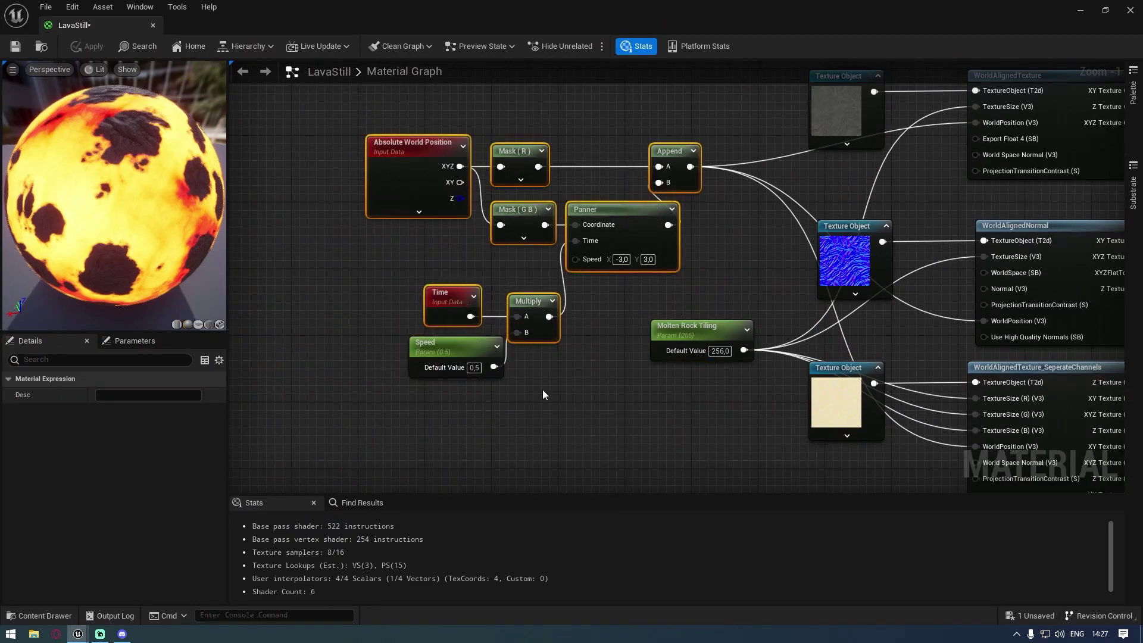
shift+click(485, 351)
drag(630, 215, 445, 238)
scroll(479, 255, down, 2)
scroll(496, 276, down, 2)
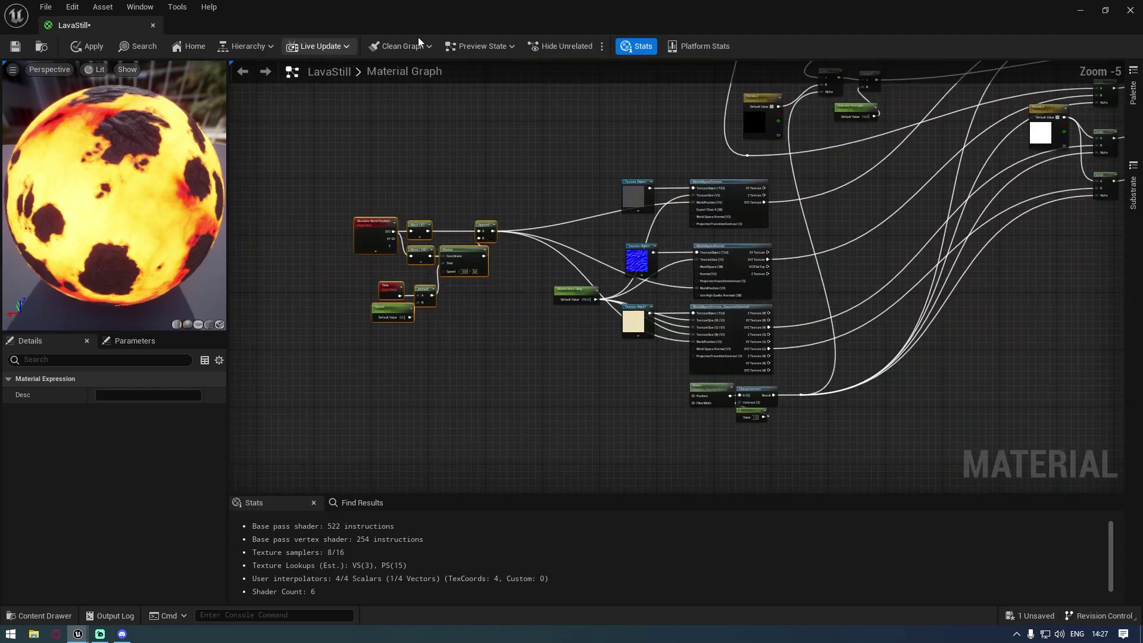
Step: Switch to the level and scale up the lava plane
click(1077, 10)
key(s)
right_drag(571, 233, 550, 245)
key(d)
key(r)
drag(479, 177, 632, 179)
key(d)
right_drag(632, 179, 488, 188)
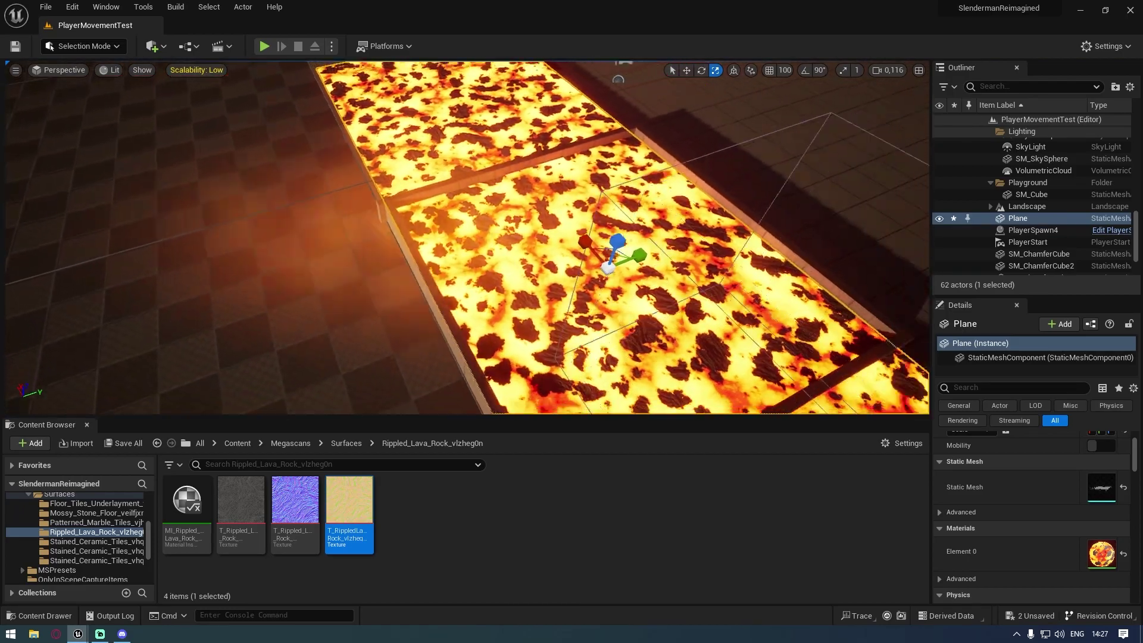
Step: Scale the lava plane up well beyond the walled enclosure and check the moving surface up close
right_drag(608, 245, 608, 249)
drag(609, 252, 690, 223)
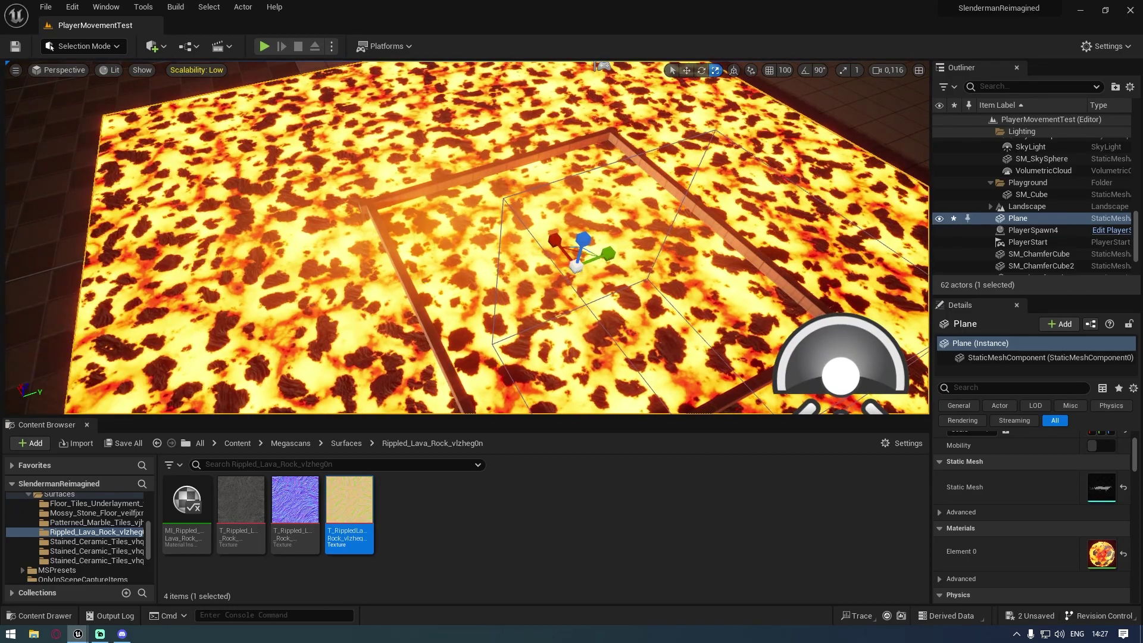
key(w)
right_drag(690, 223, 738, 202)
key(a)
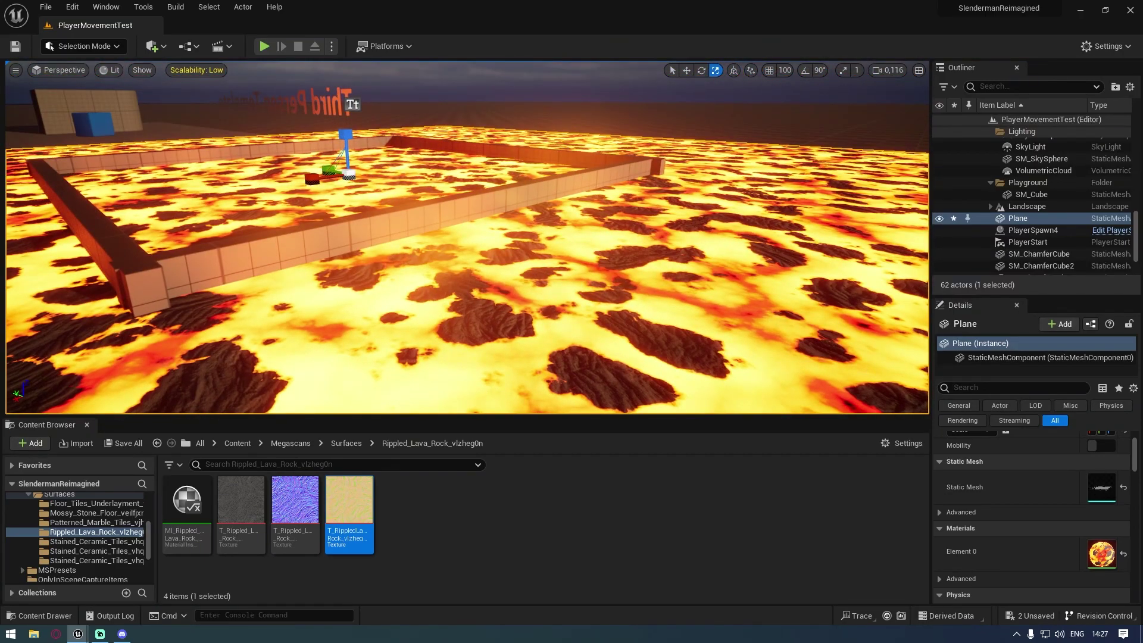
right_drag(467, 237, 363, 310)
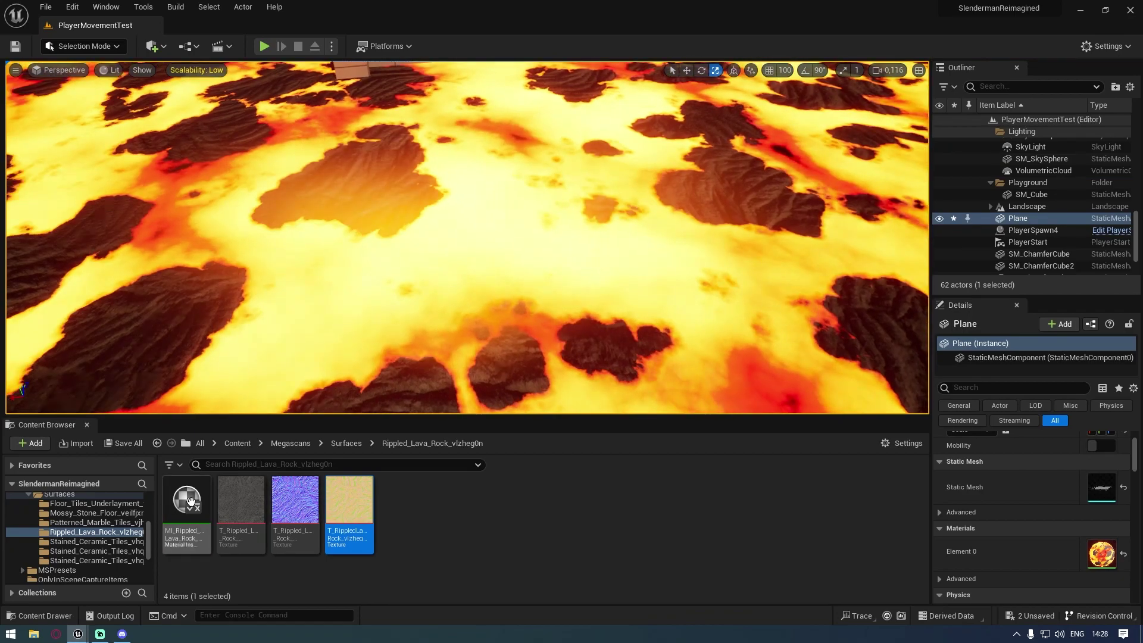
Step: Delete the duplicated world position panning nodes from the LavaStill graph, apply the material and close its editor
double_click(1097, 554)
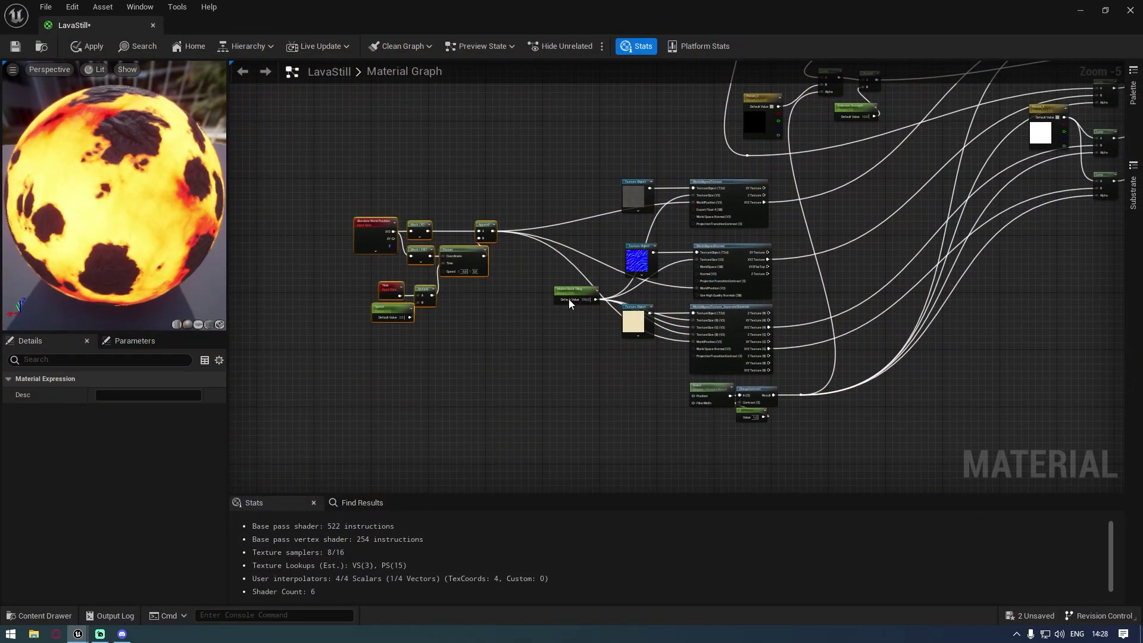
scroll(566, 267, up, 2)
right_drag(373, 192, 563, 185)
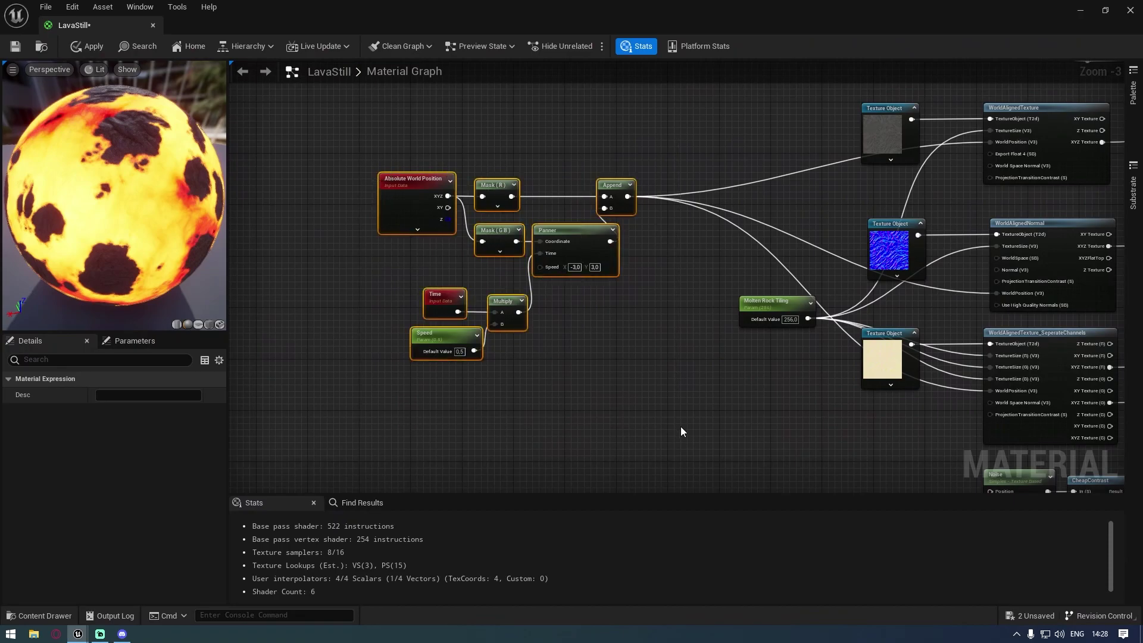
key(Delete)
click(91, 47)
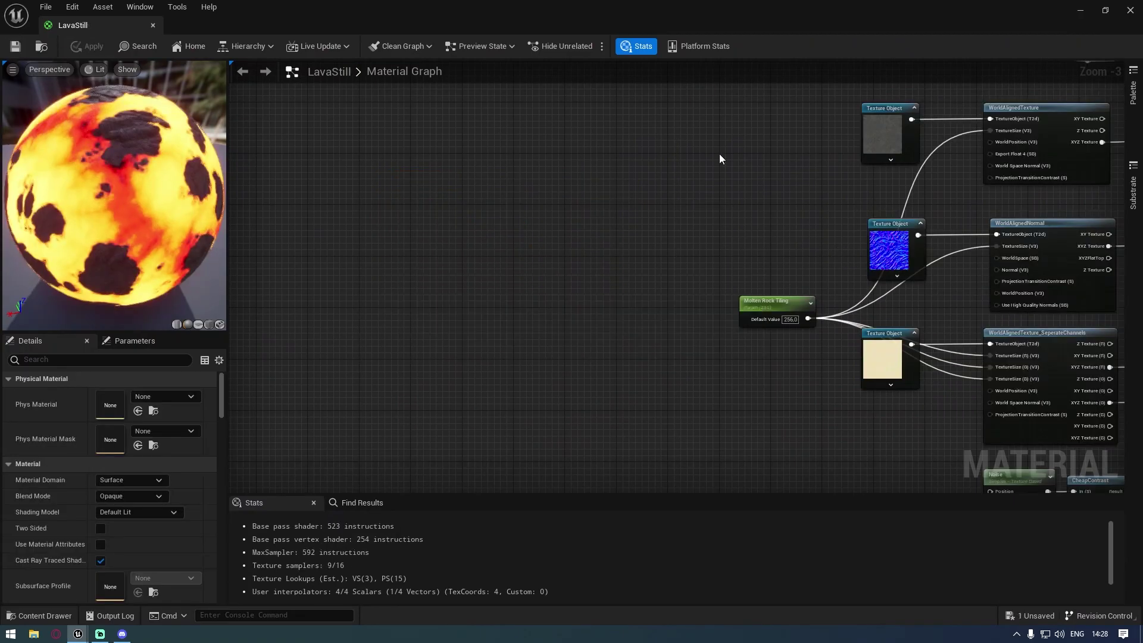
click(1104, 10)
drag(908, 234, 566, 133)
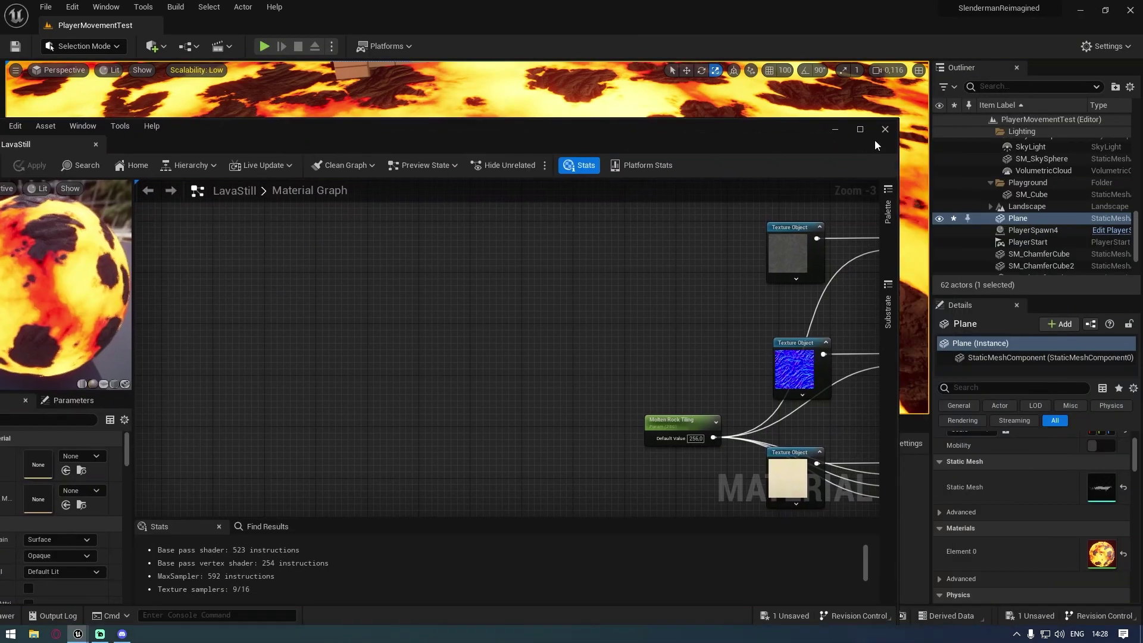
click(877, 132)
Step: Play the level in full screen, and inspect the finished lava across the enlarged plane
key(f)
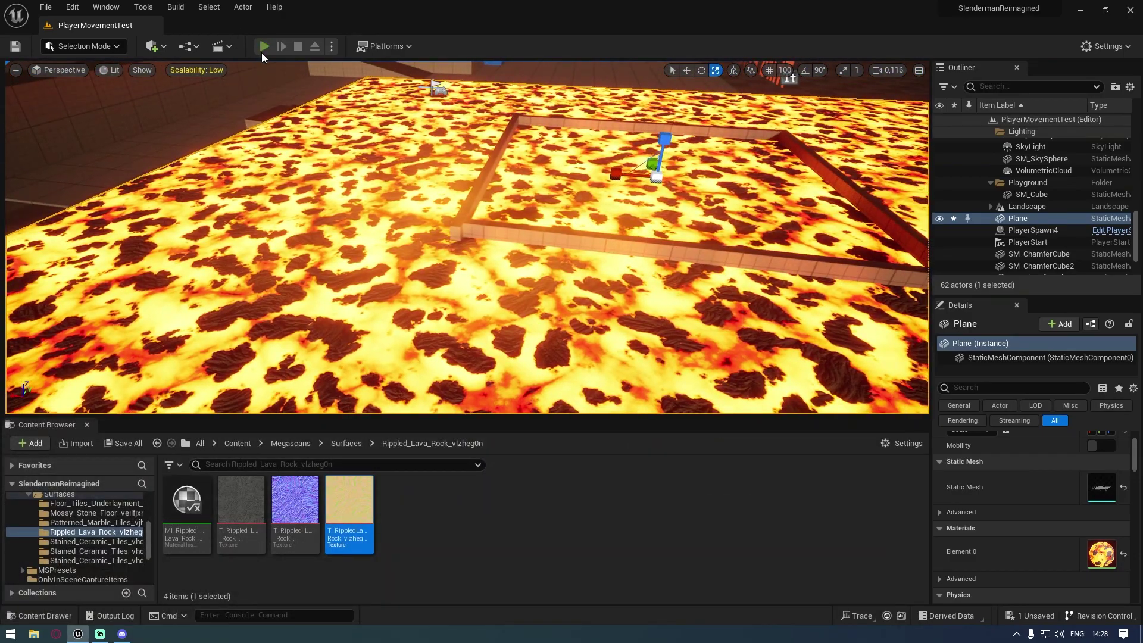
click(264, 46)
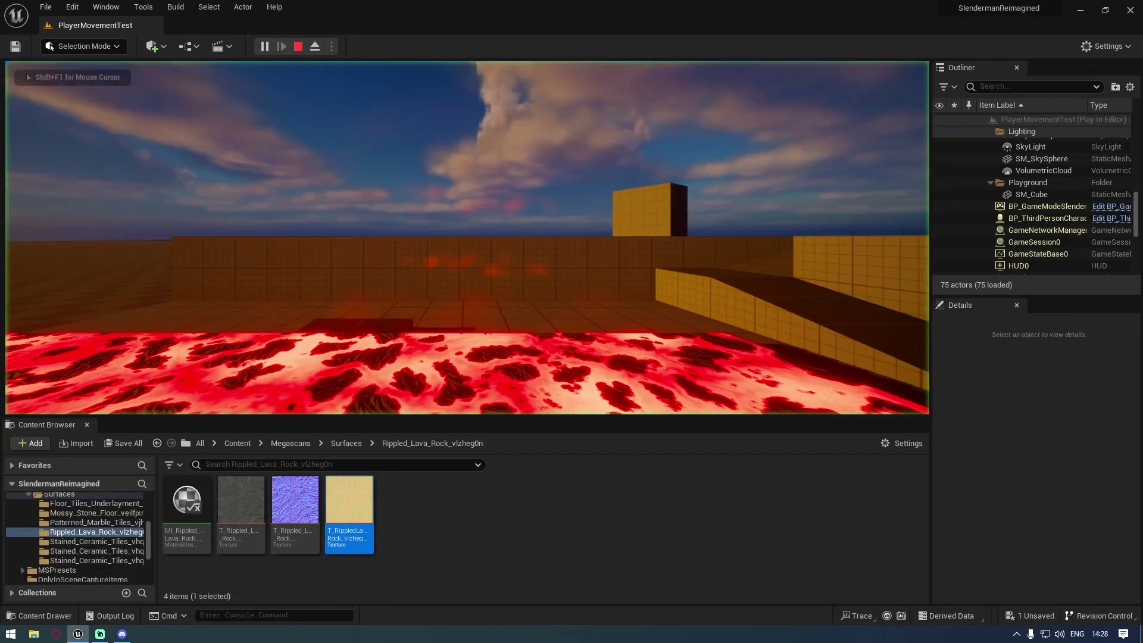
key(F11)
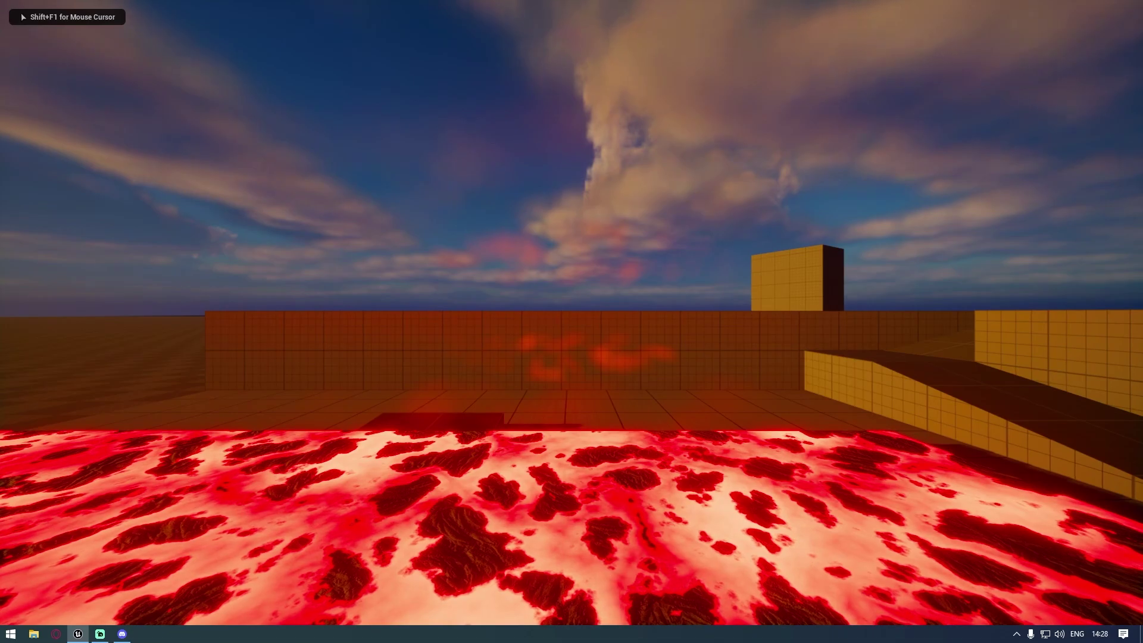
key(w)
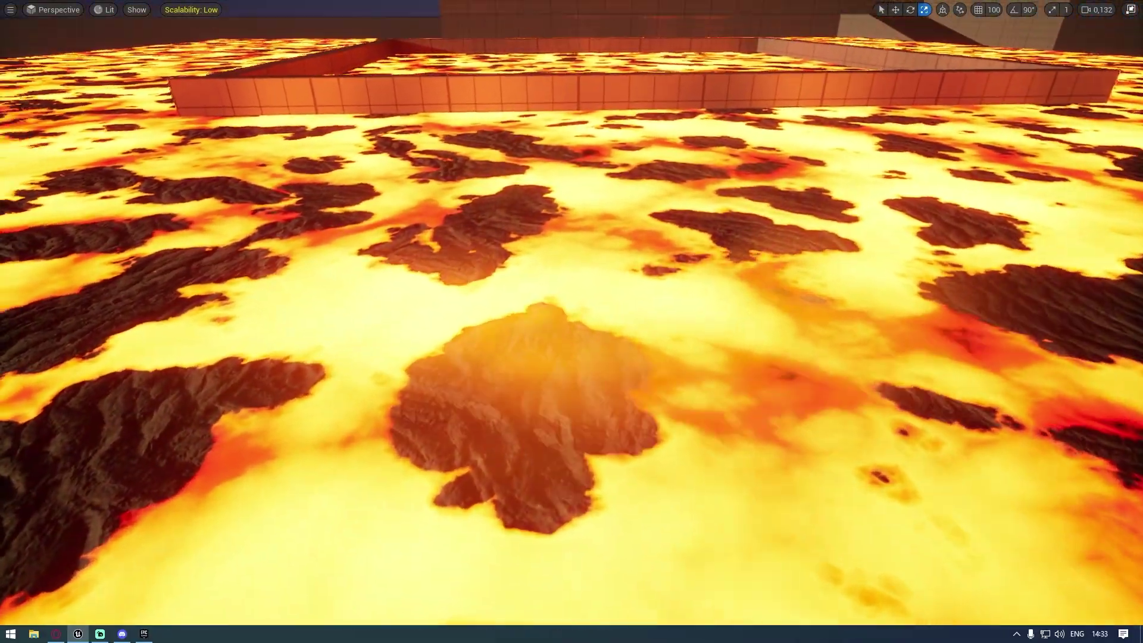
key(d)
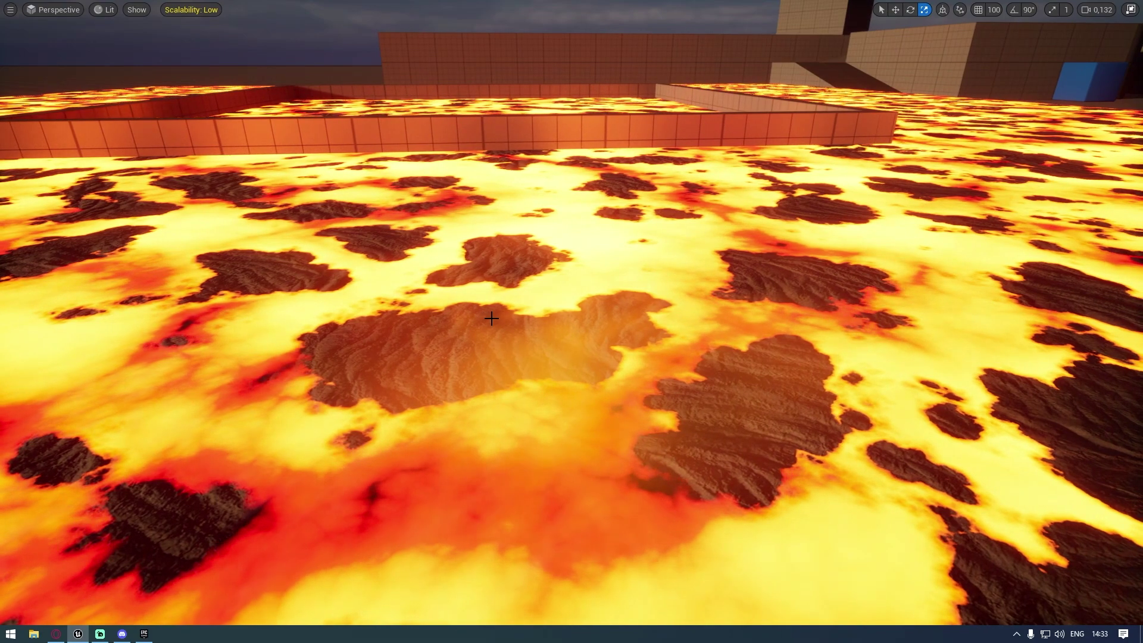